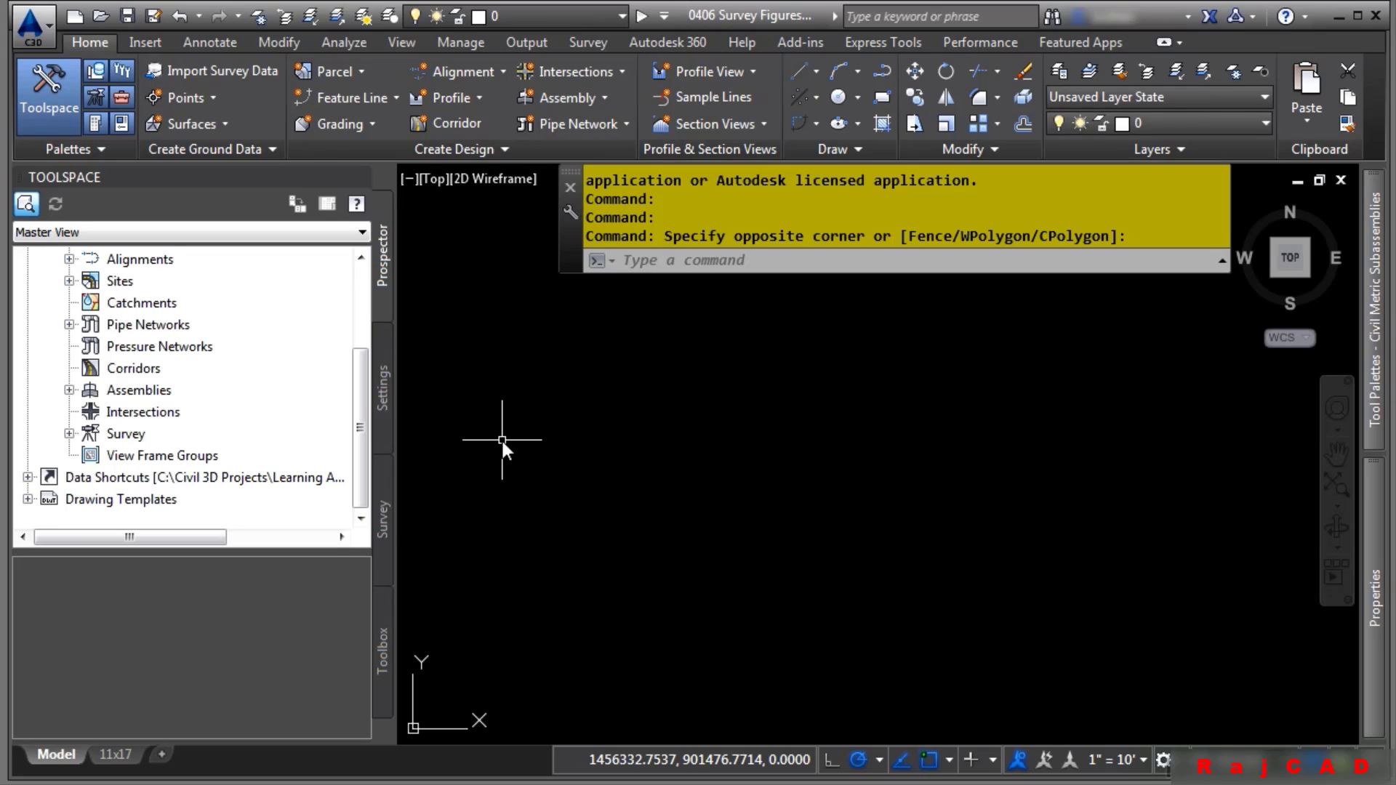
Switch the Toolspace to the Survey tab to list survey databases, equipment and figure prefix databases
left_click(381, 509)
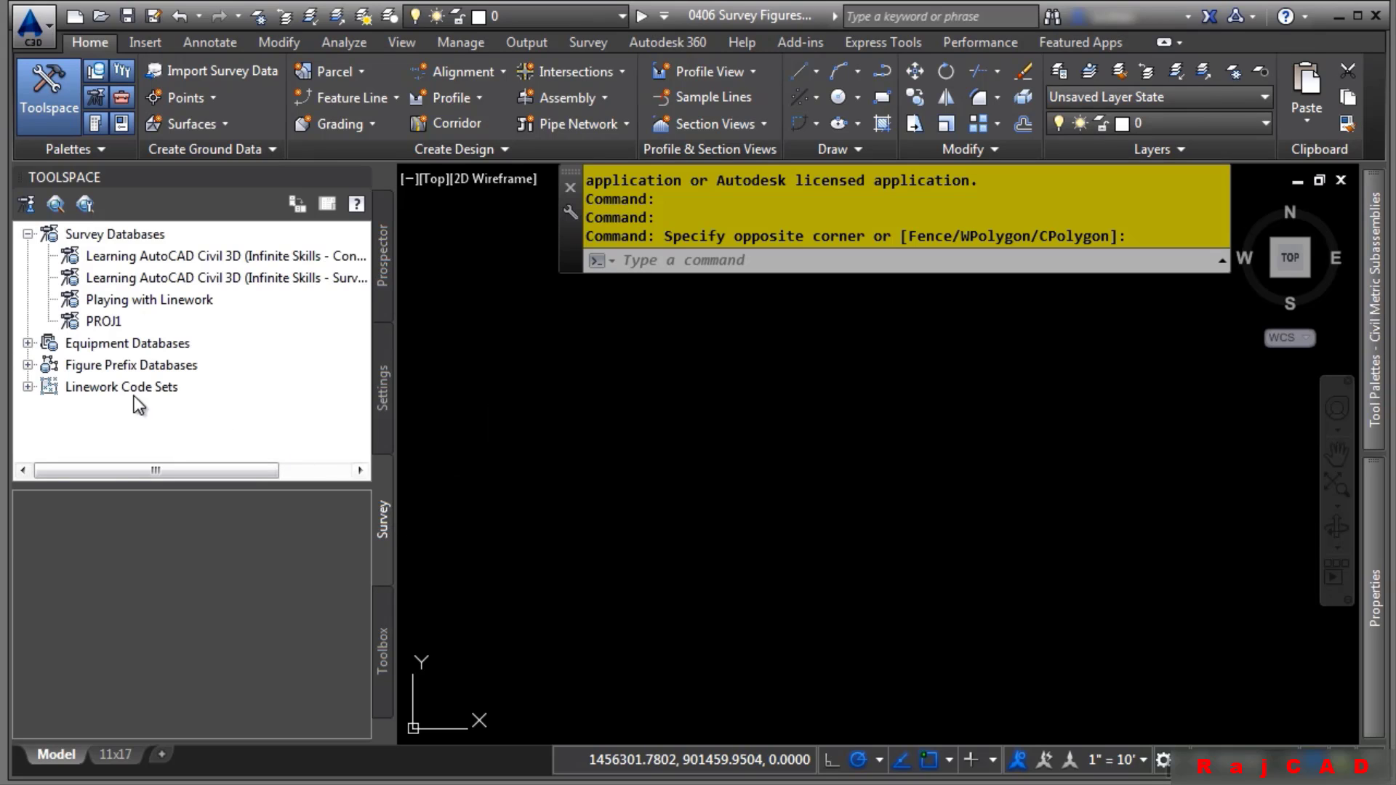
Expand Figure Prefix Databases and select the Infinite Skills prefix database
left_click(28, 365)
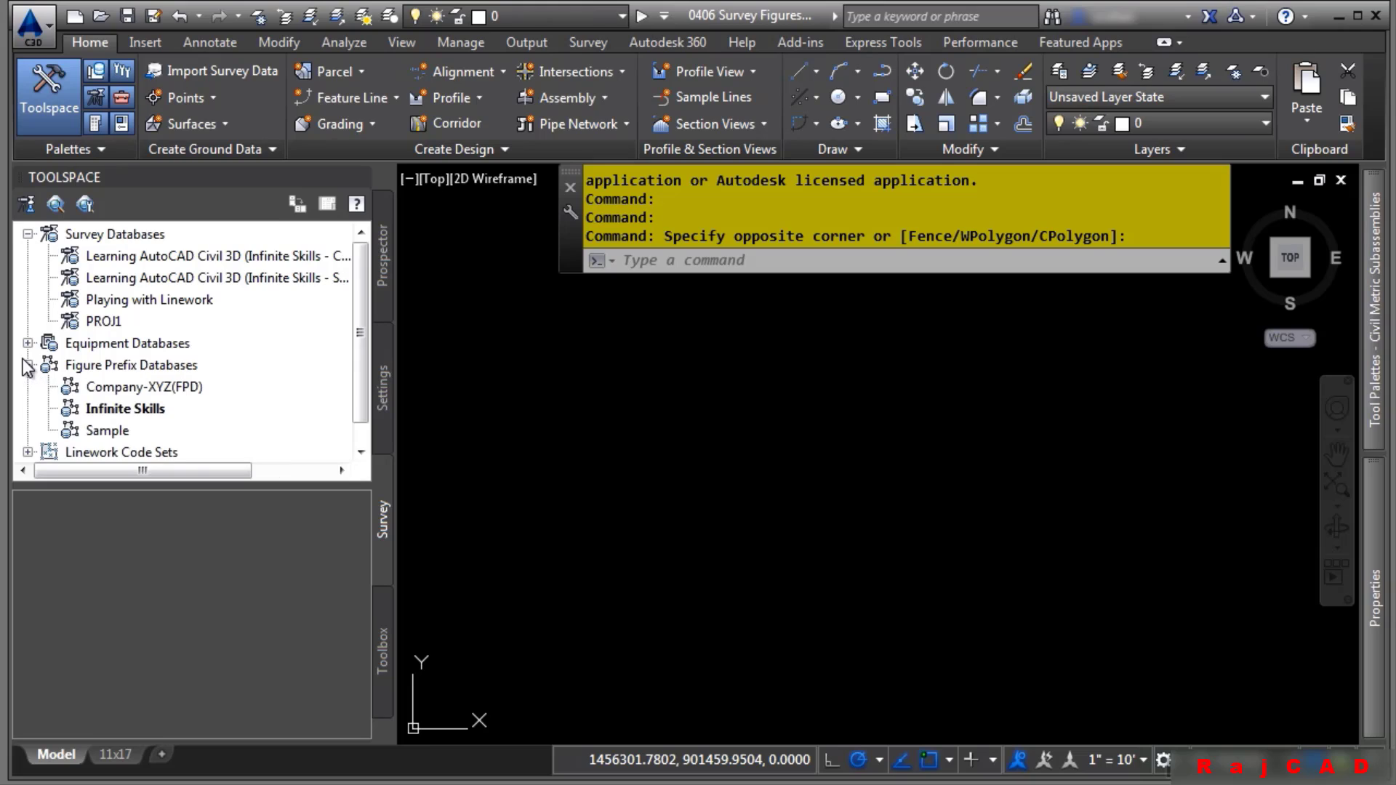
left_click(134, 412)
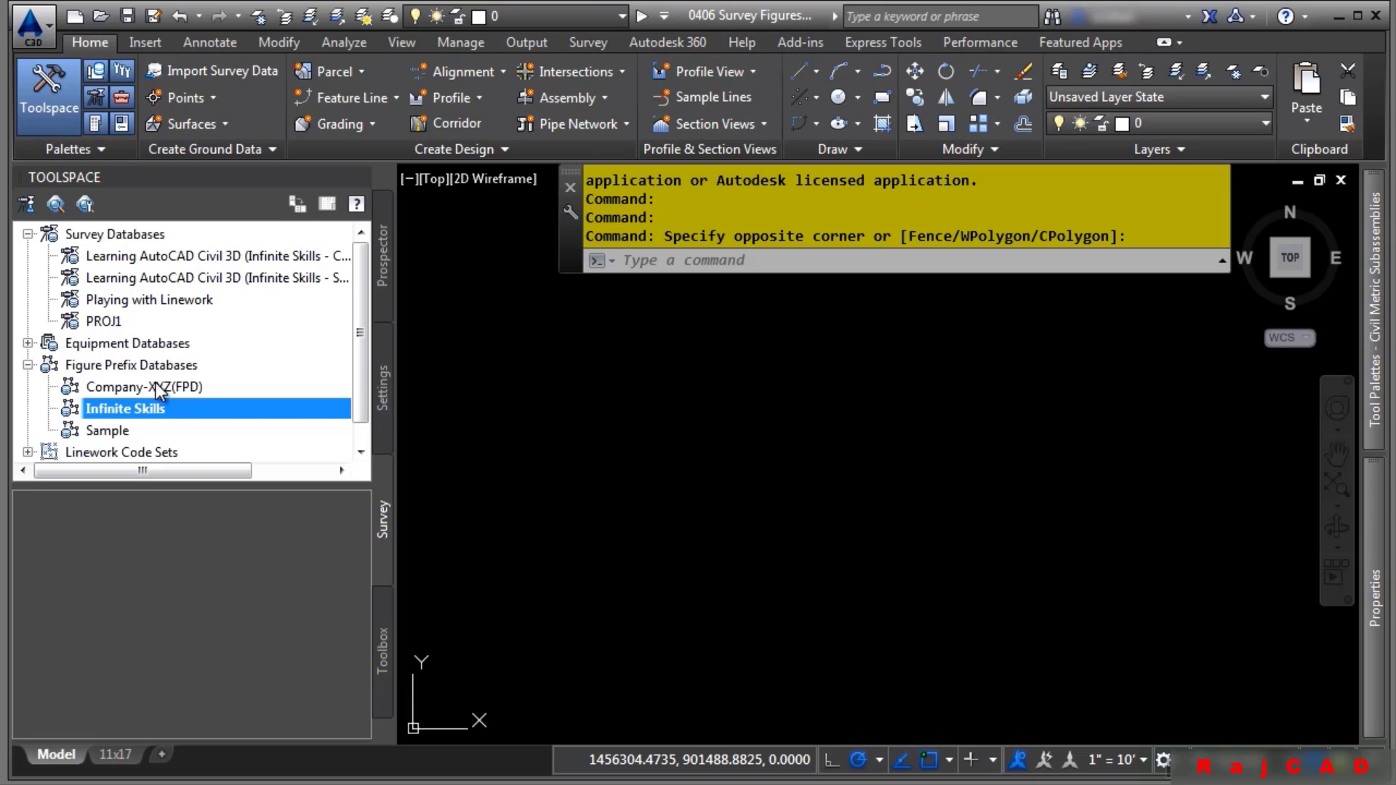
mouse_move(160, 391)
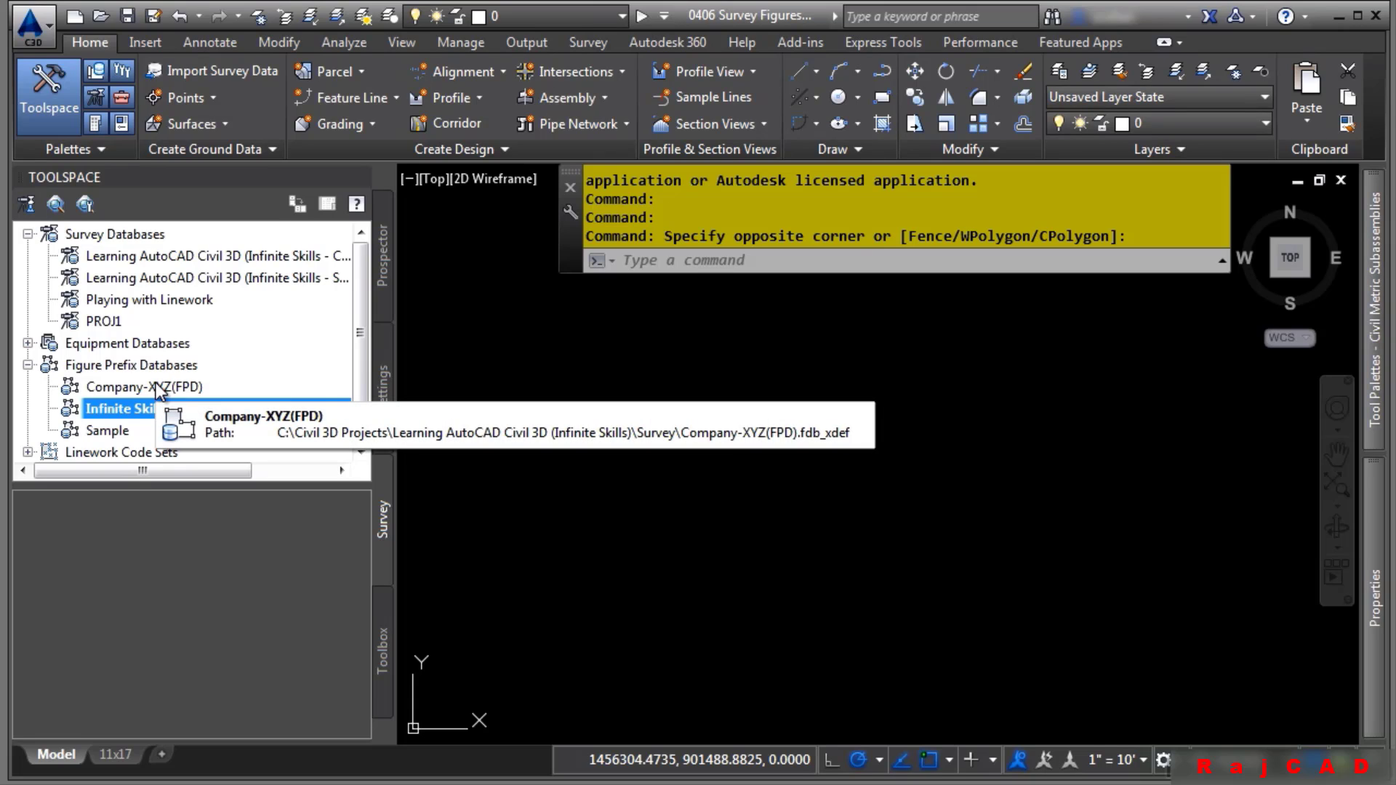
Open PROJ1 for edit and list its figures such as BKL, BLDG and BNDY
right_click(97, 324)
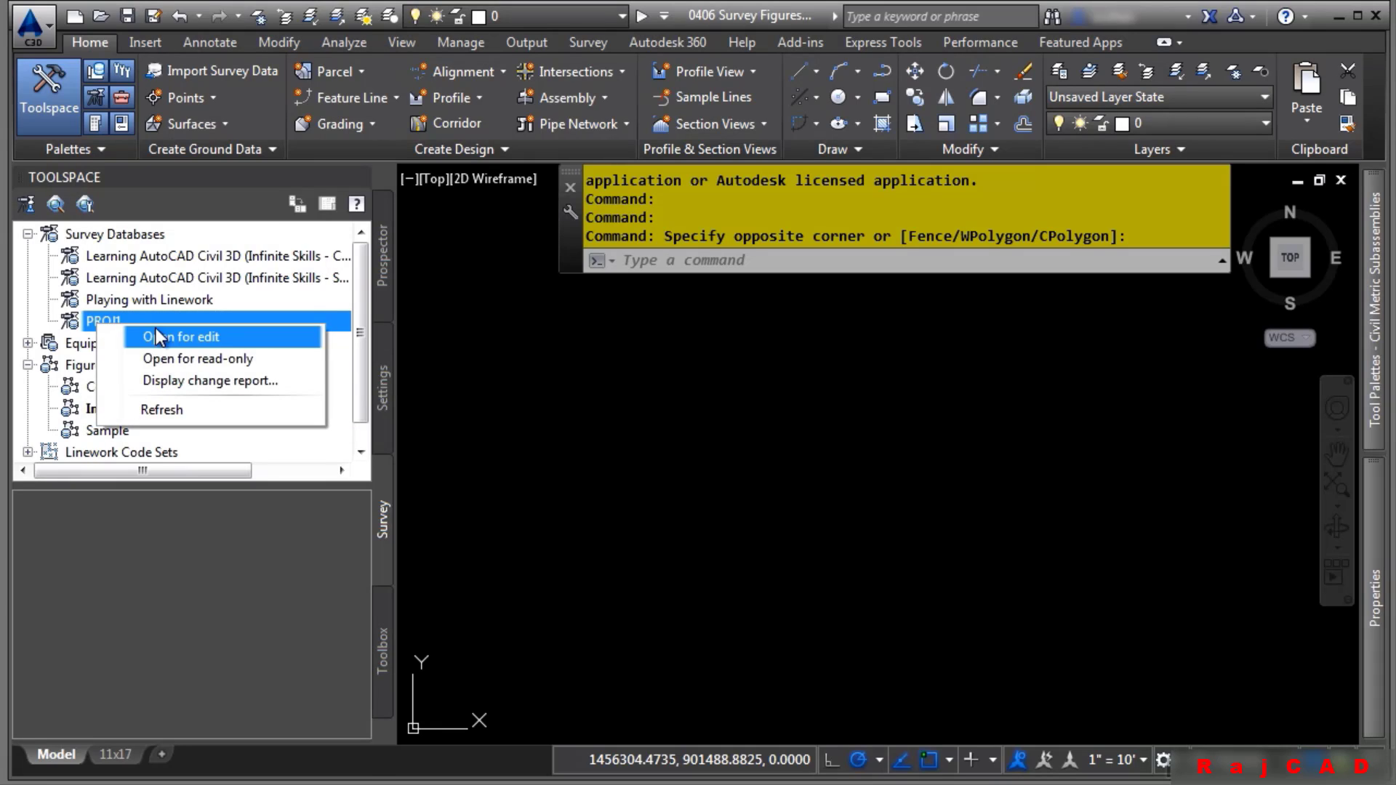
left_click(156, 330)
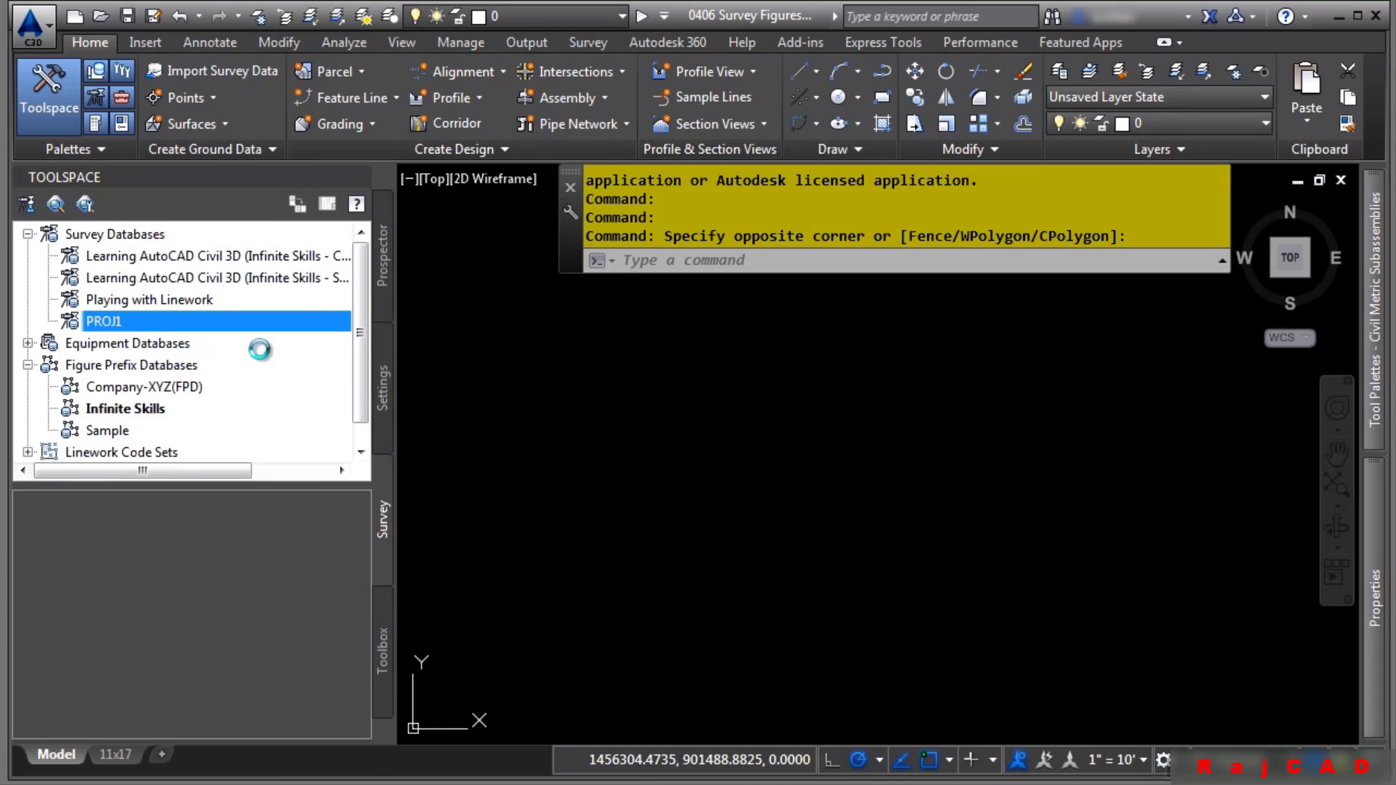
left_click(208, 367)
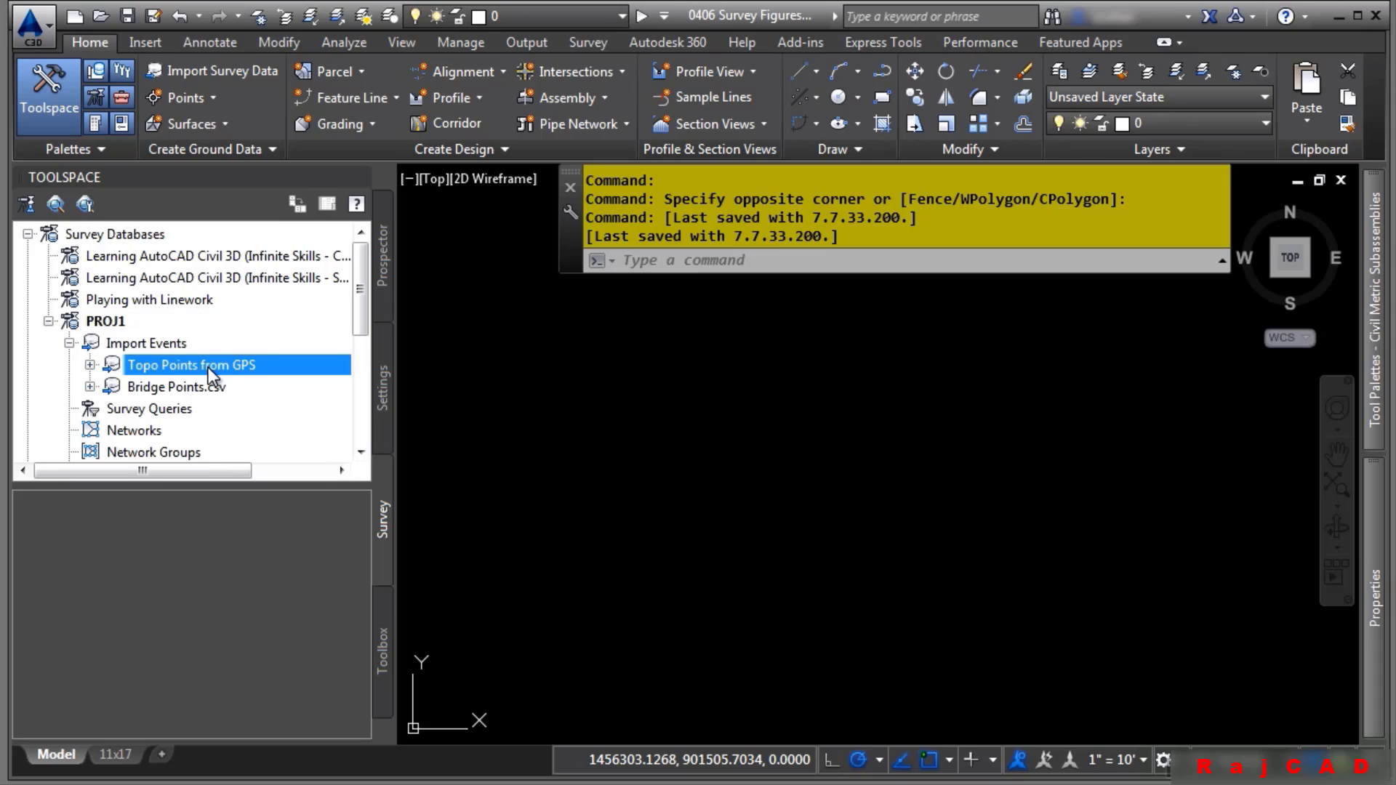
left_click_drag(361, 290, 364, 343)
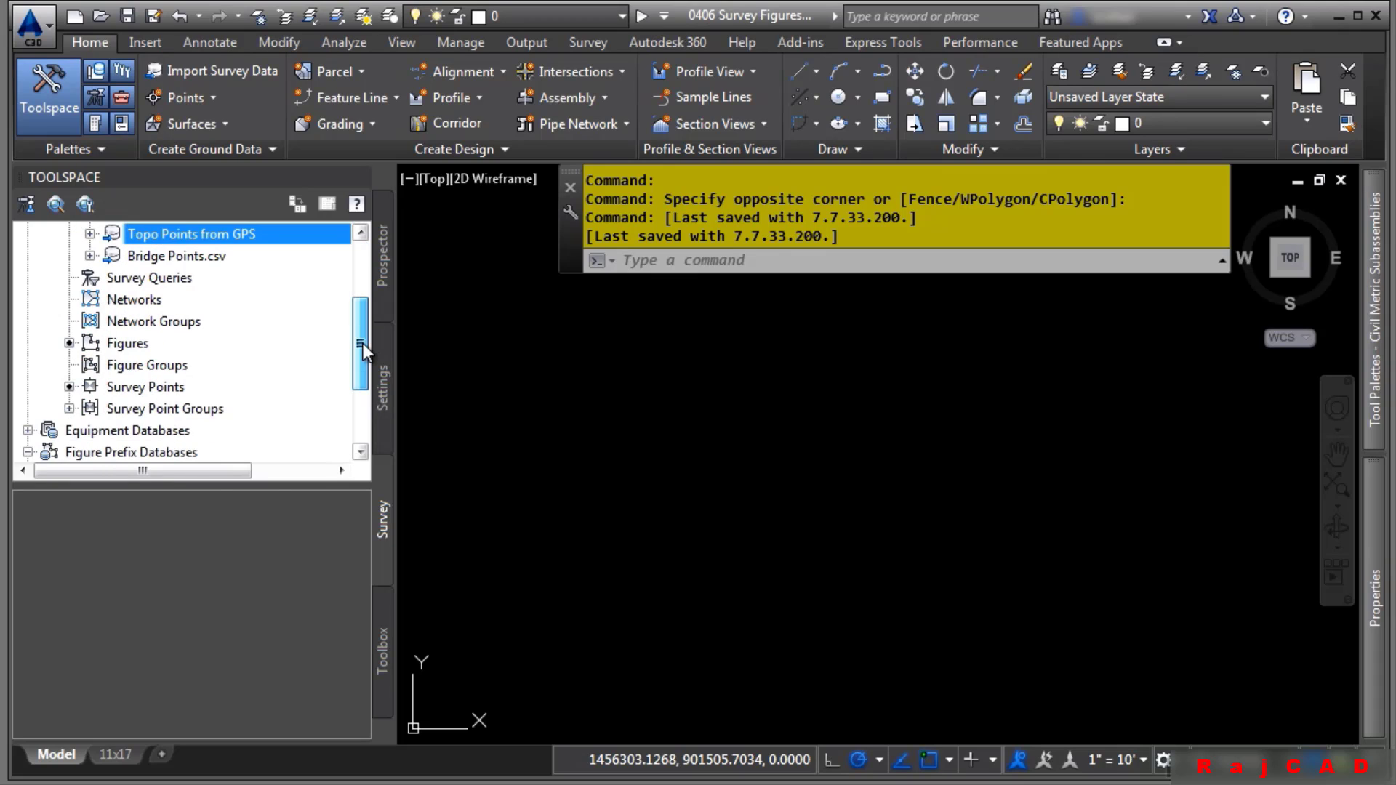
left_click(128, 342)
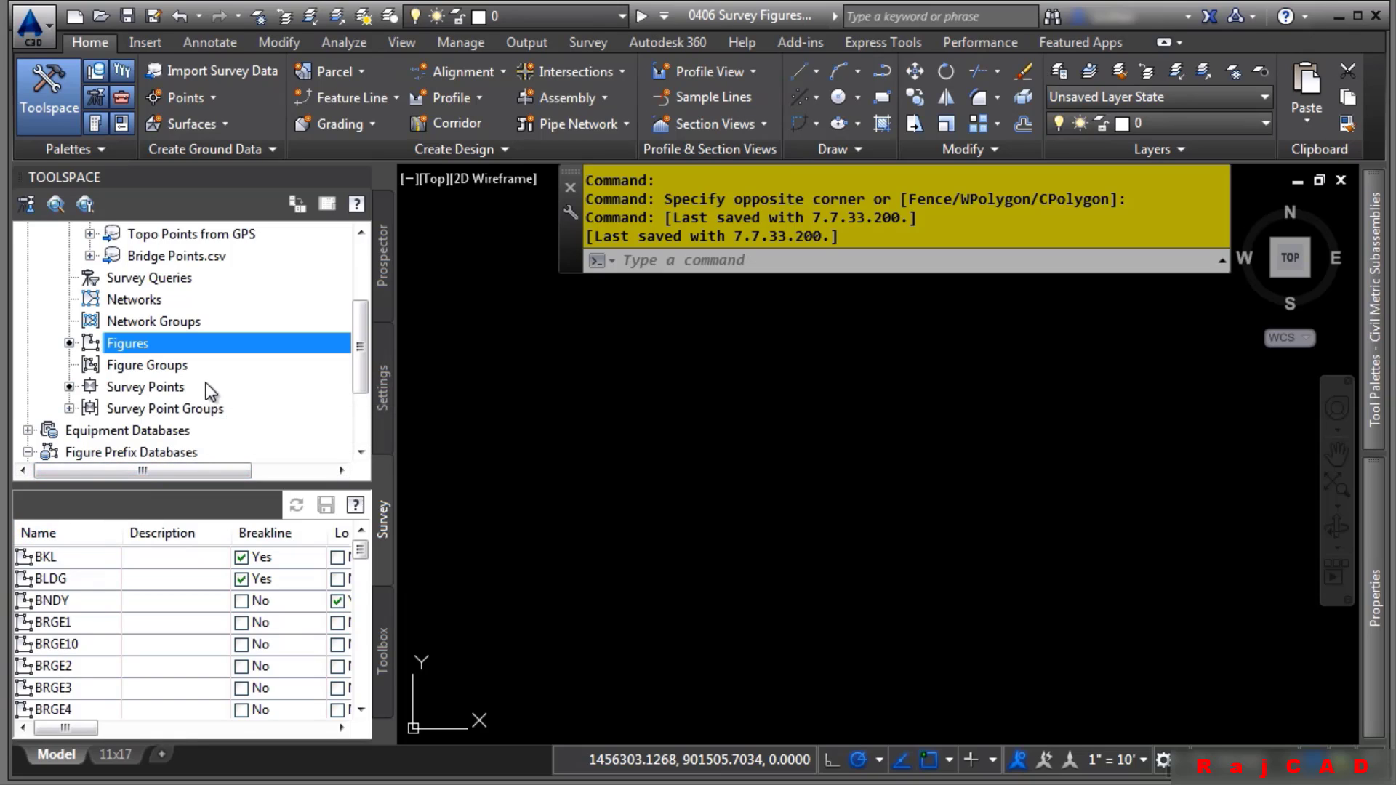
Insert every PROJ1 figure and all survey points, numbered from 100, into the drawing
right_click(135, 350)
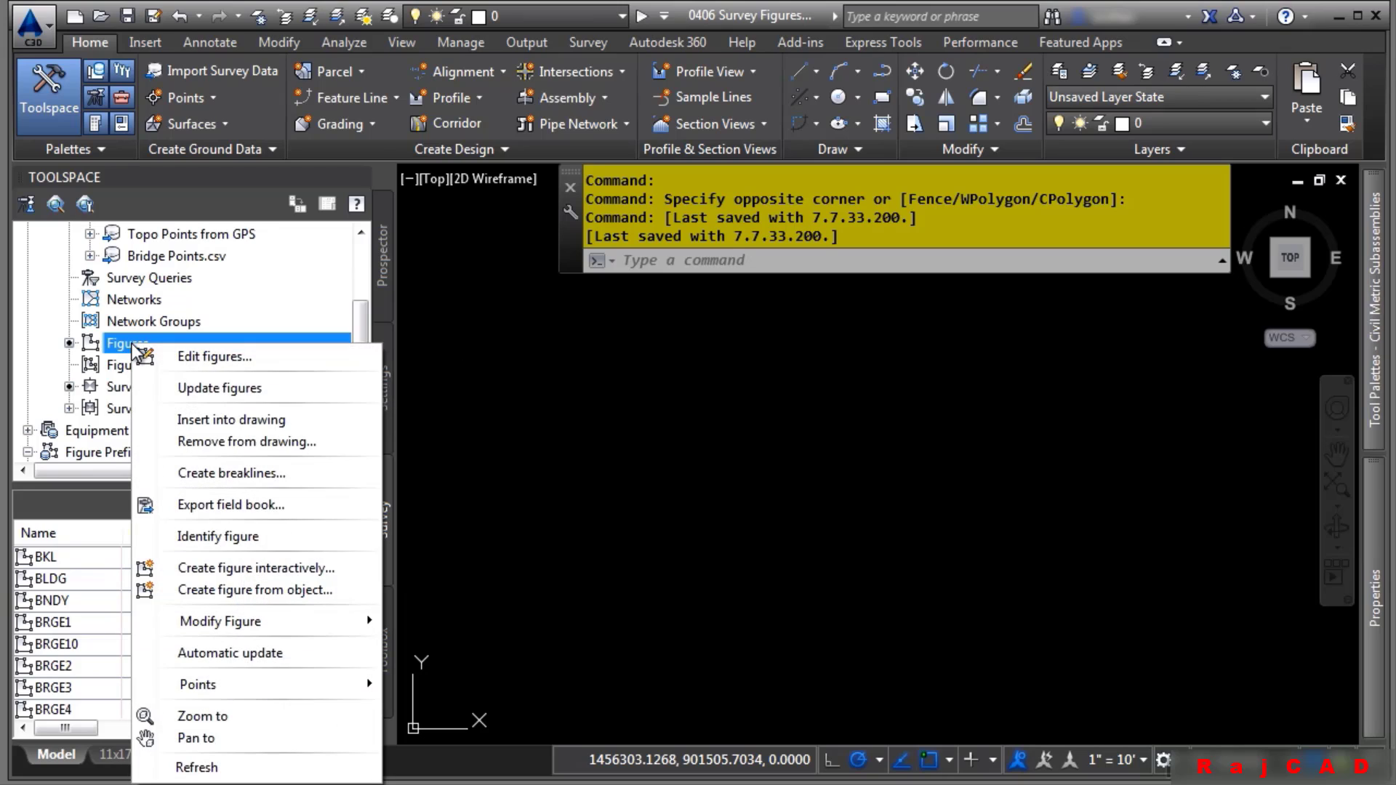
left_click(285, 422)
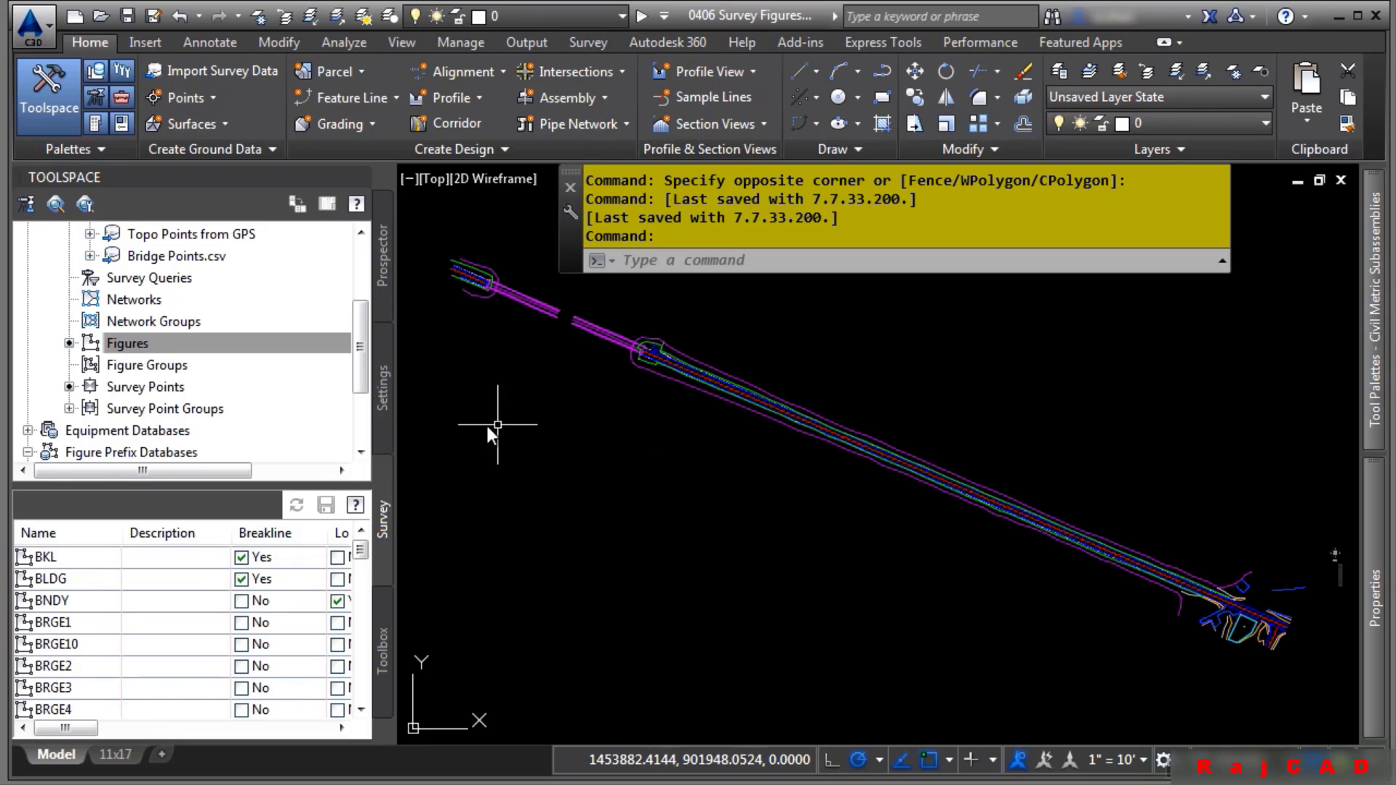
right_click(125, 388)
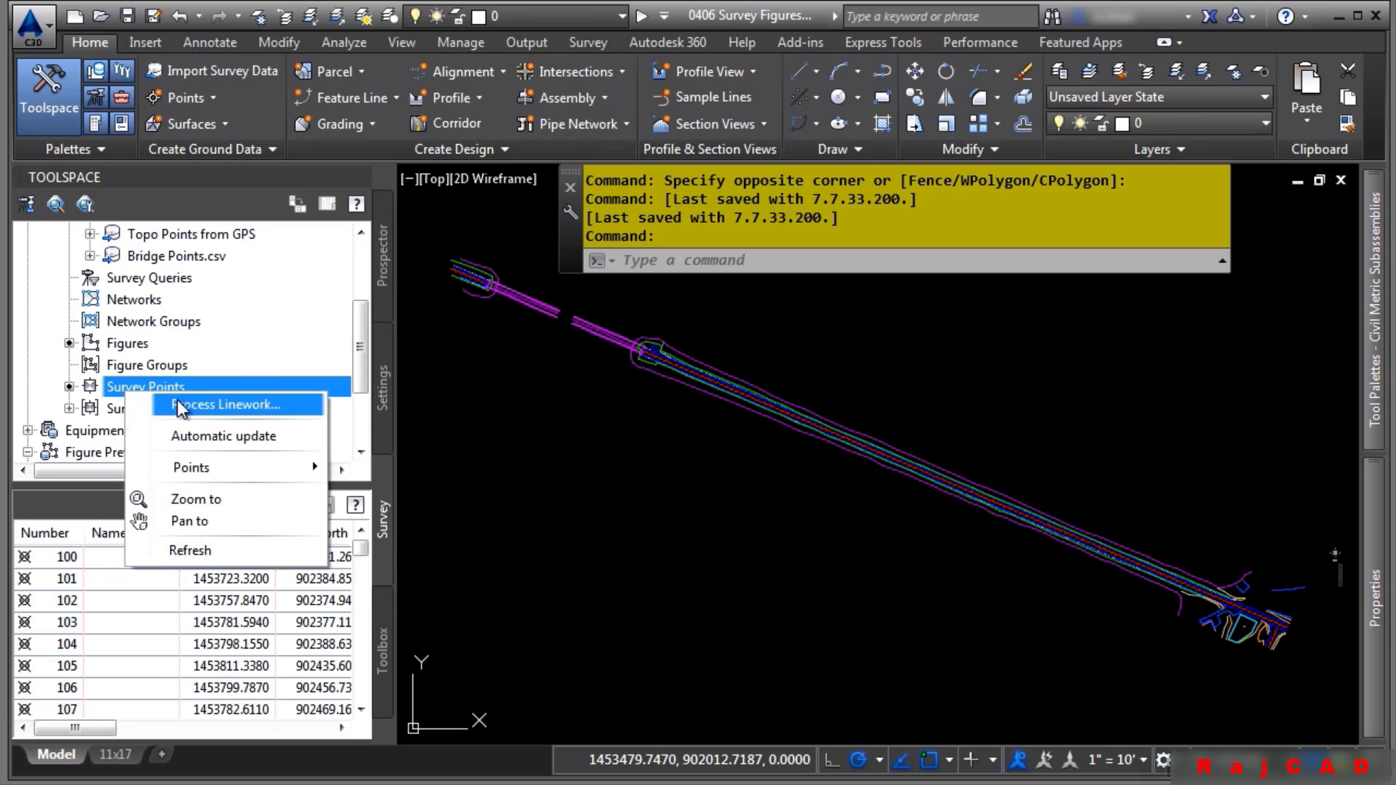
mouse_move(222, 464)
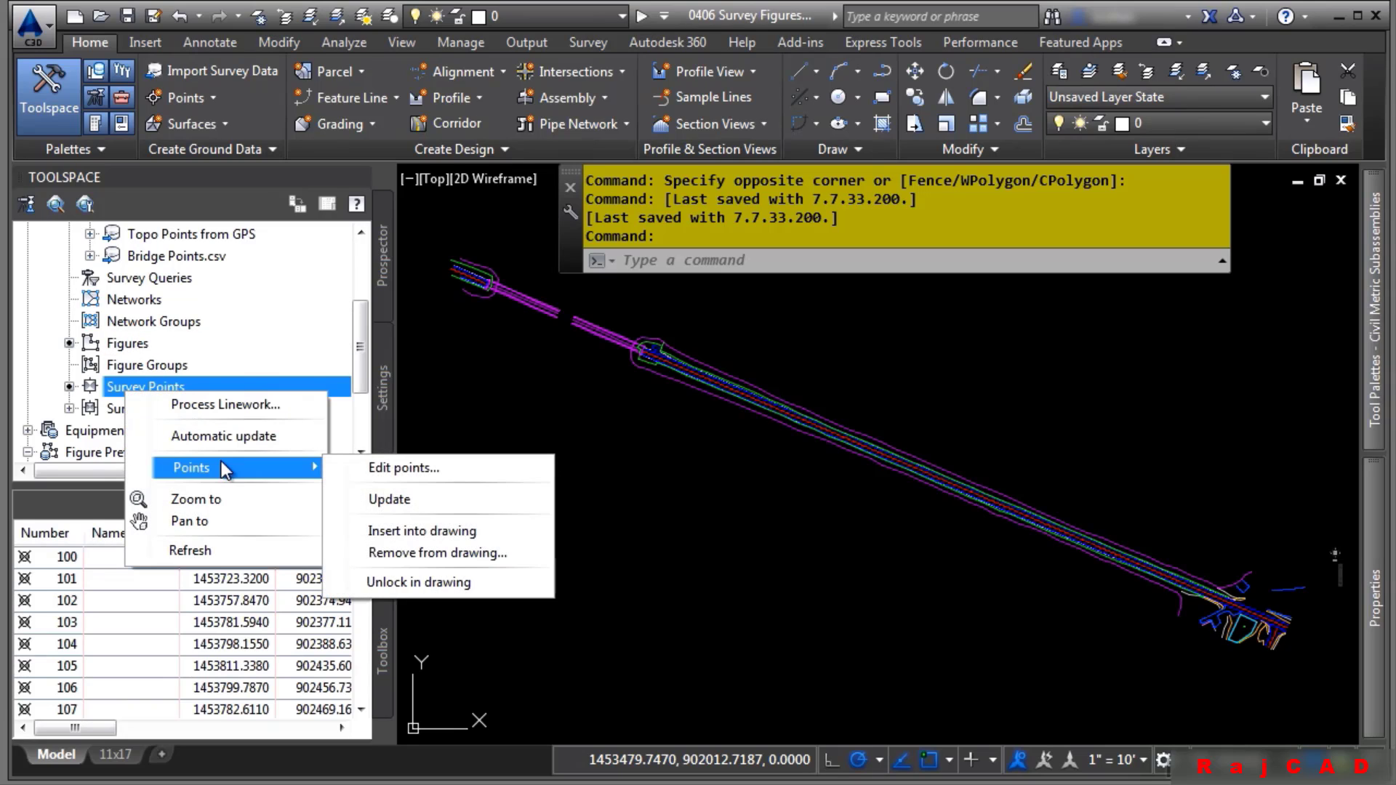
left_click(458, 531)
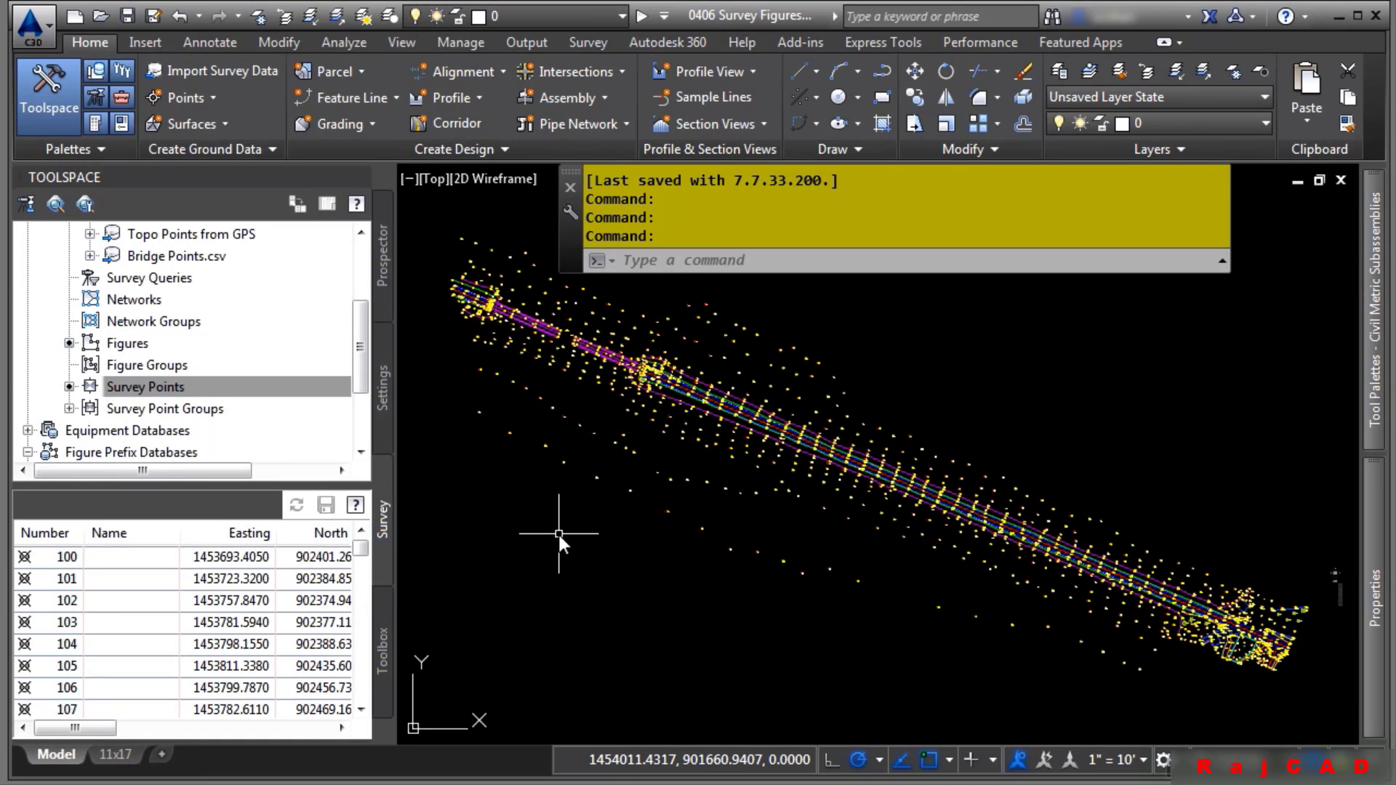
Zoom and pan to the driveway points 681 and 682 beside points 2101, 2107 and 2089
scroll(940, 464, "up", 10)
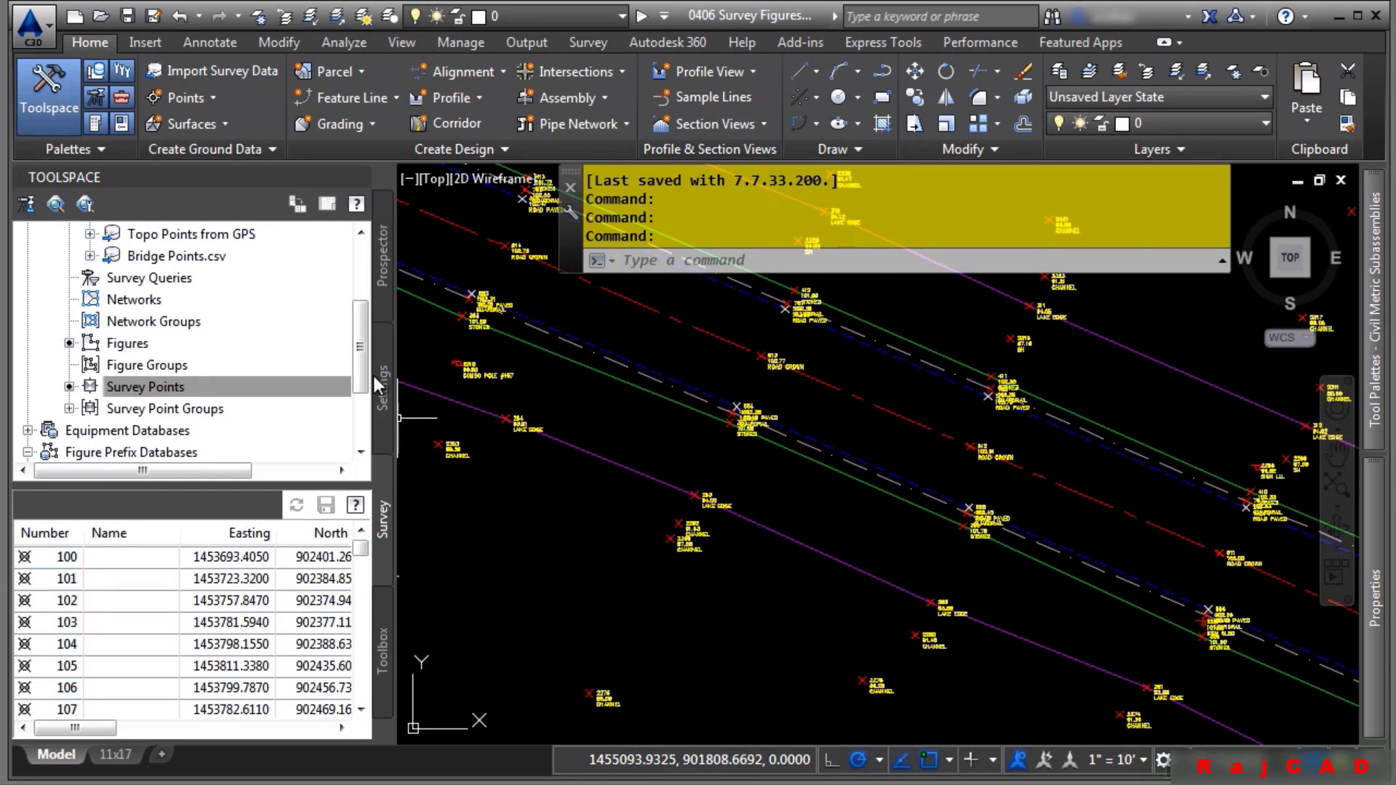
scroll(364, 346, "down", 2)
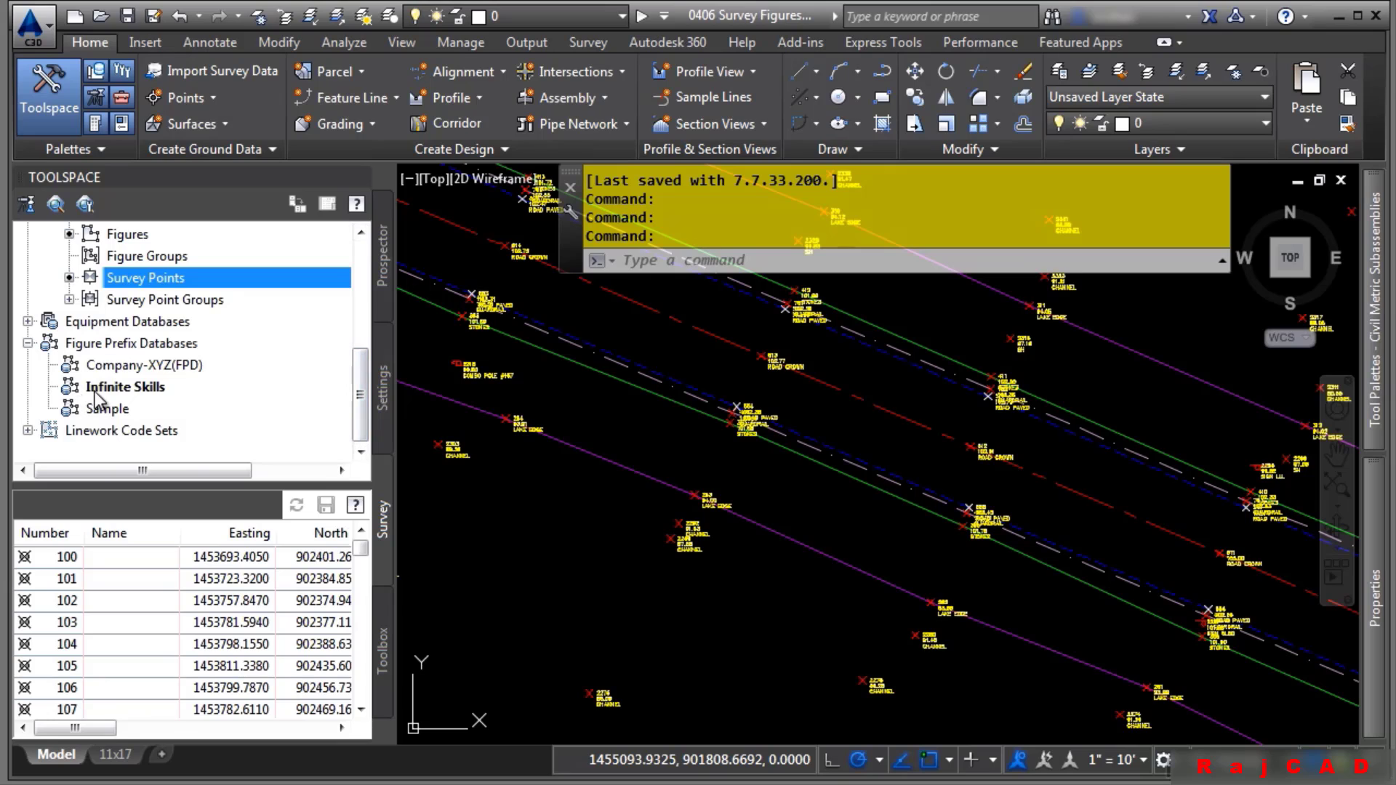
scroll(718, 453, "down", 10)
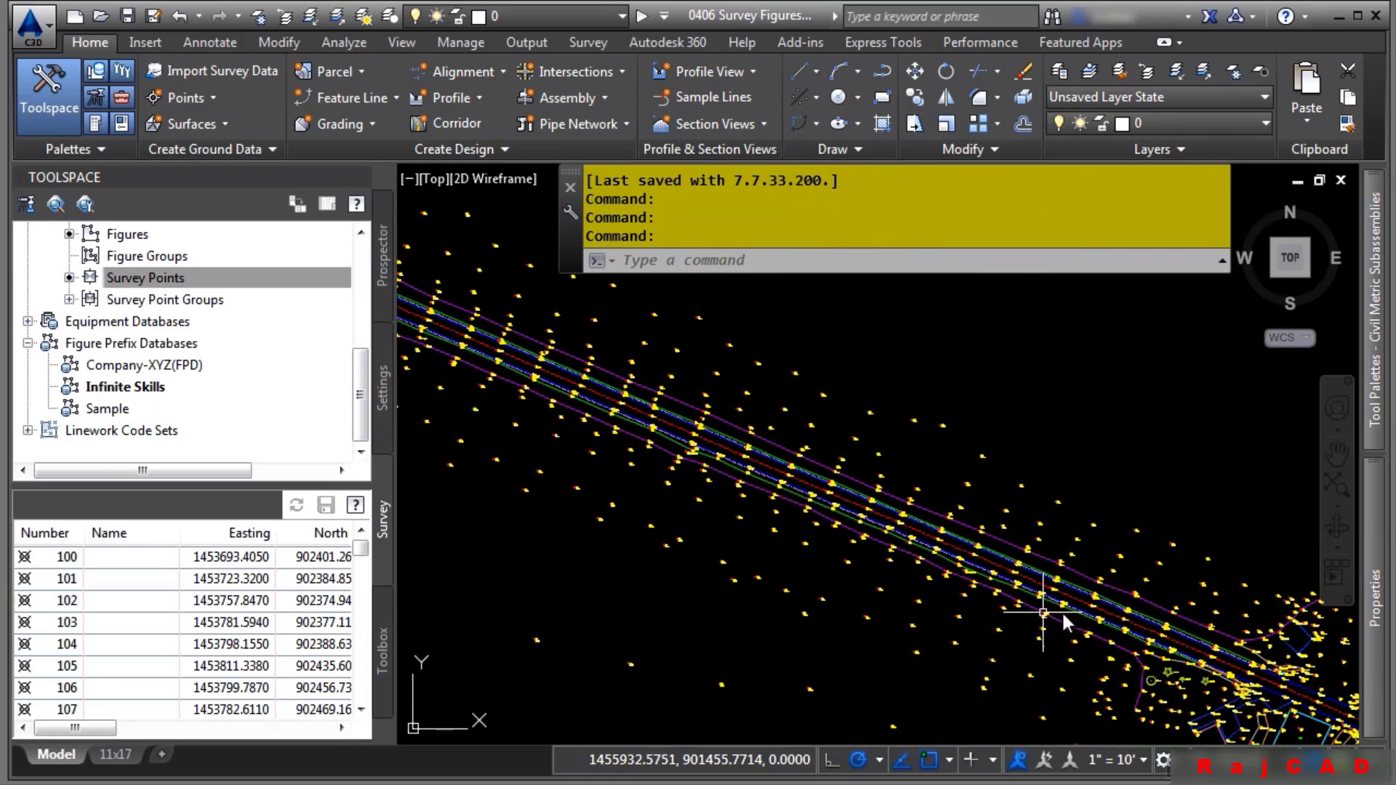
scroll(895, 487, "up", 5)
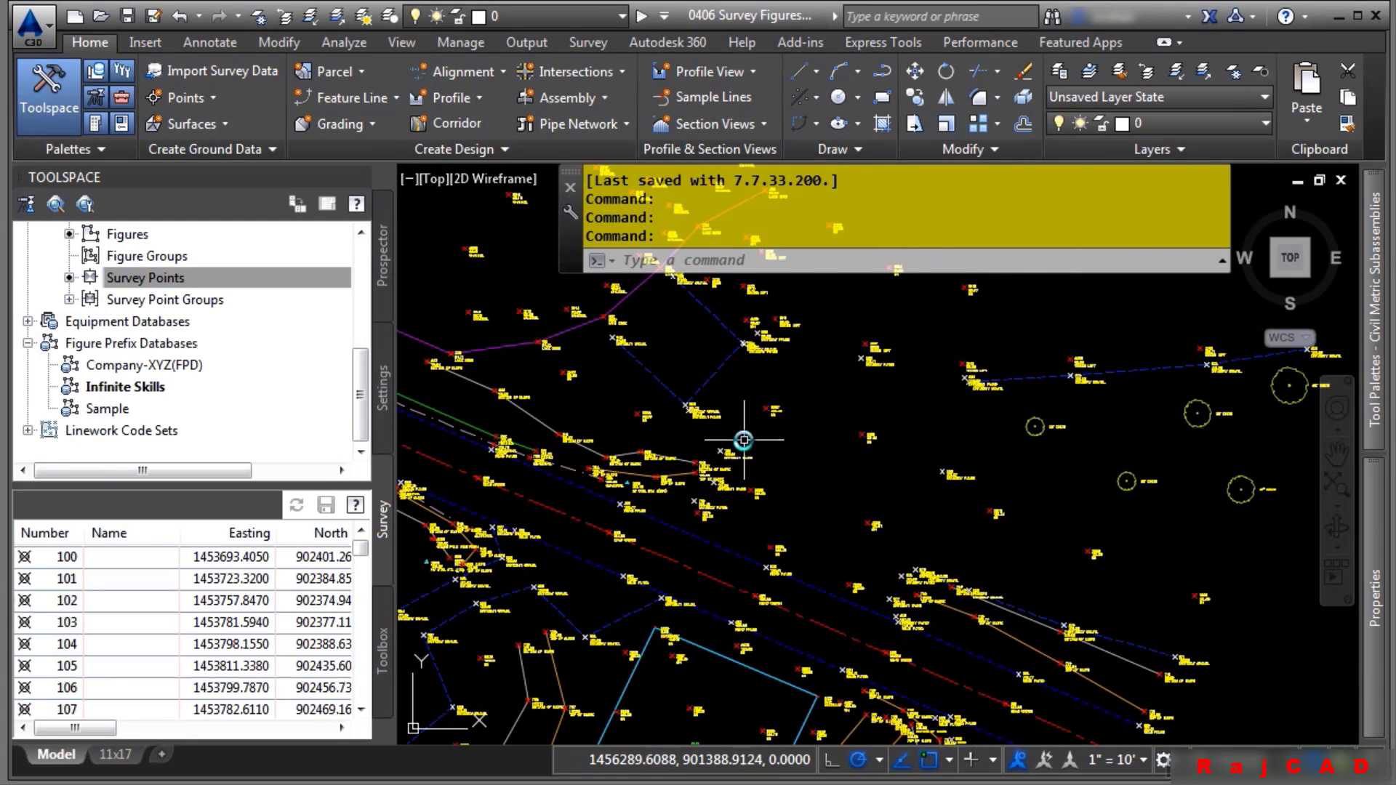
scroll(735, 443, "up", 4)
scroll(735, 444, "up", 2)
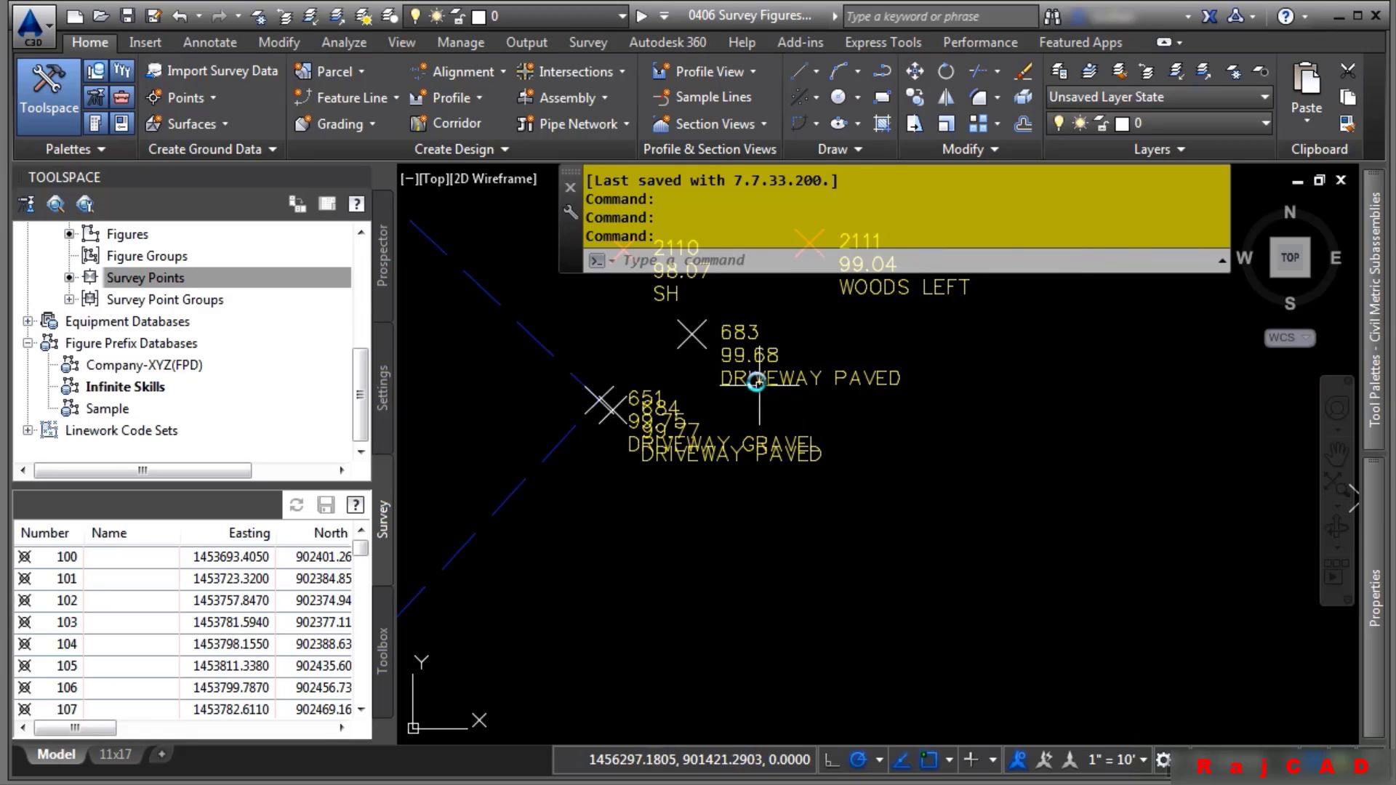
scroll(805, 373, "down", 4)
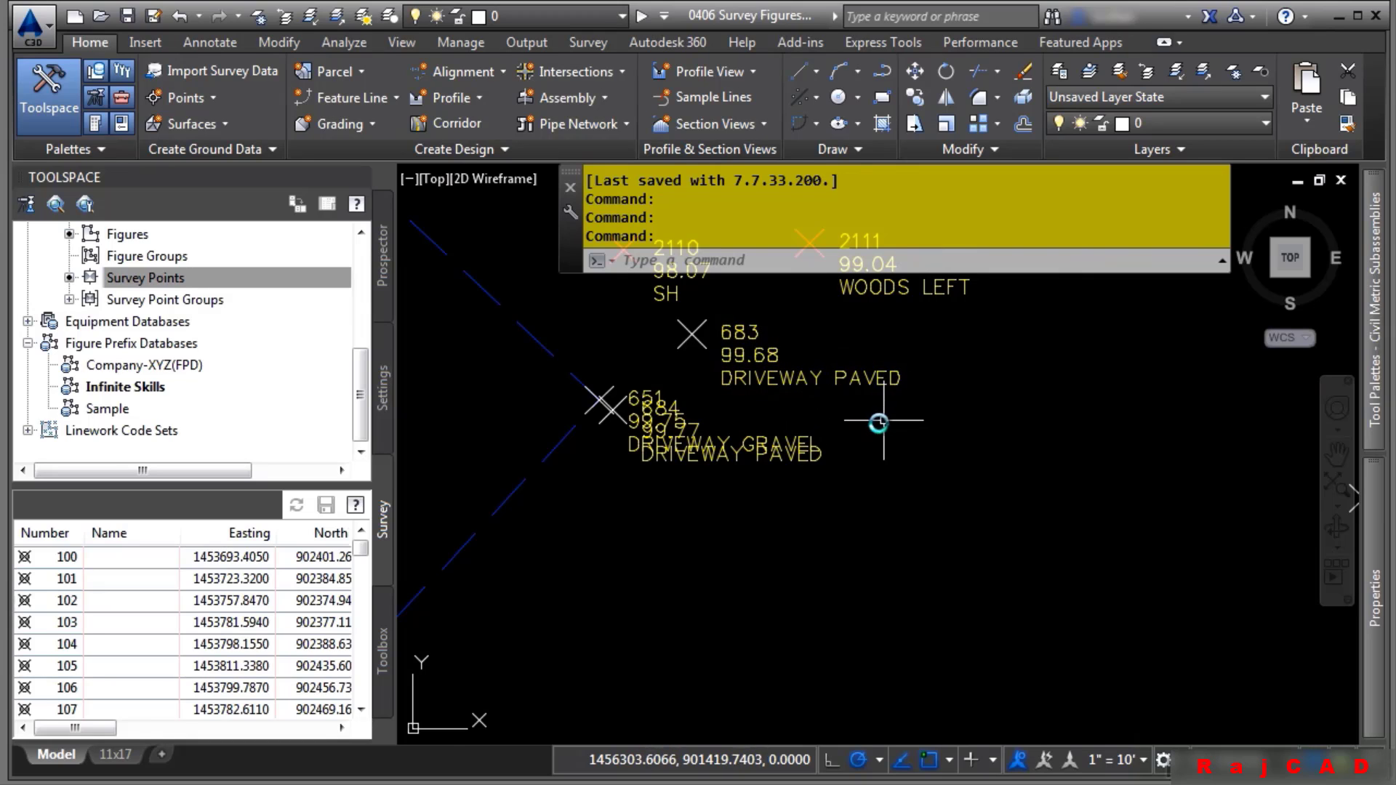
middle_click_drag(975, 491, 683, 407)
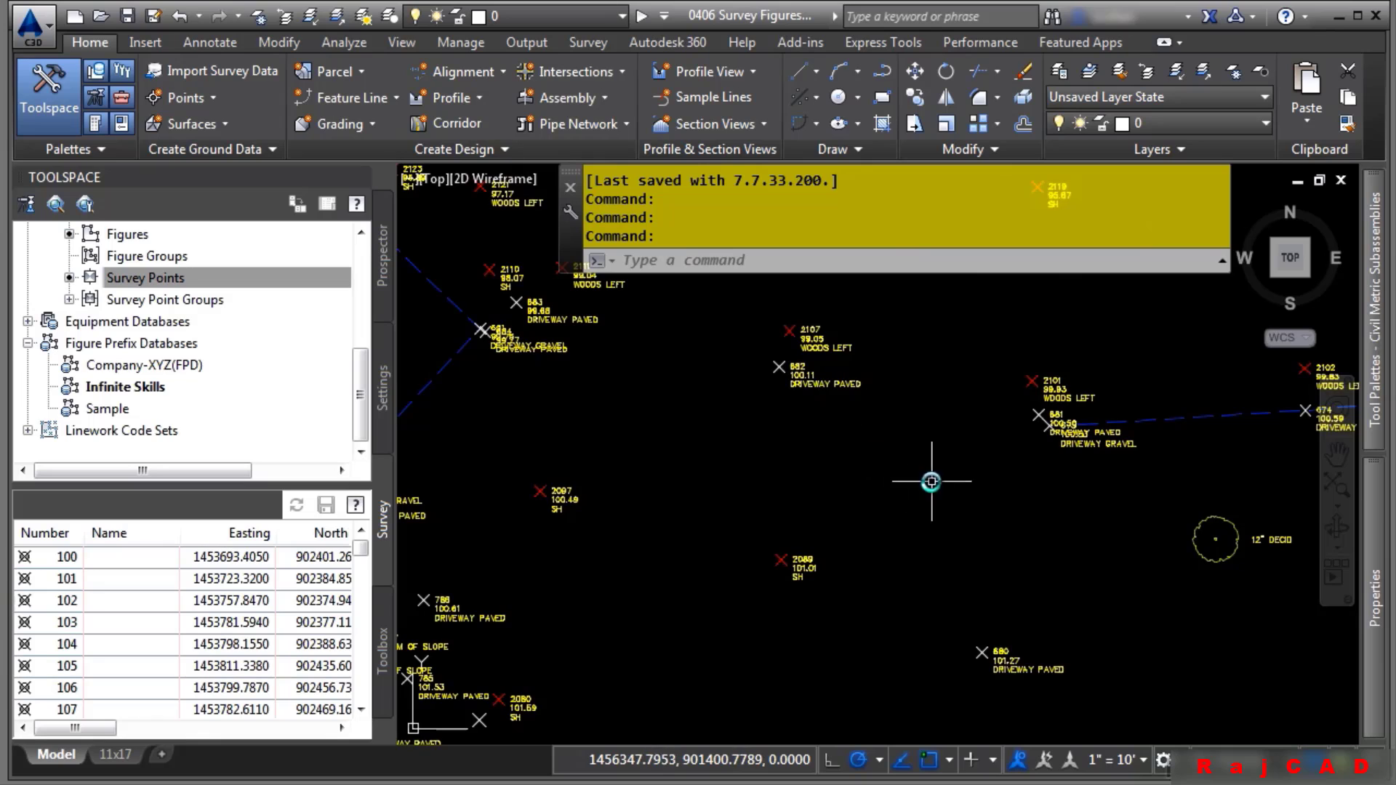
middle_click_drag(925, 477, 823, 380)
scroll(826, 473, "up", 2)
middle_click_drag(997, 500, 872, 477)
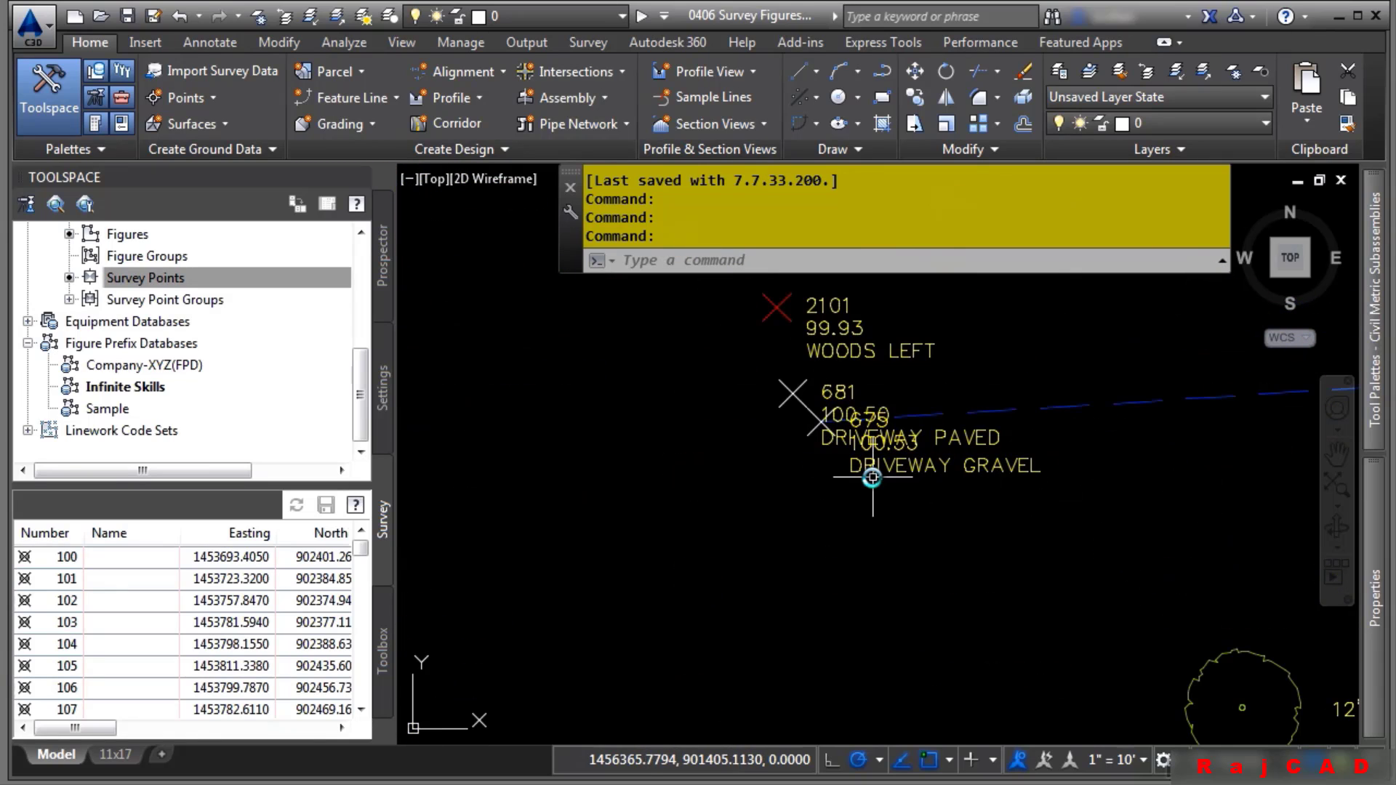
scroll(769, 564, "down", 2)
middle_click_drag(769, 564, 748, 437)
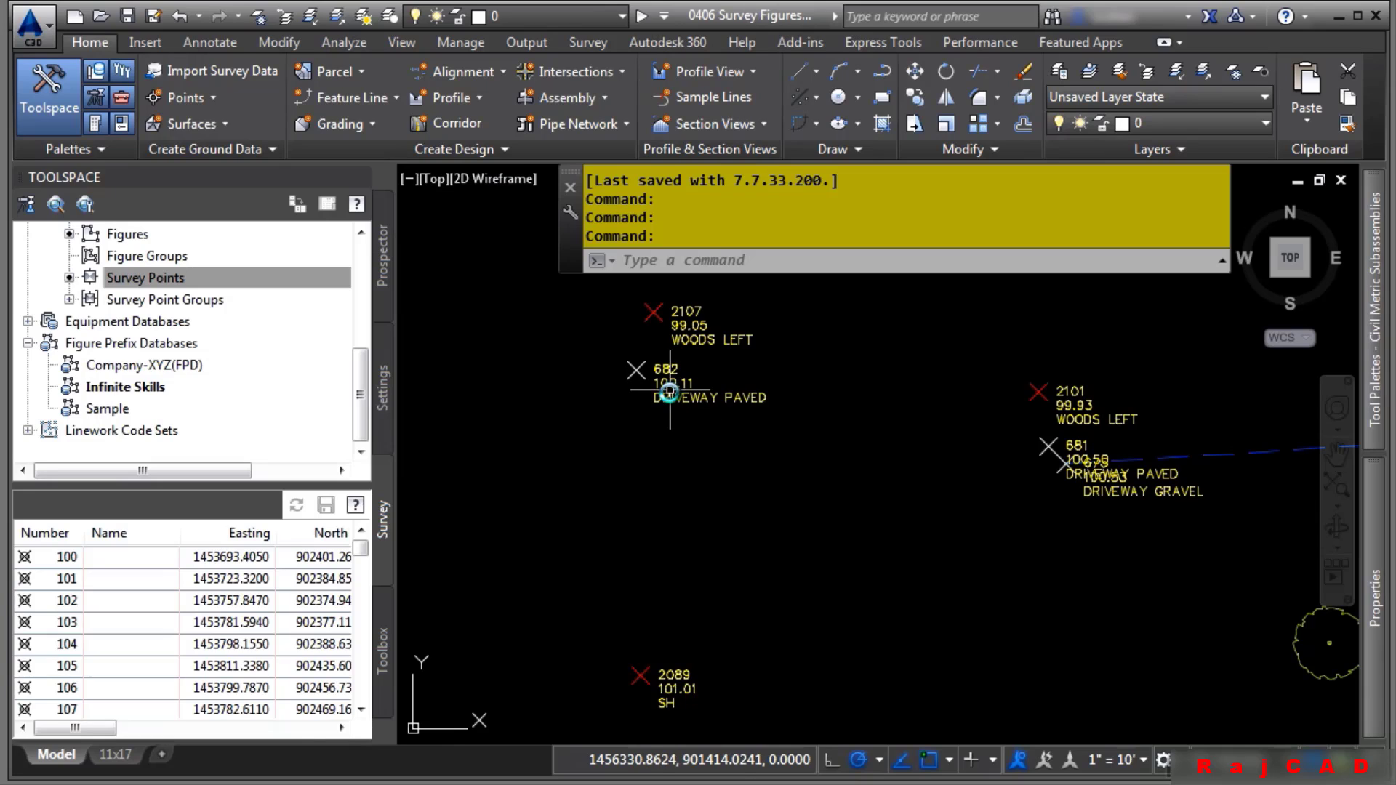
mouse_move(669, 395)
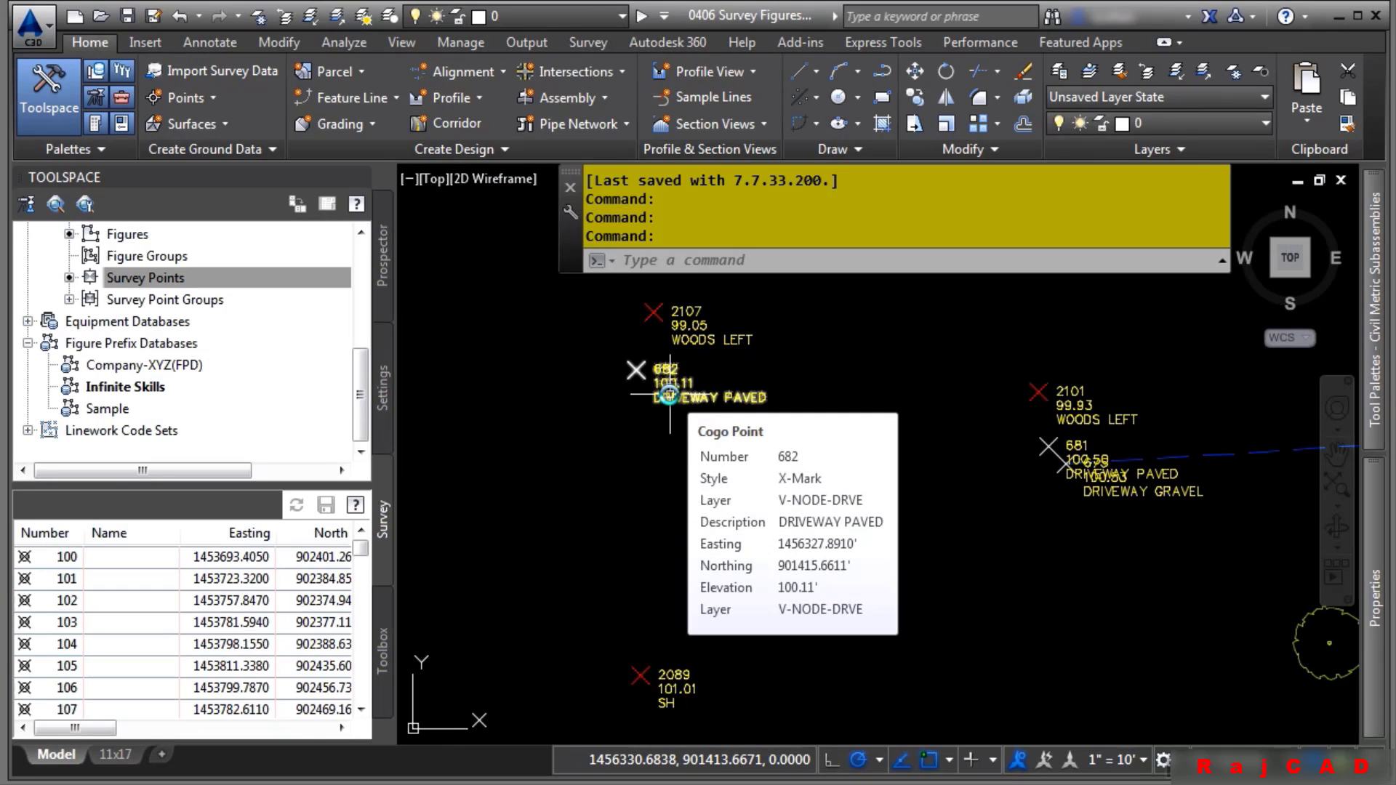
Check point 682's DRP1 raw description, deselect it, and call up the Infinite Skills database menu
left_click(669, 395)
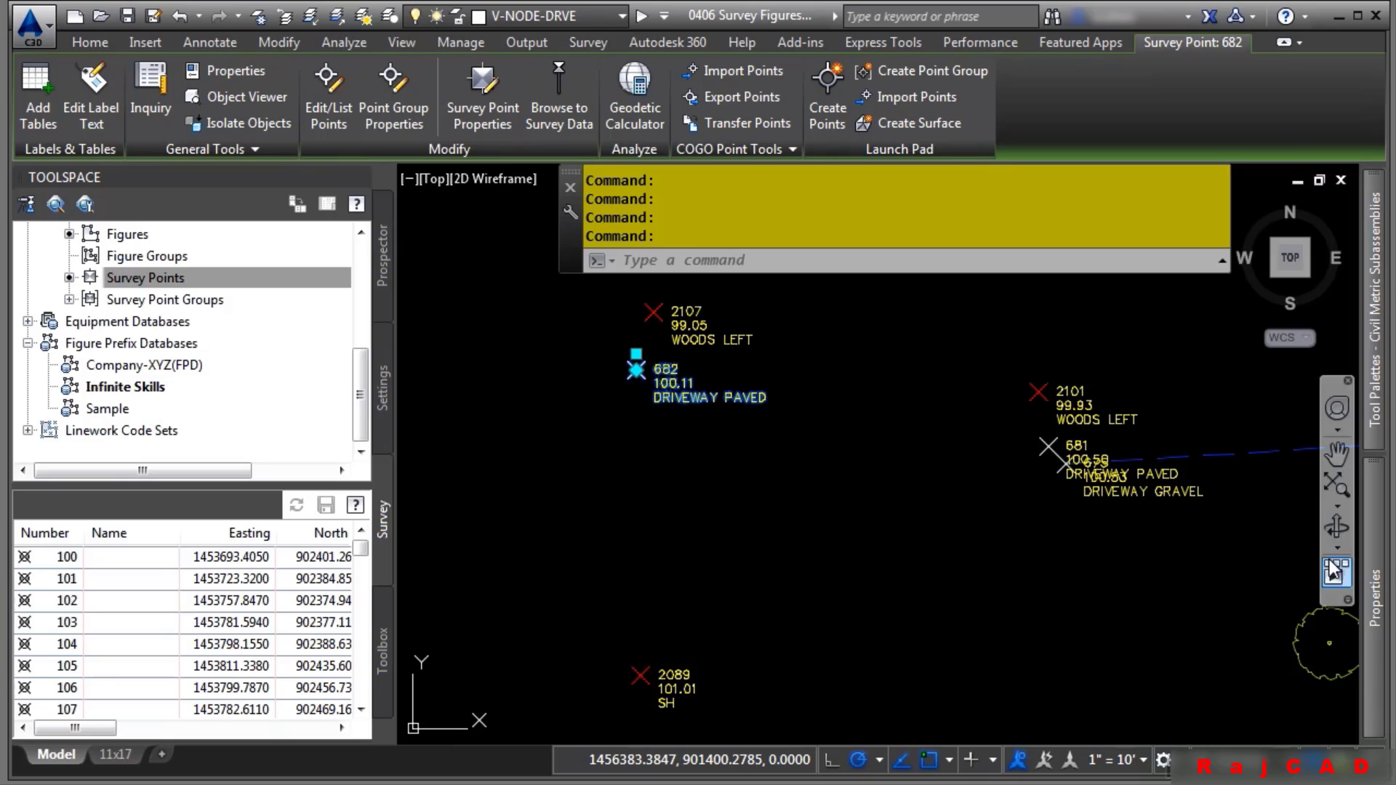
mouse_move(1371, 566)
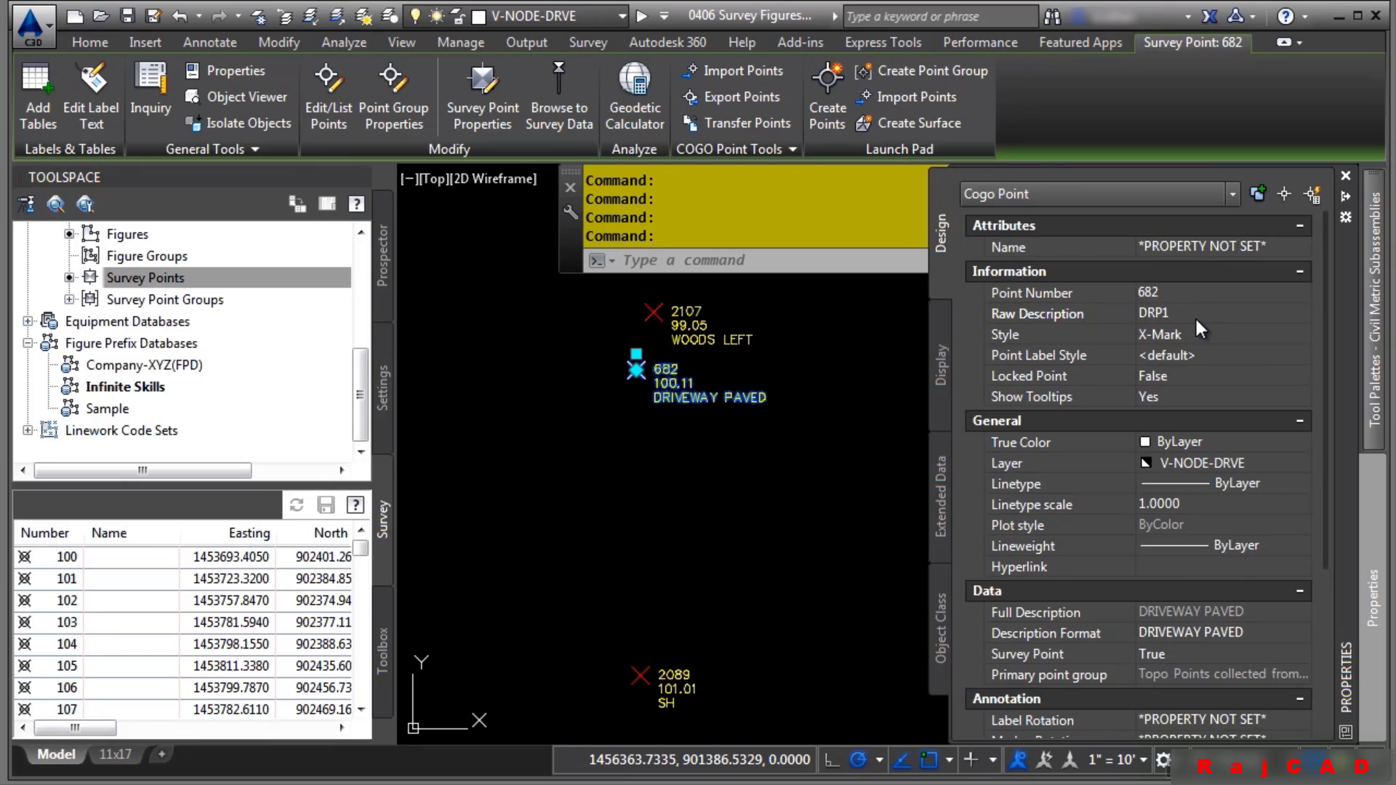
key("Escape")
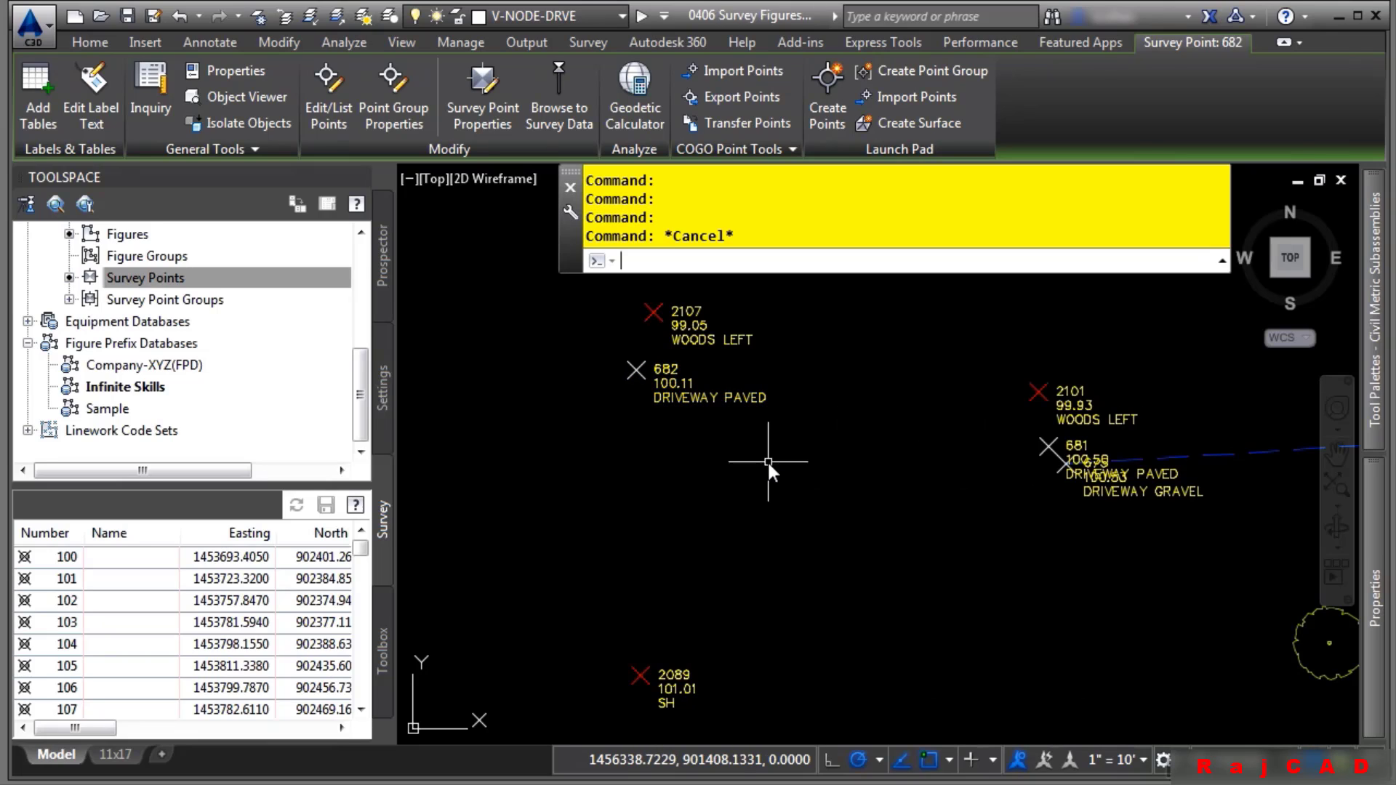
key("Escape")
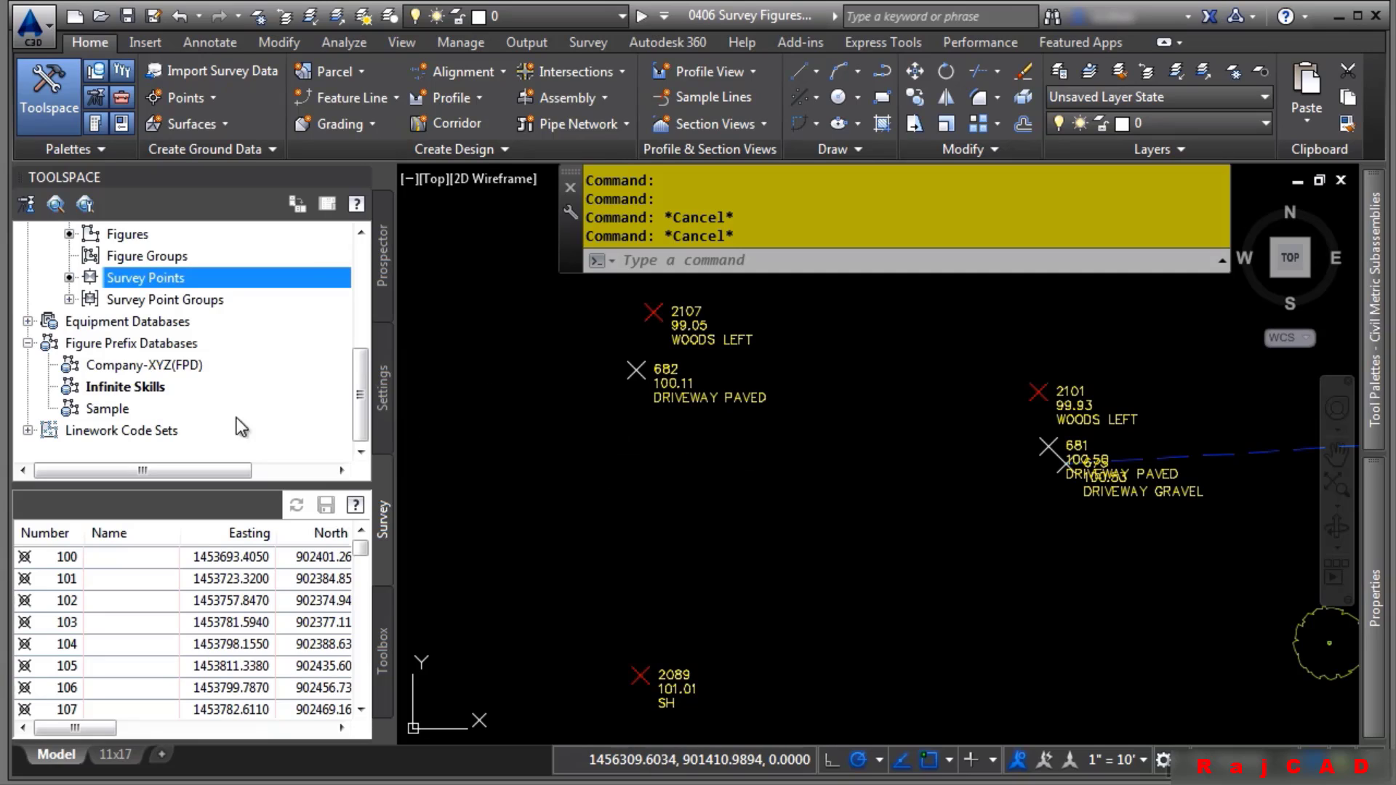
right_click(125, 389)
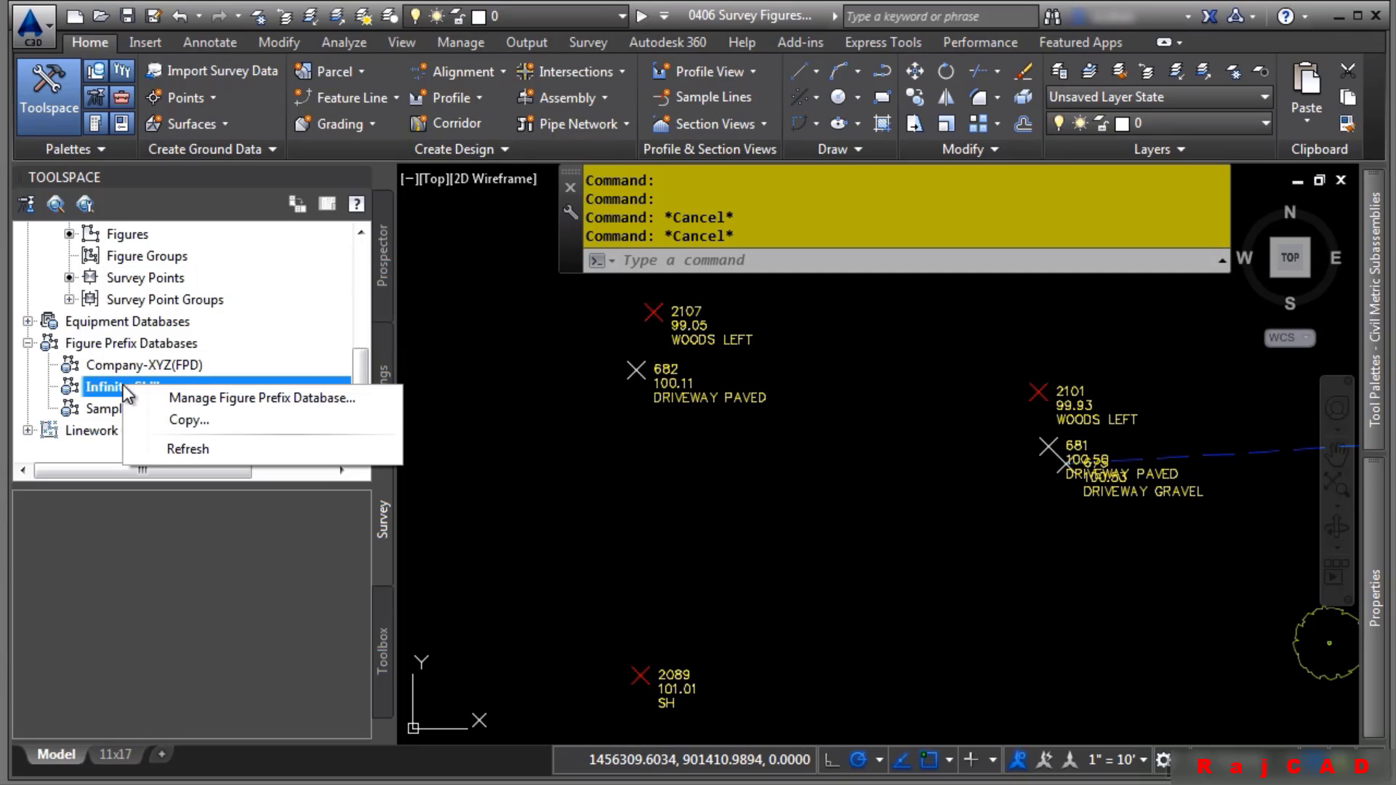
In the Infinite Skills prefix manager, copy the DRG prefix and rename the copy DRP
left_click(195, 400)
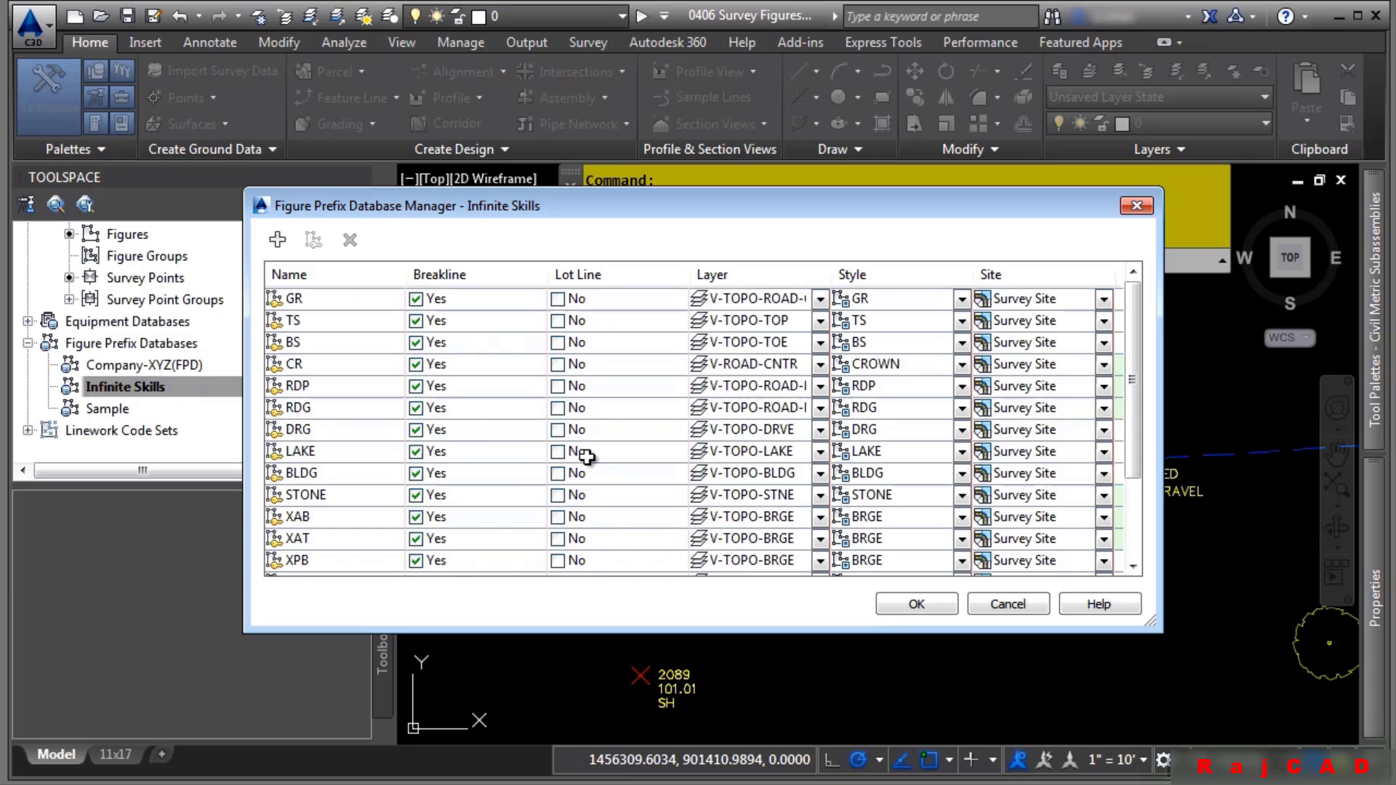
left_click(355, 281)
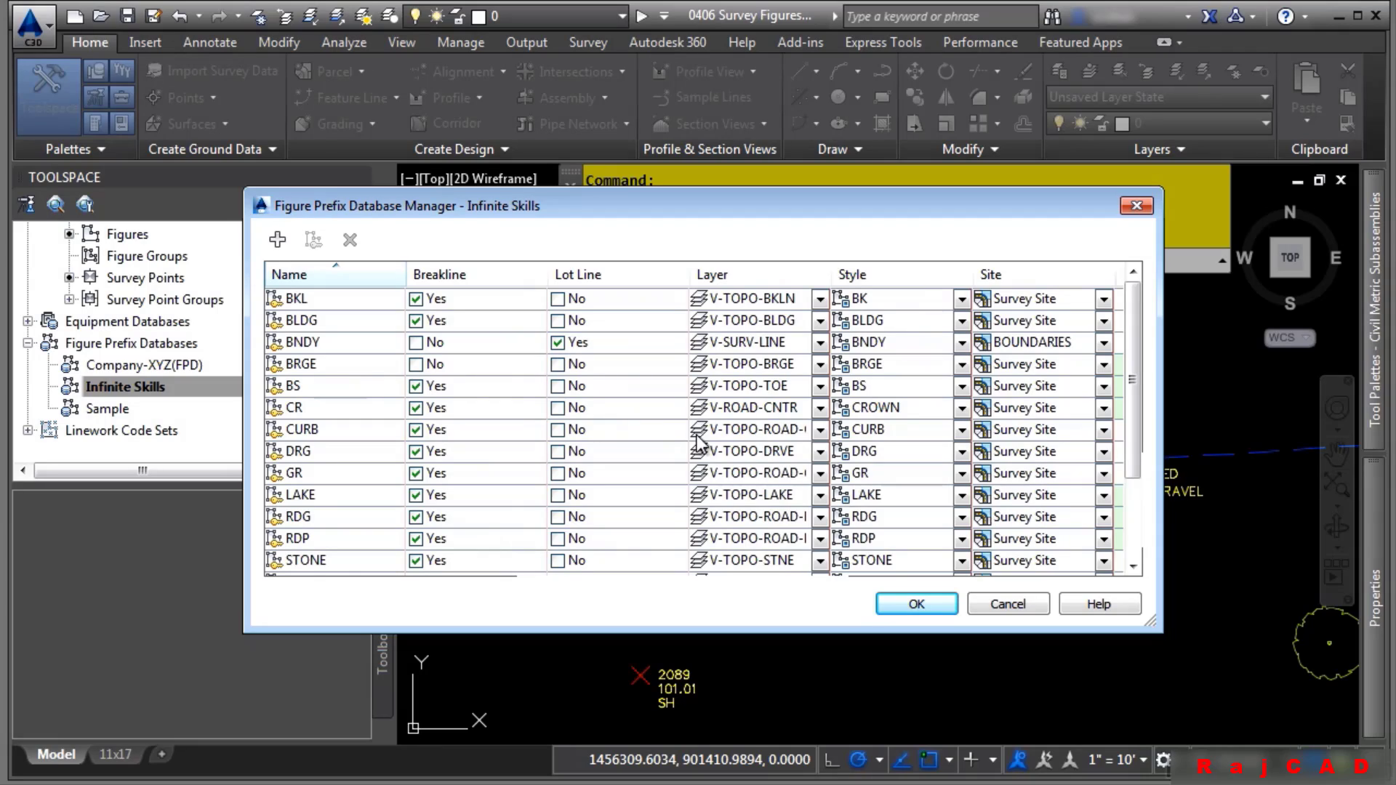
left_click(291, 452)
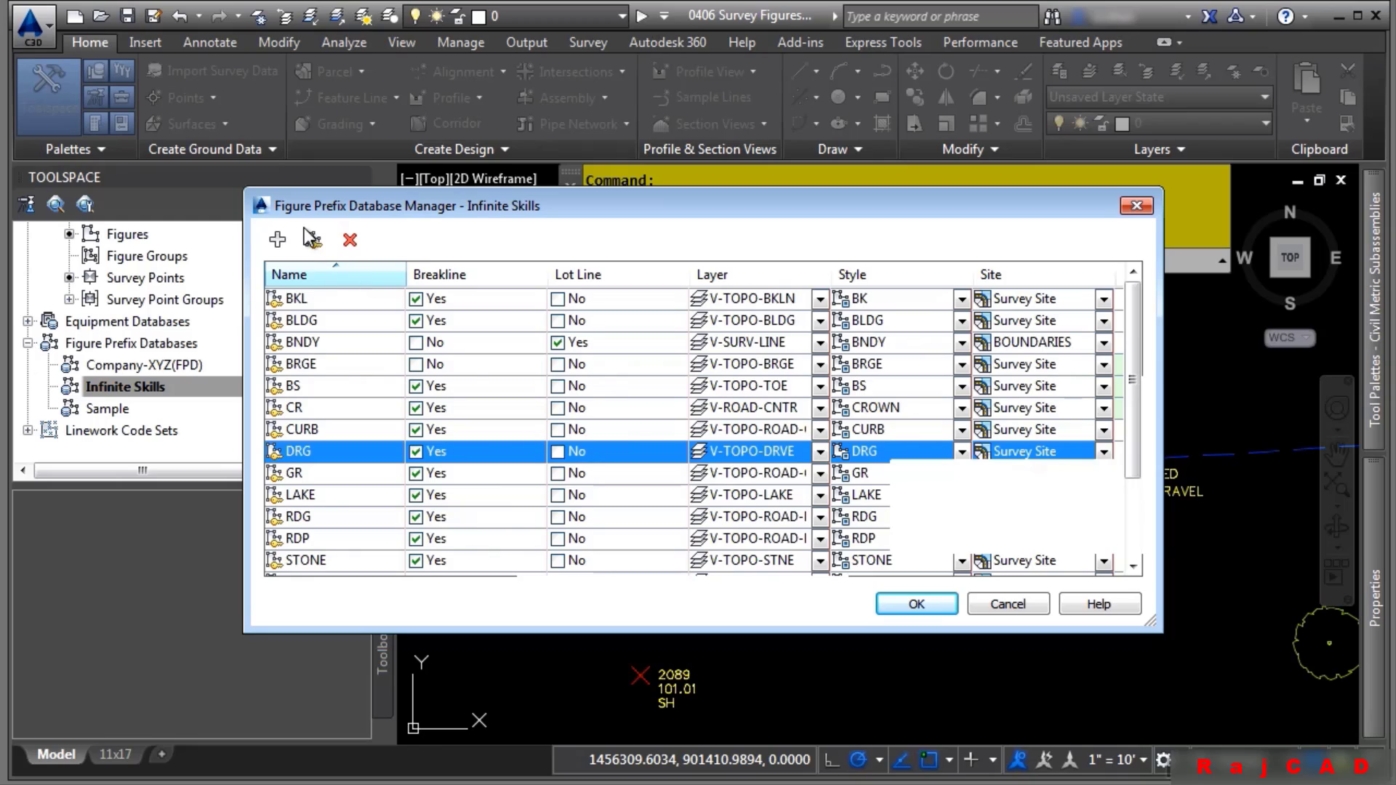
left_click(313, 240)
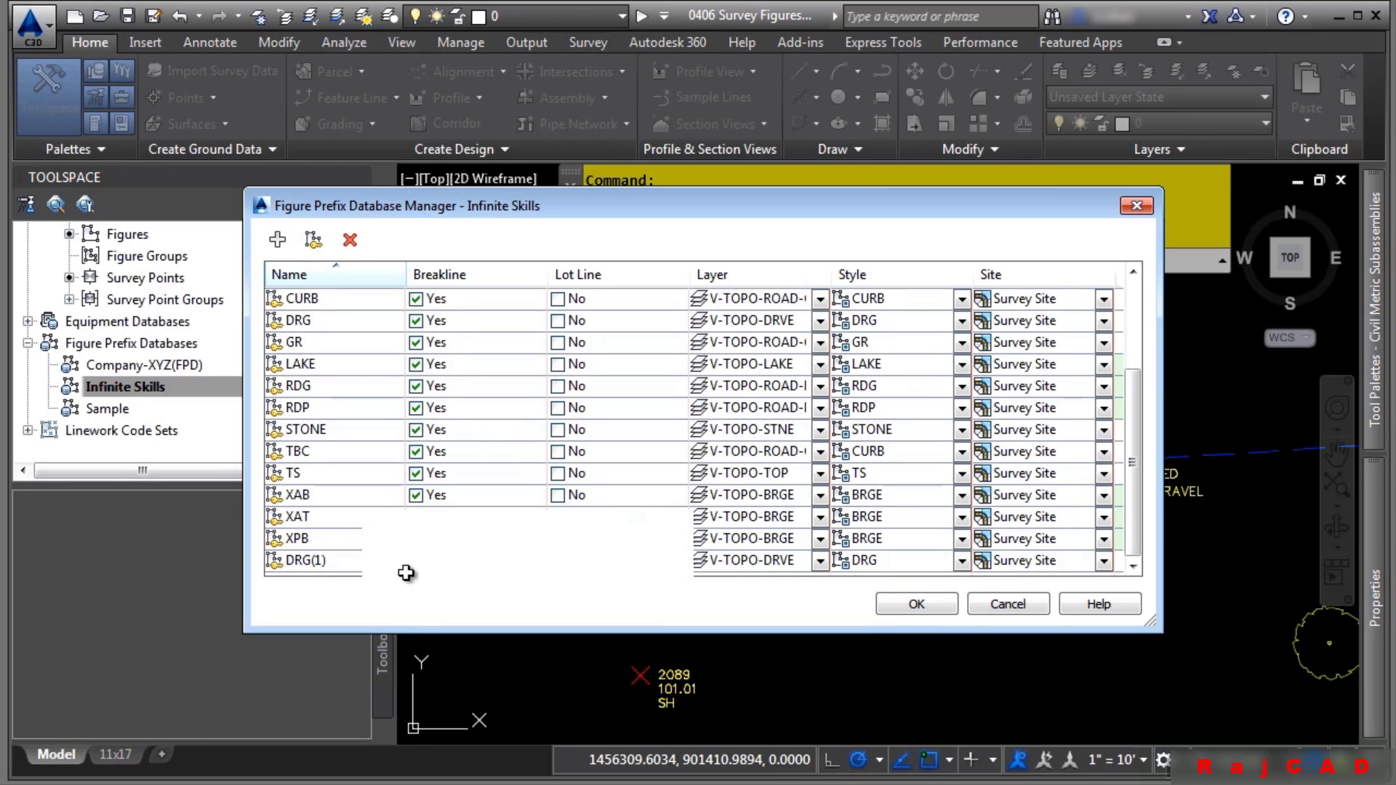
left_click(331, 561)
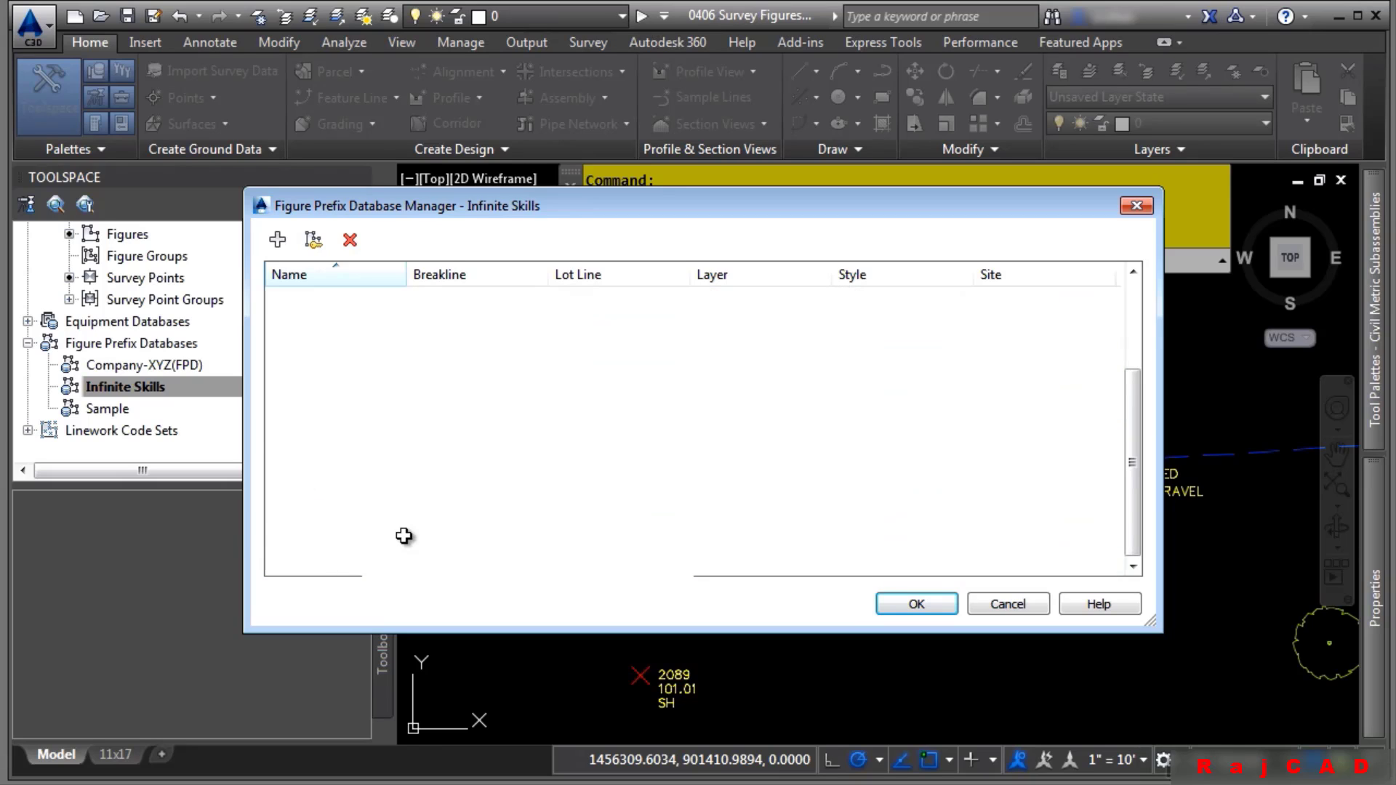
type("D")
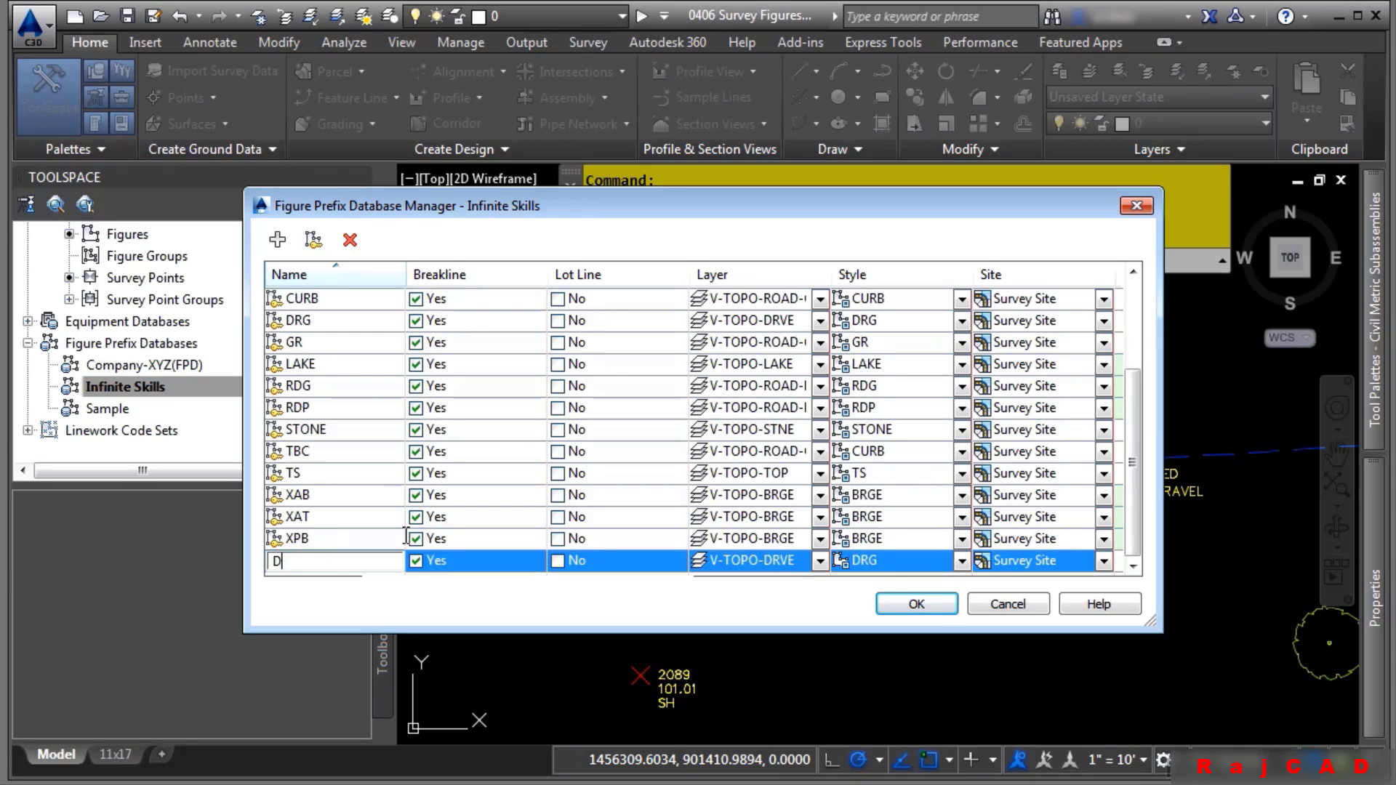
type("RP")
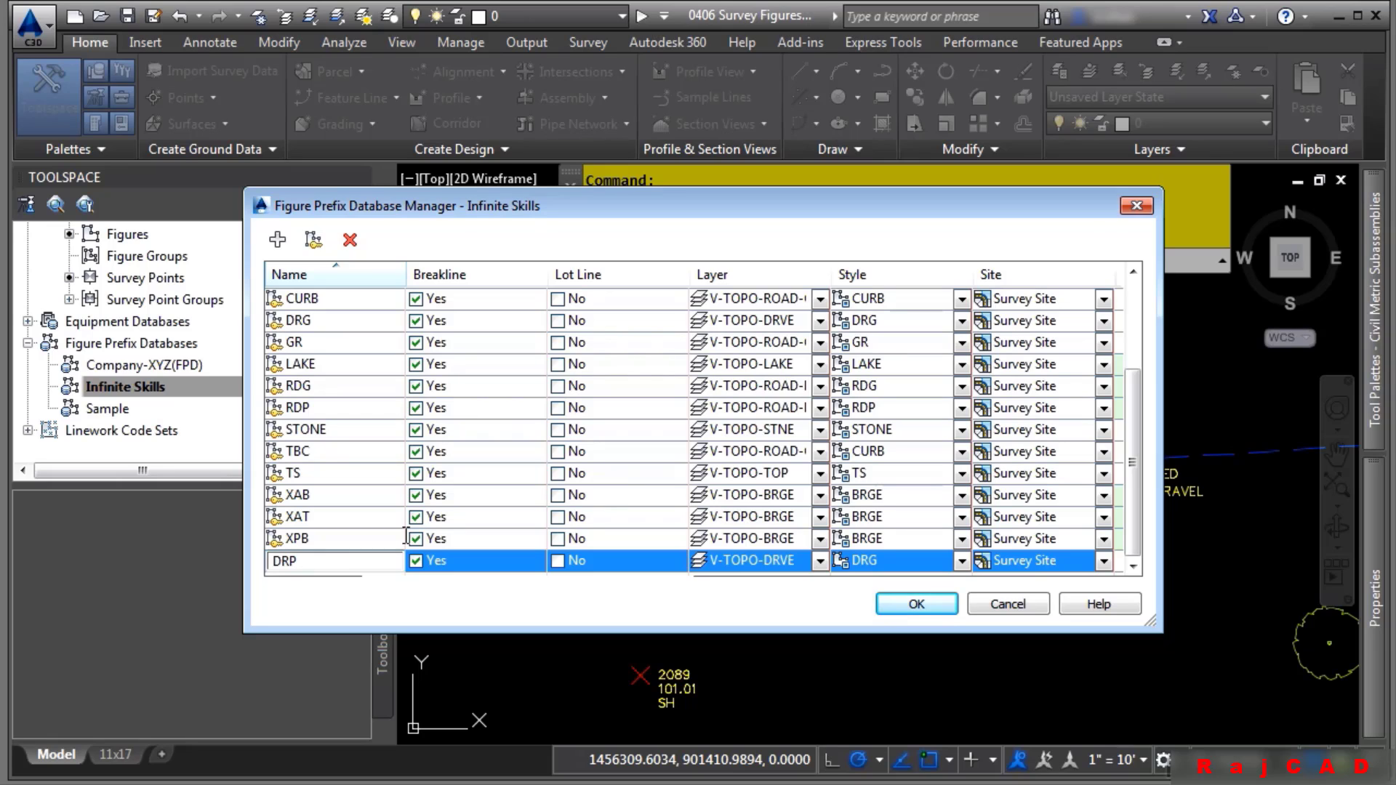
key("Return")
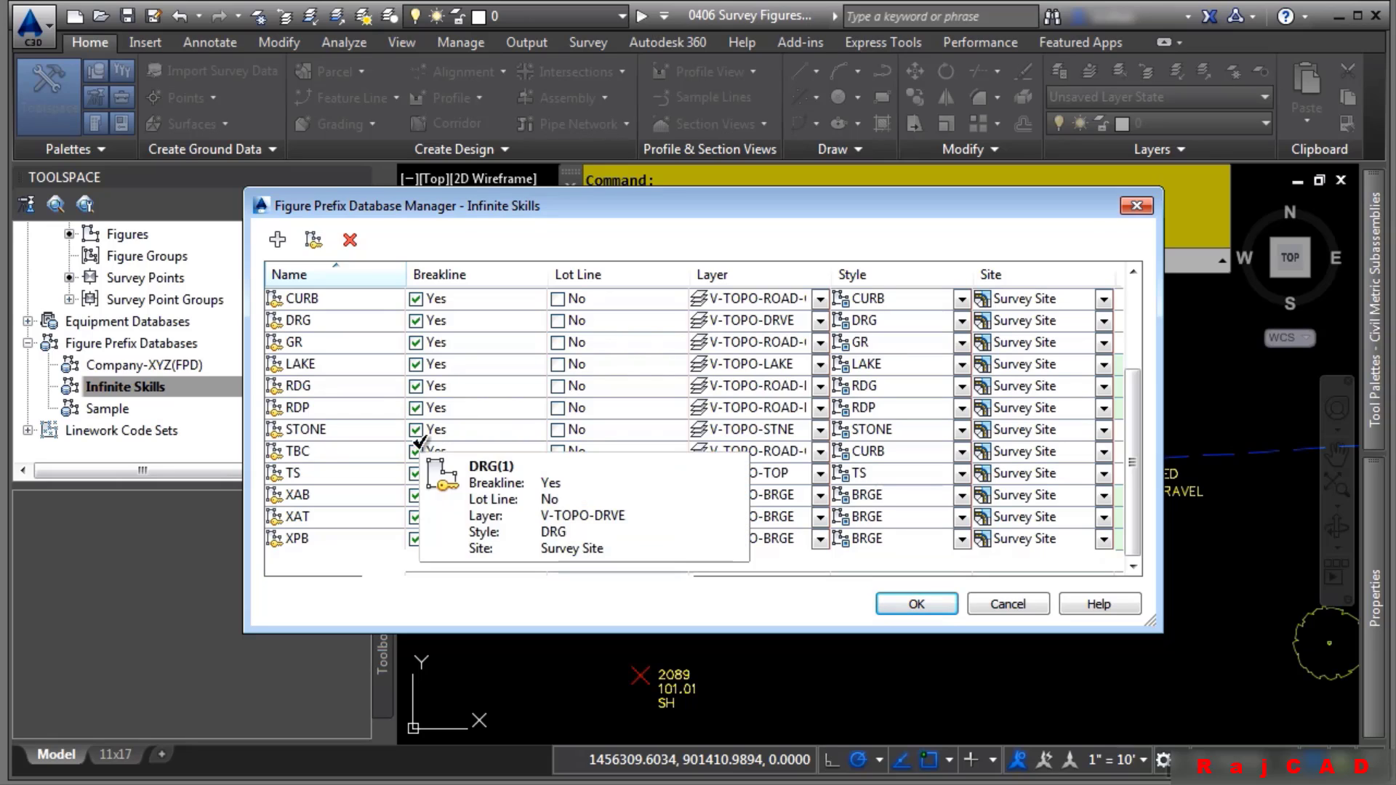
left_click(370, 284)
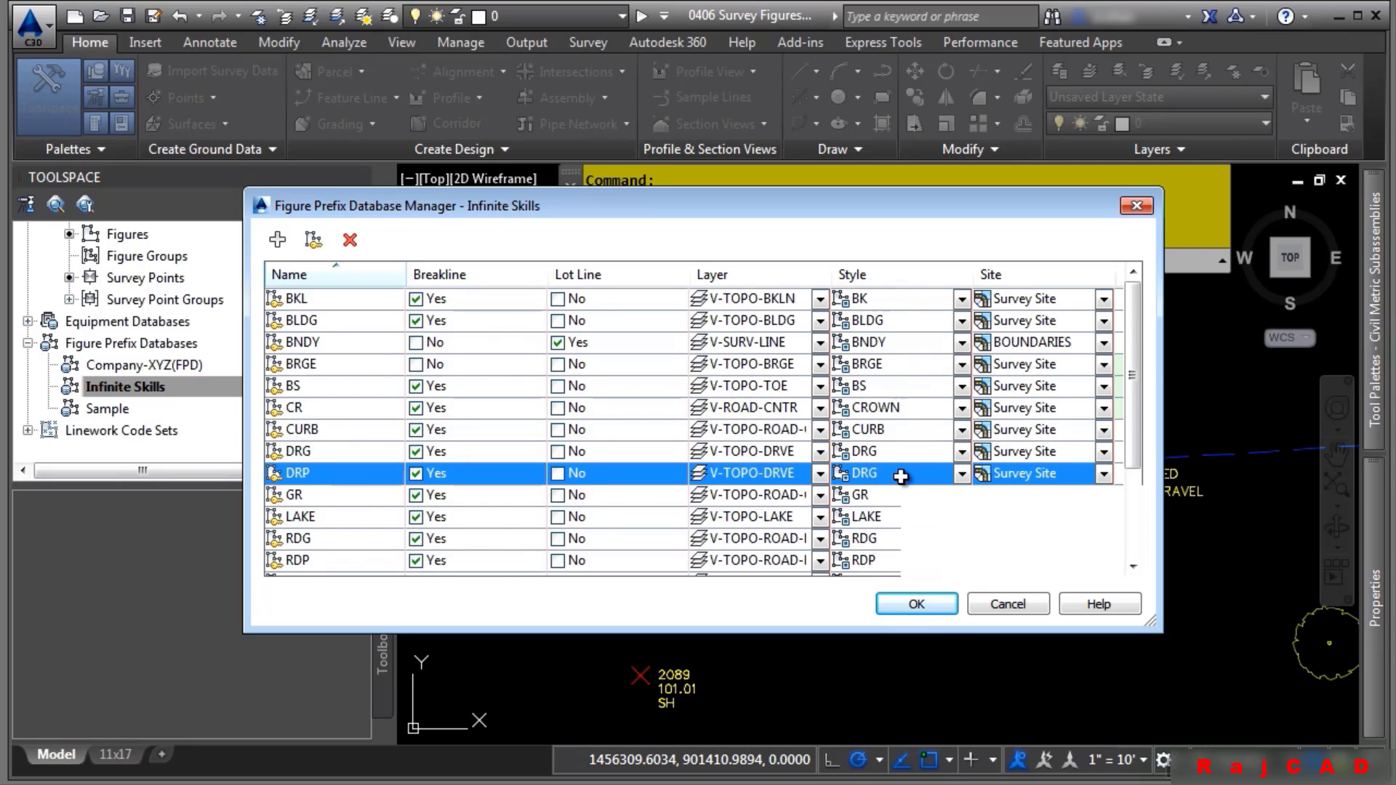
Set the DRP prefix's style to DRP and save the prefix database
left_click(901, 476)
left_click(960, 473)
left_click(960, 473)
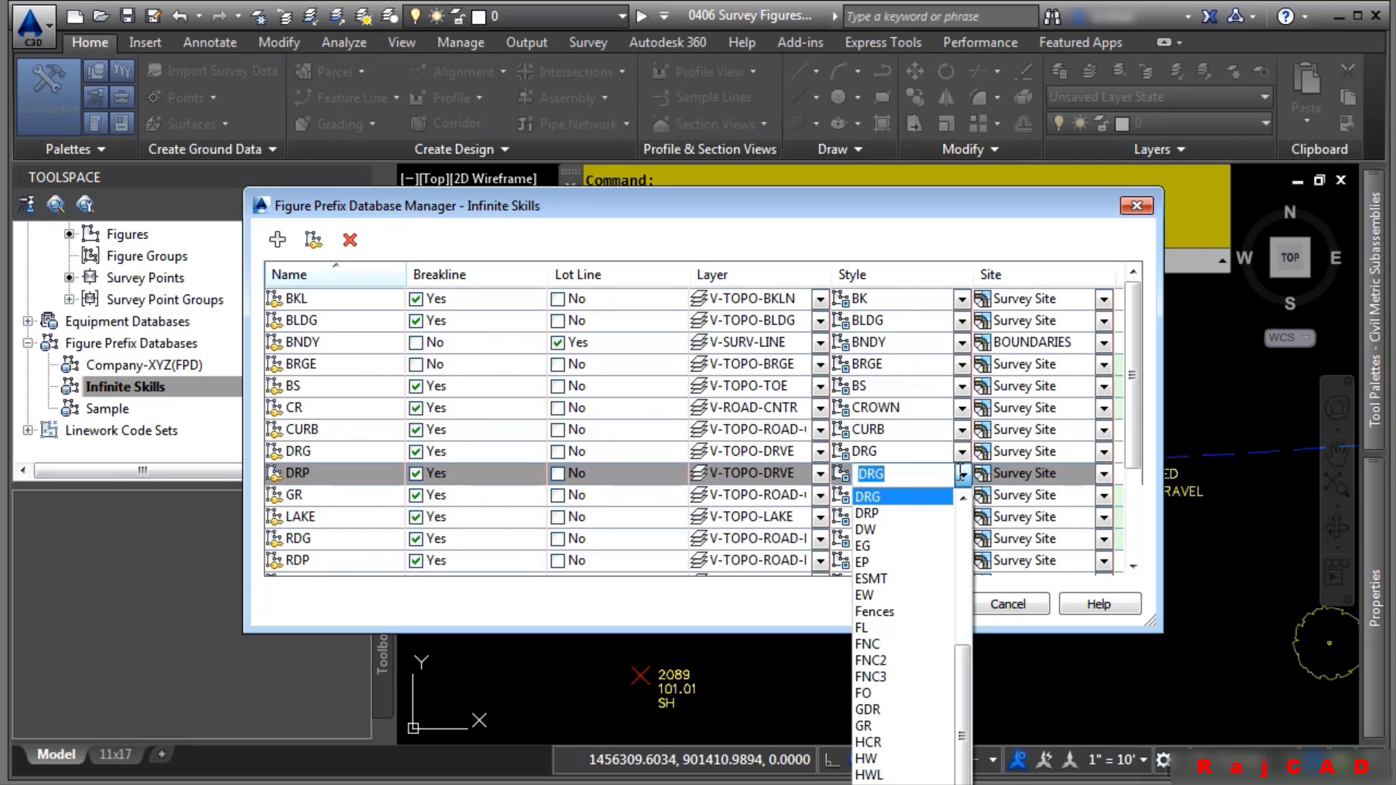
left_click(885, 515)
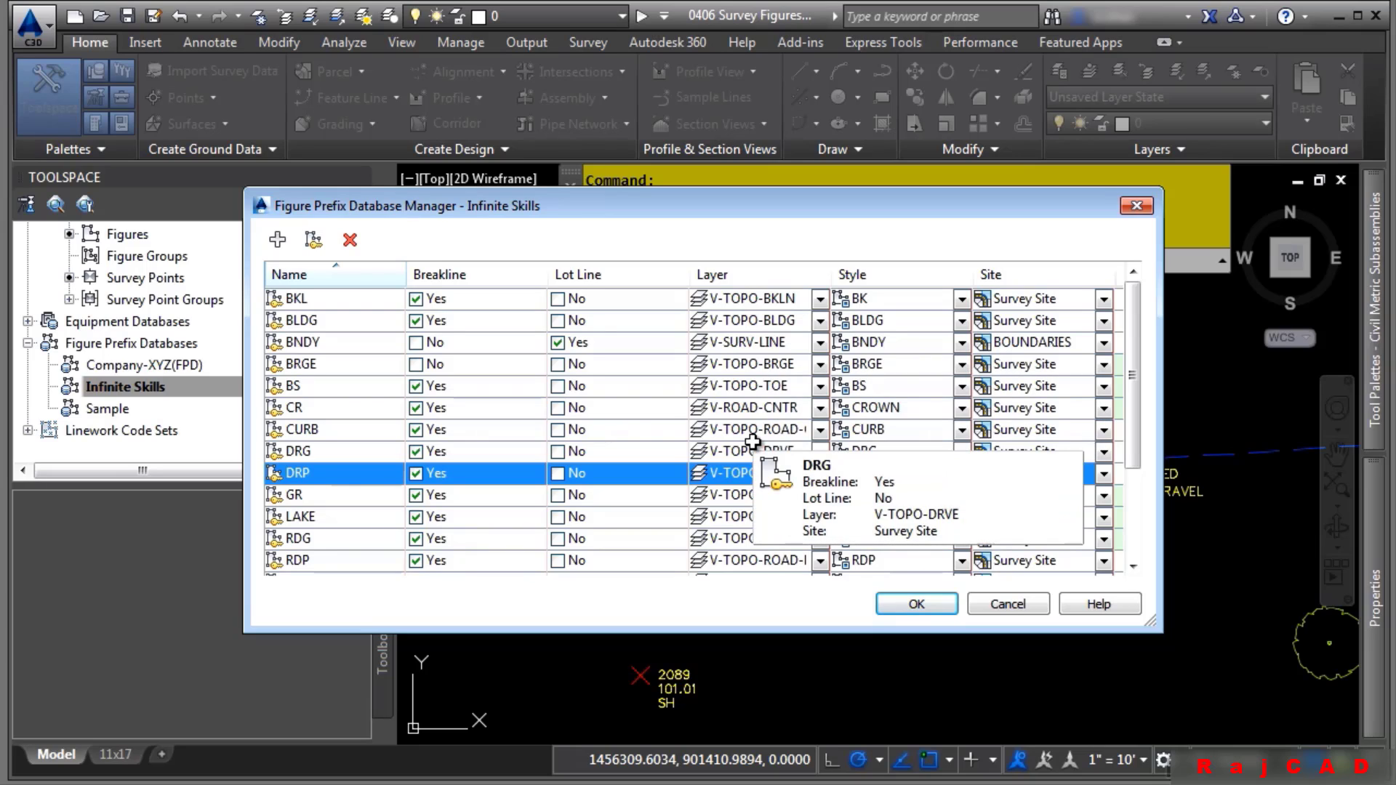
left_click(918, 605)
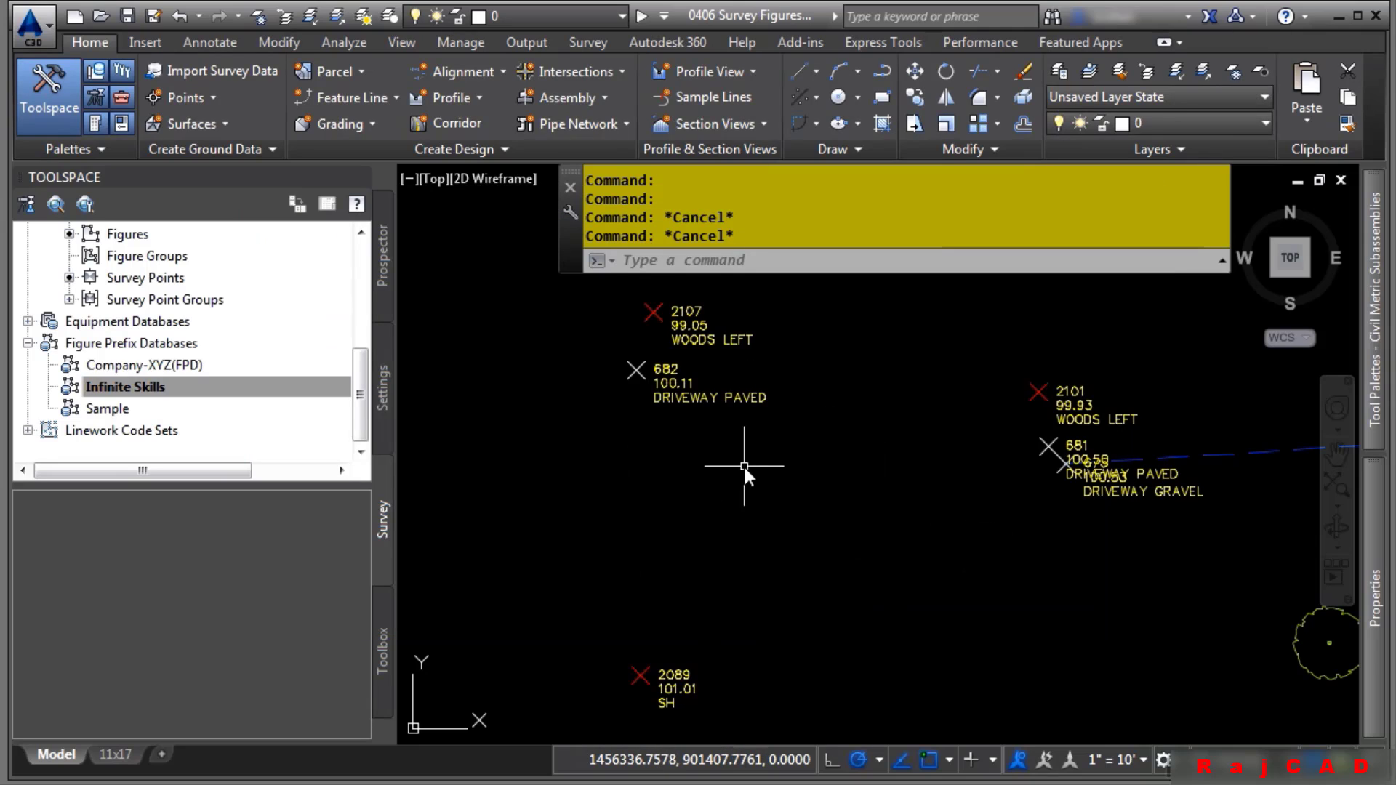
Process the Topo Points from GPS linework using Infinite Skills prefixes and the Sample code set
left_click(194, 393)
scroll(193, 398, "up", 4)
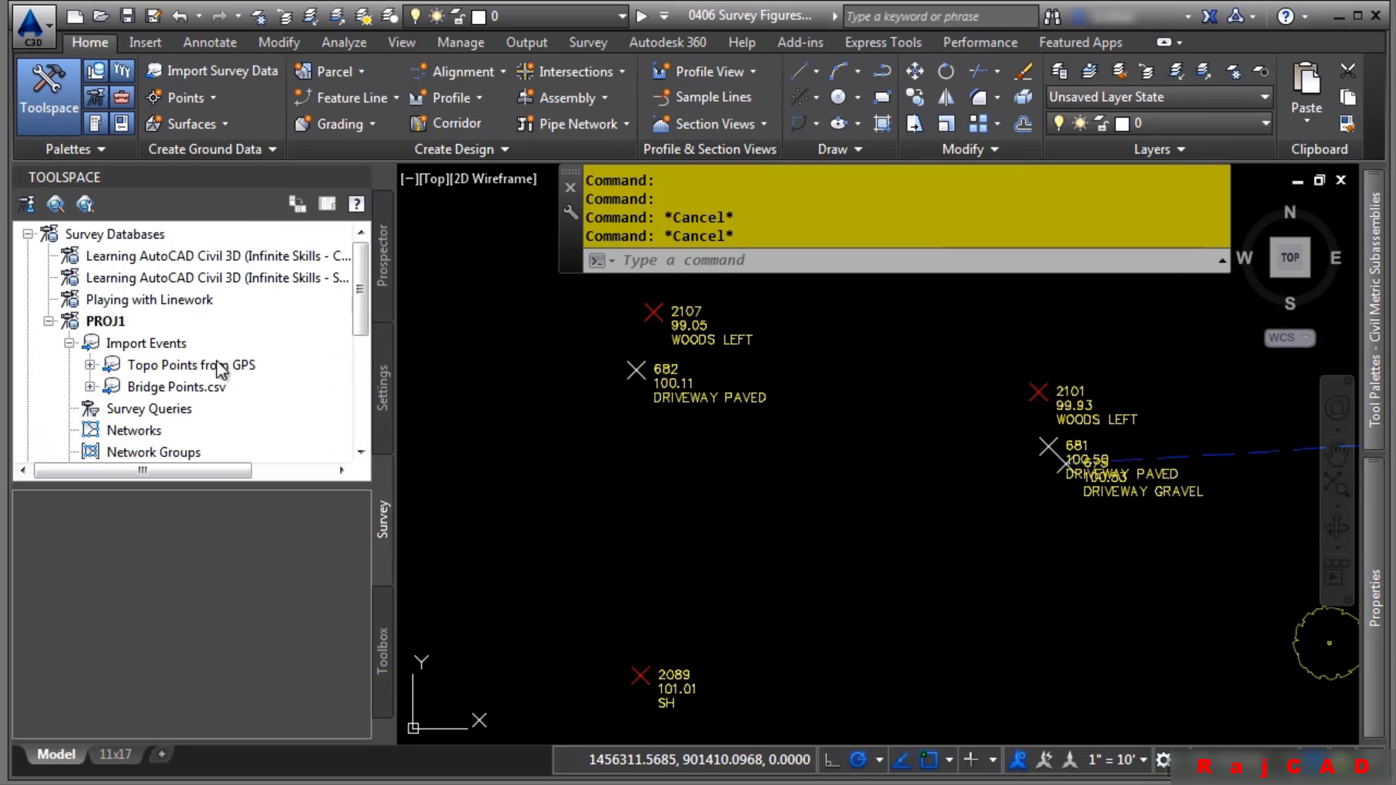
right_click(157, 364)
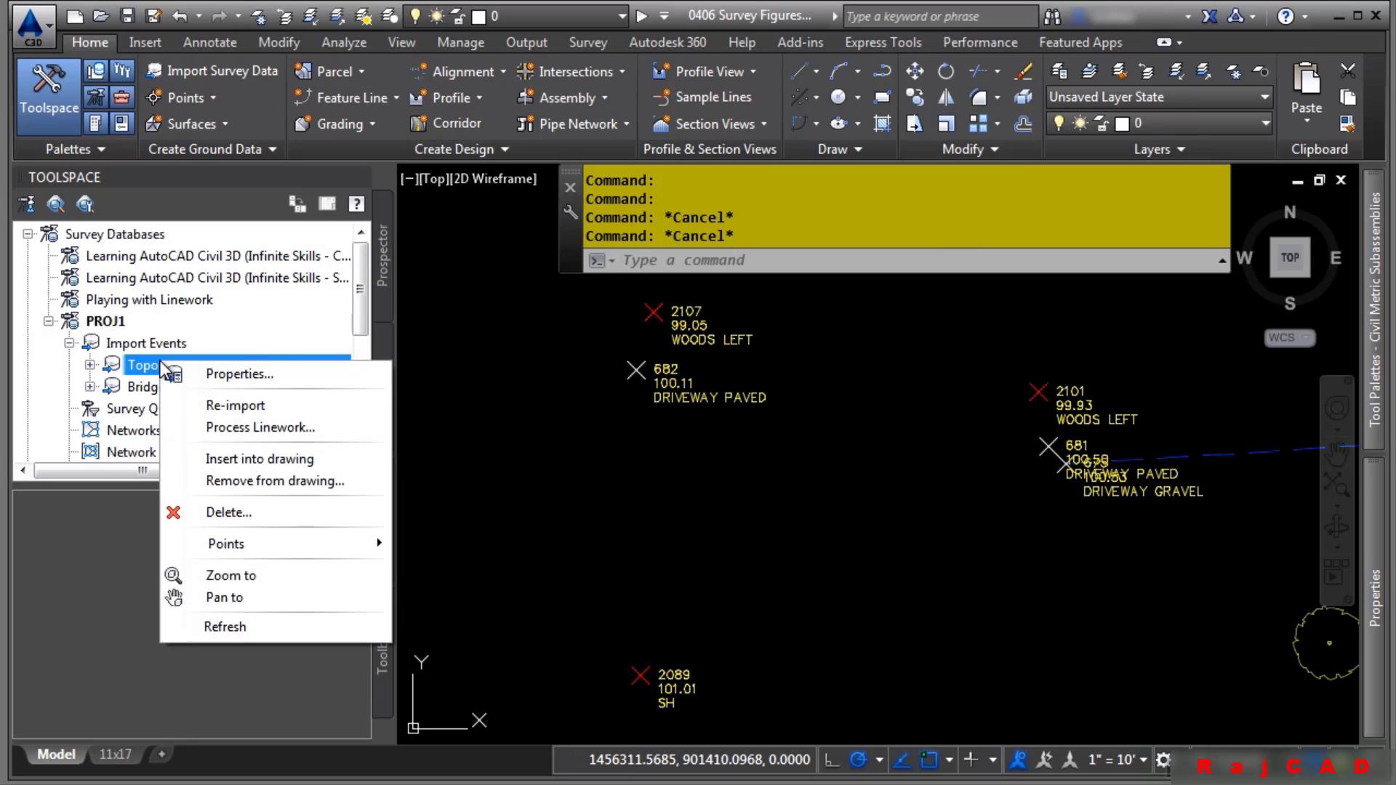
left_click(237, 435)
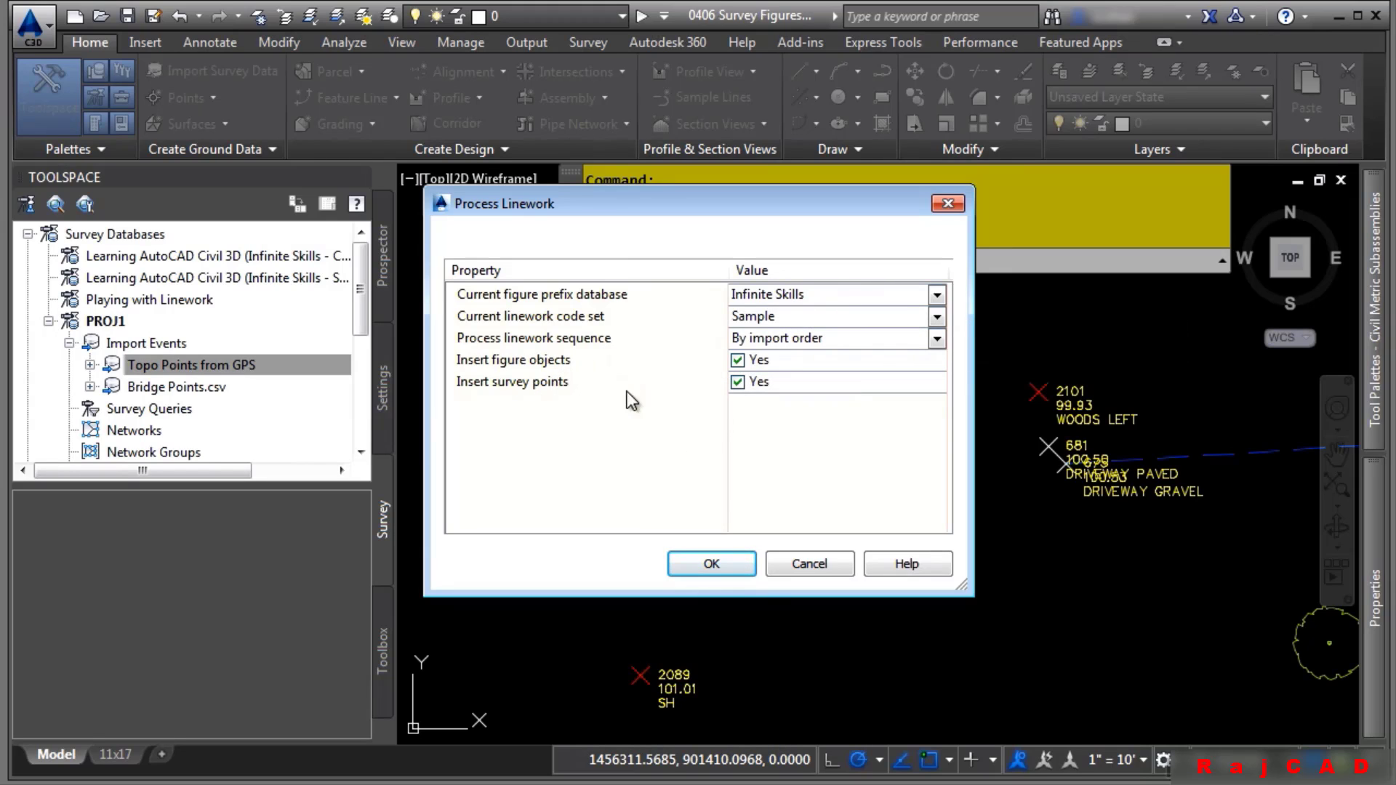
left_click(711, 561)
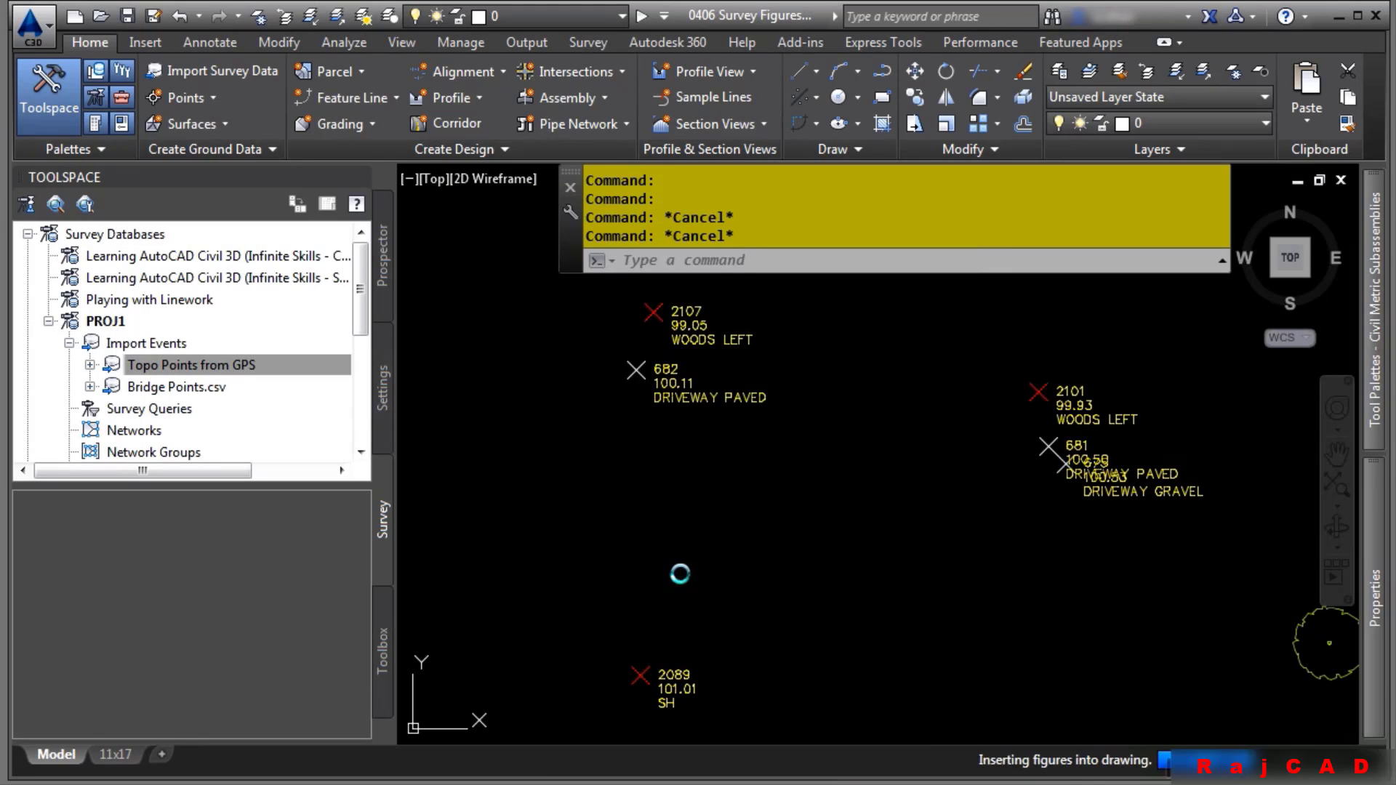
scroll(1254, 562, "up", 6)
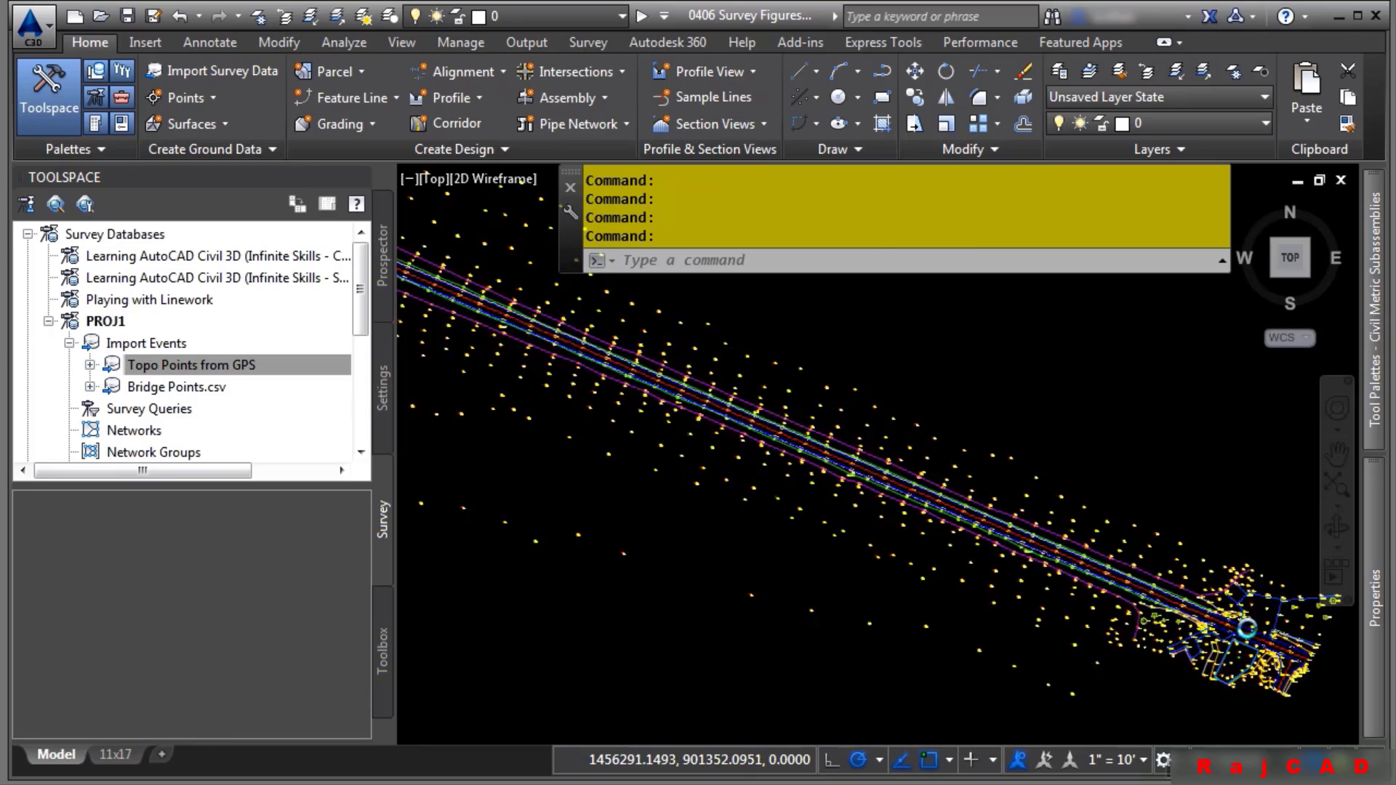
scroll(760, 654, "up", 5)
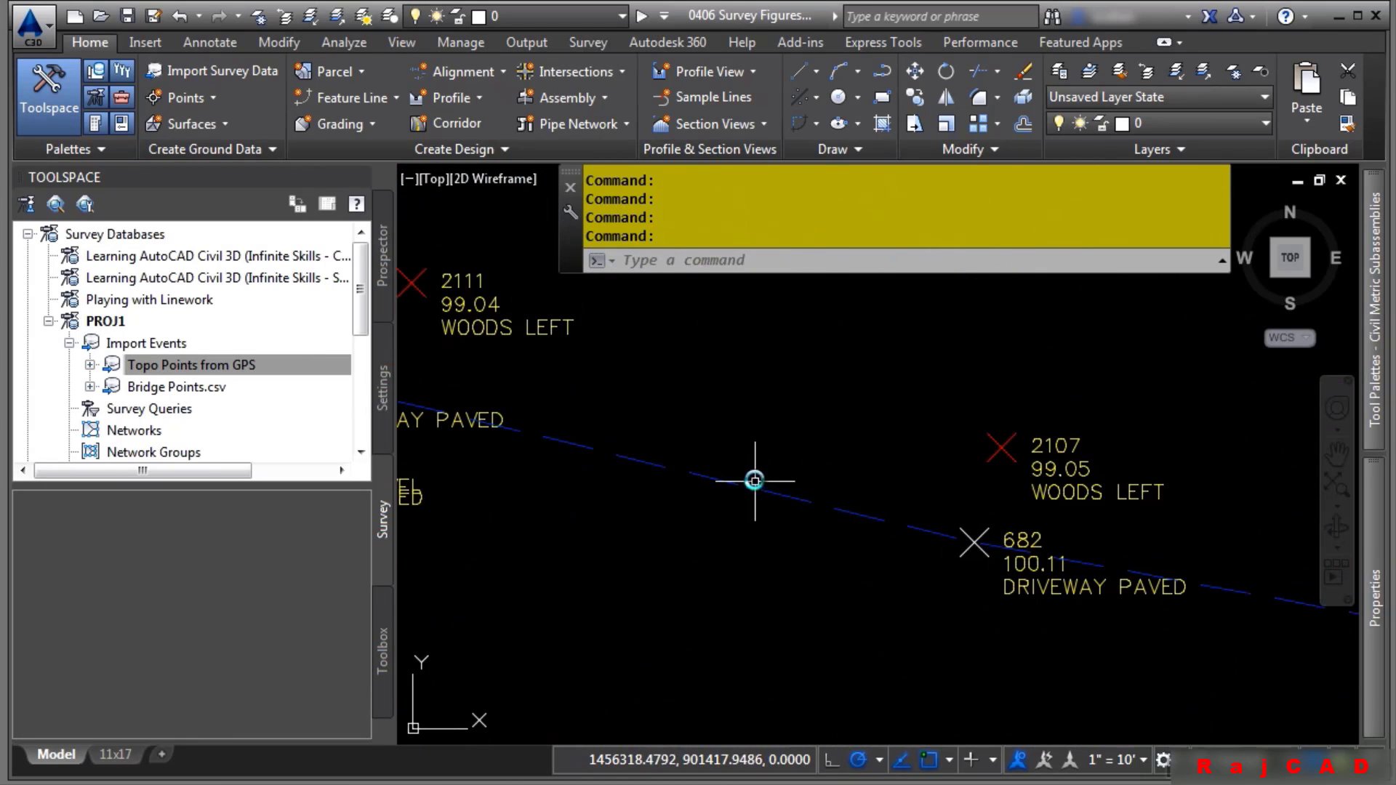
Clear the selection and select the DRP2 paved driveway figure on layer V-TOPO-DRVE
left_click(738, 466)
left_click(696, 497)
scroll(1013, 442, "down", 4)
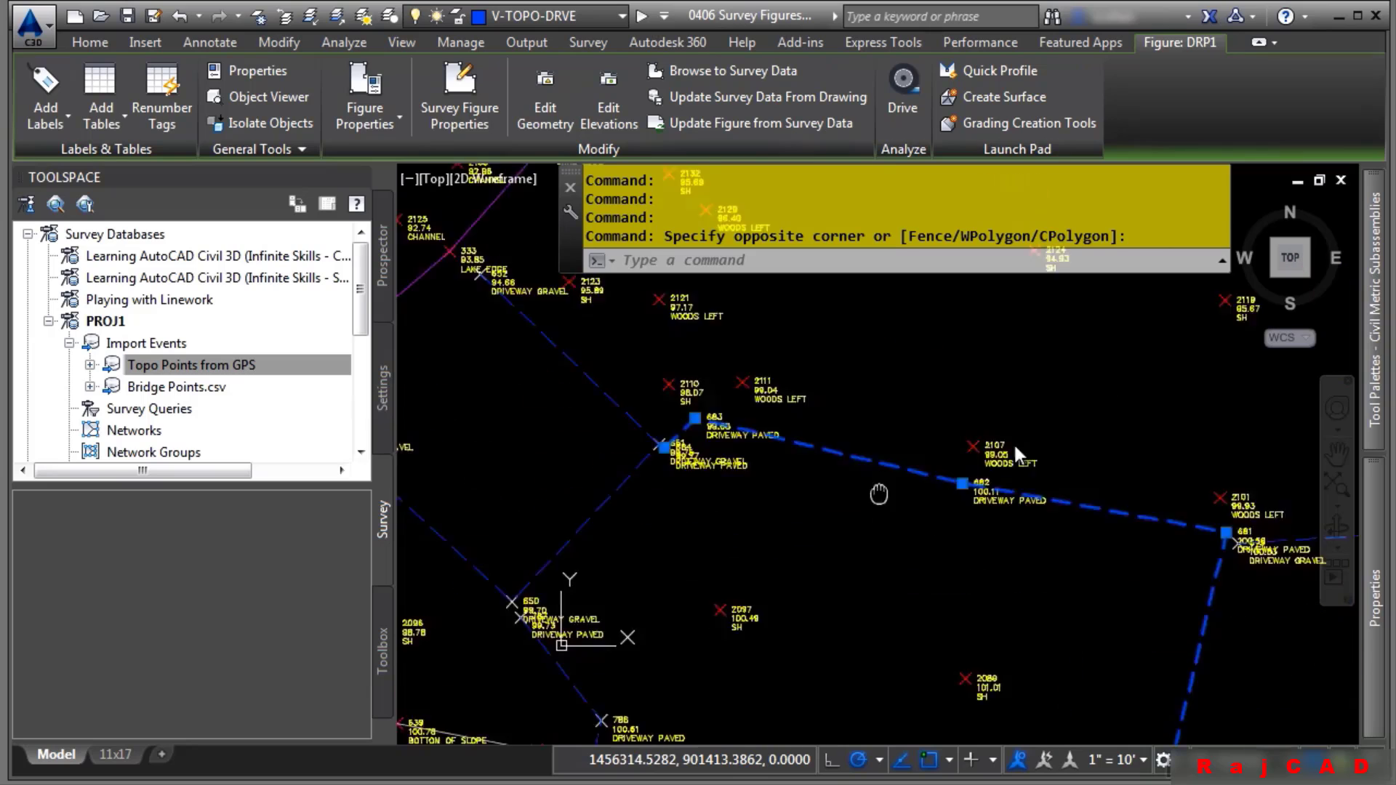
middle_click_drag(1063, 601, 892, 488)
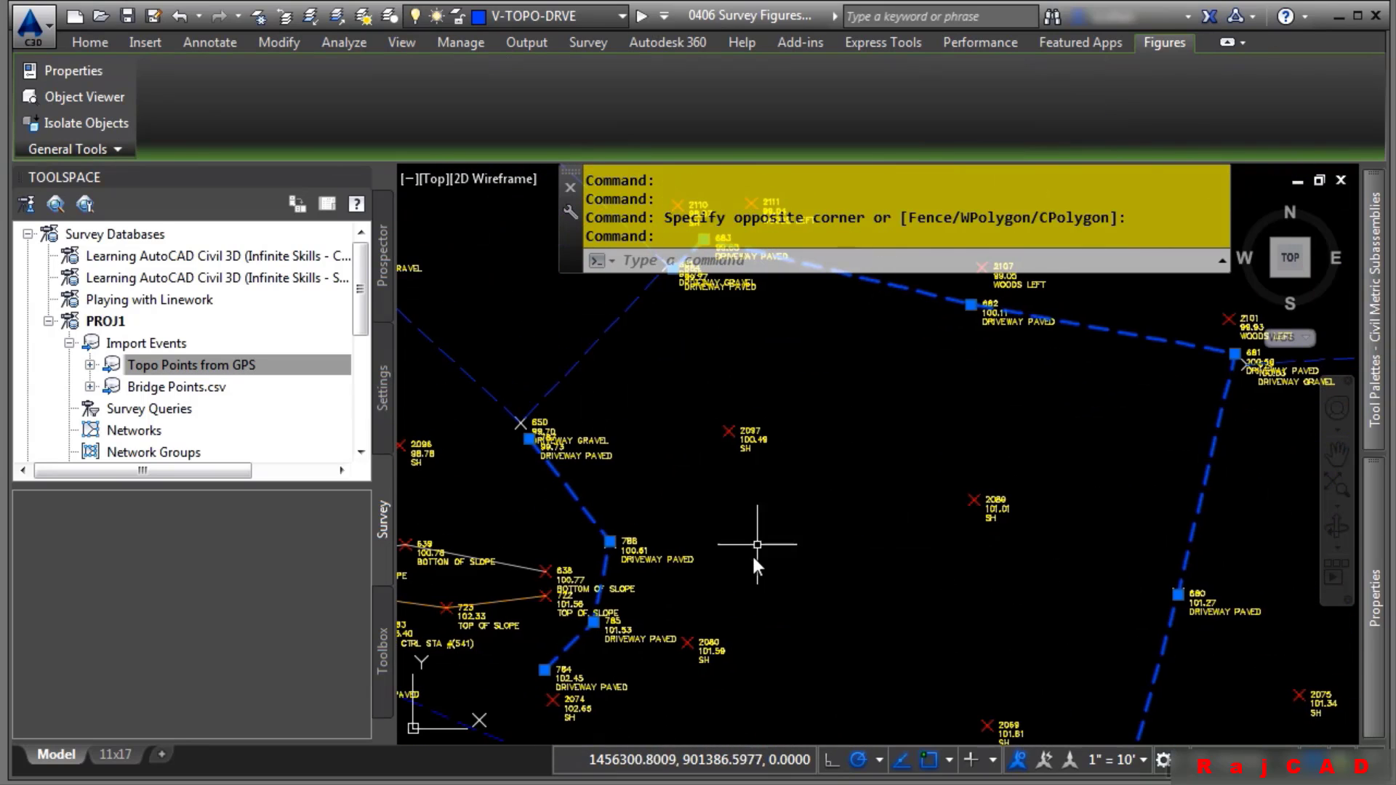
scroll(752, 553, "down", 2)
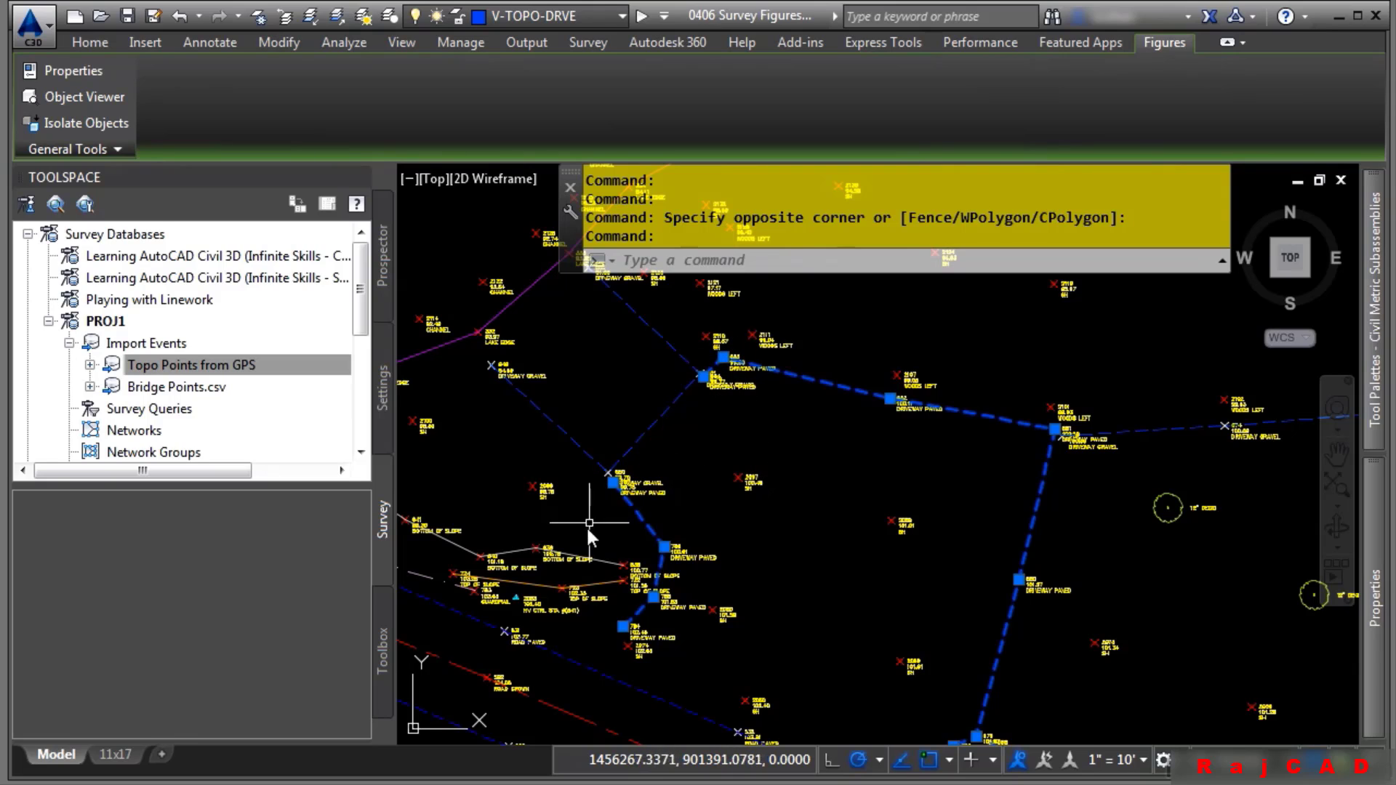
key("Escape")
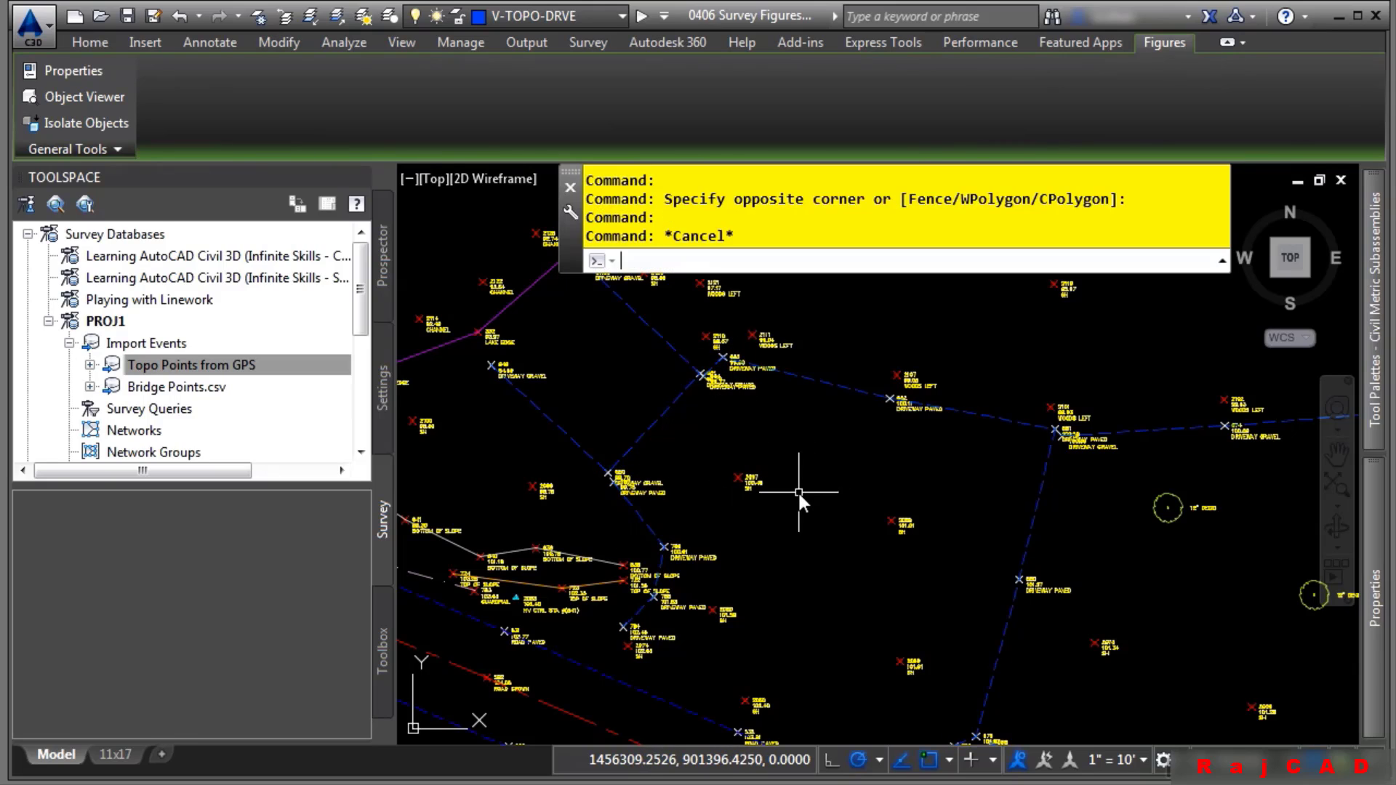
key("Escape")
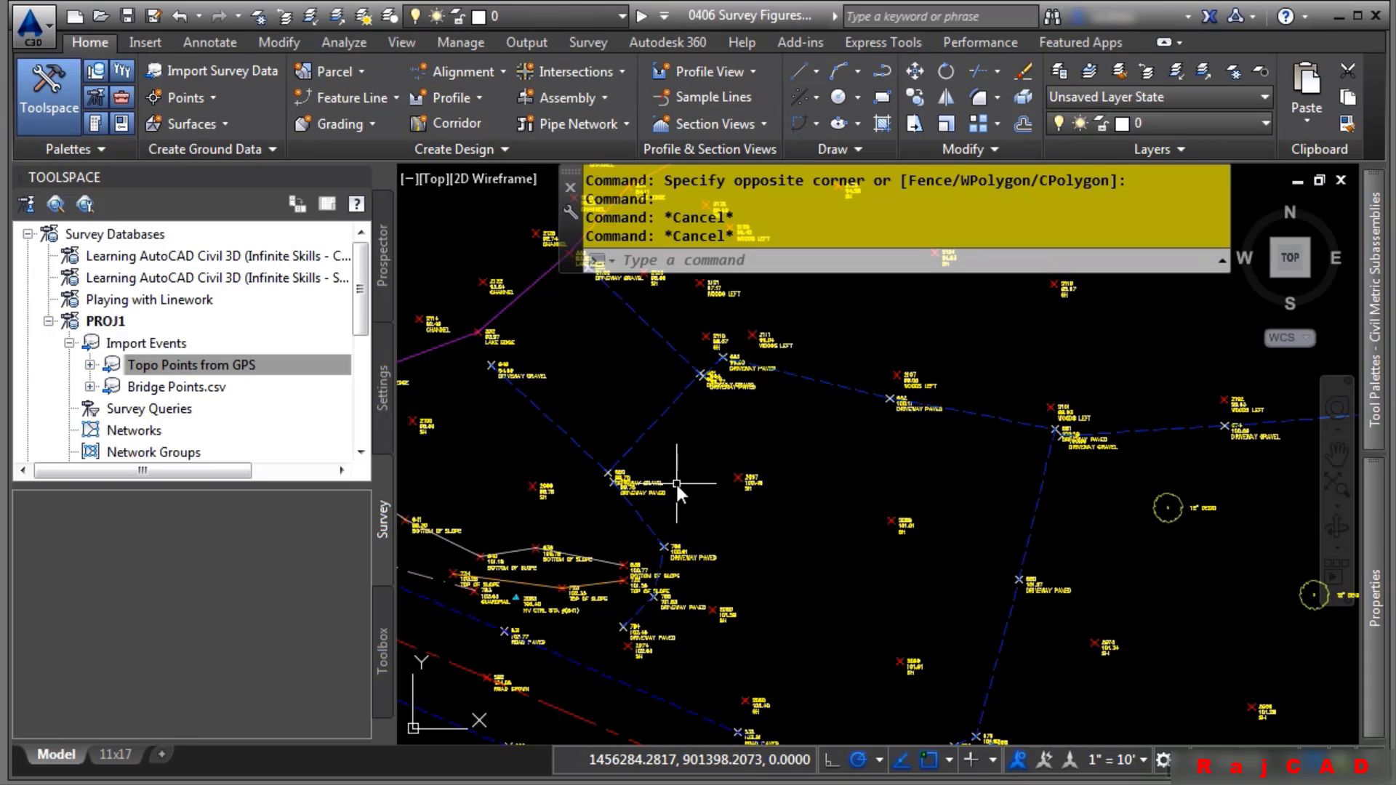
left_click(634, 520)
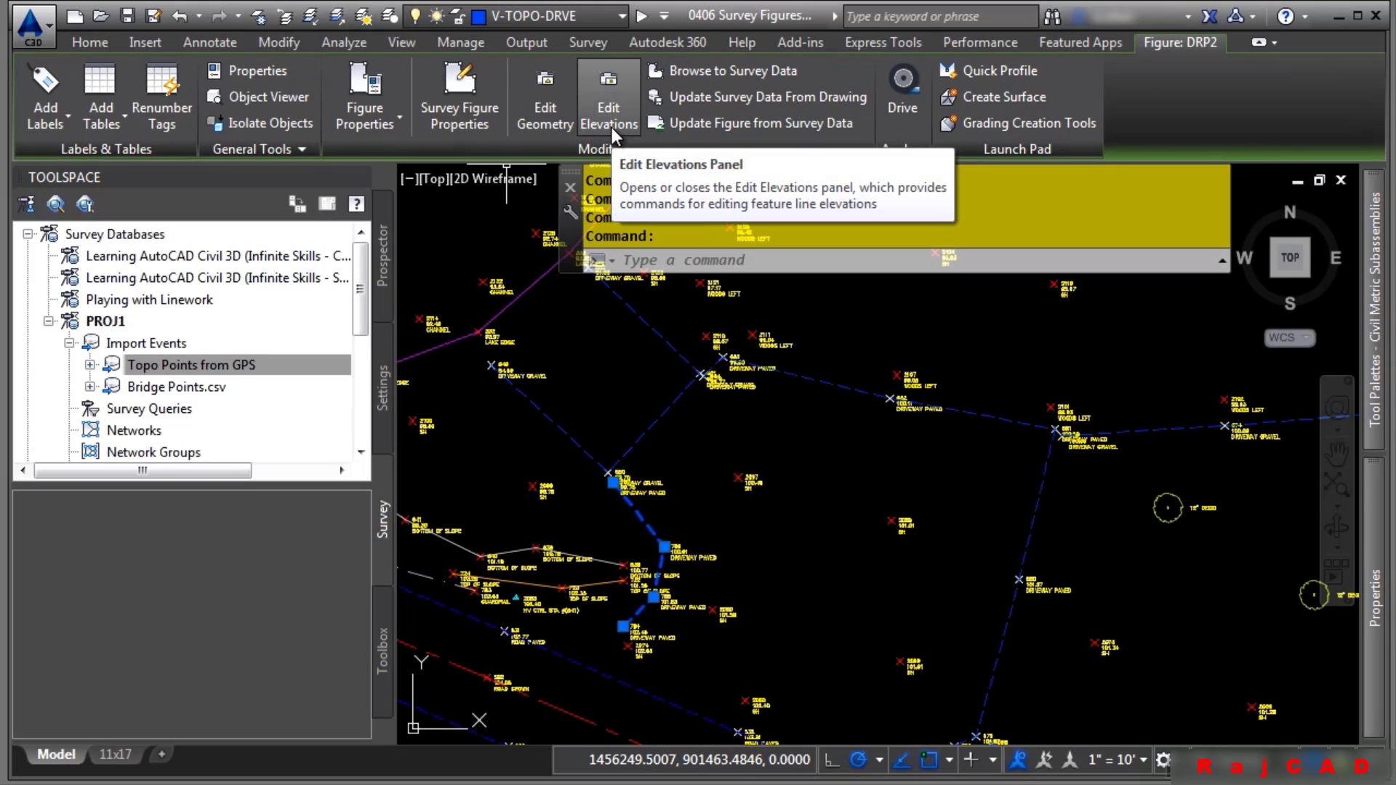
Insert a PI on DRP2 just east of point 650, accepting elevation 100.18
left_click(544, 107)
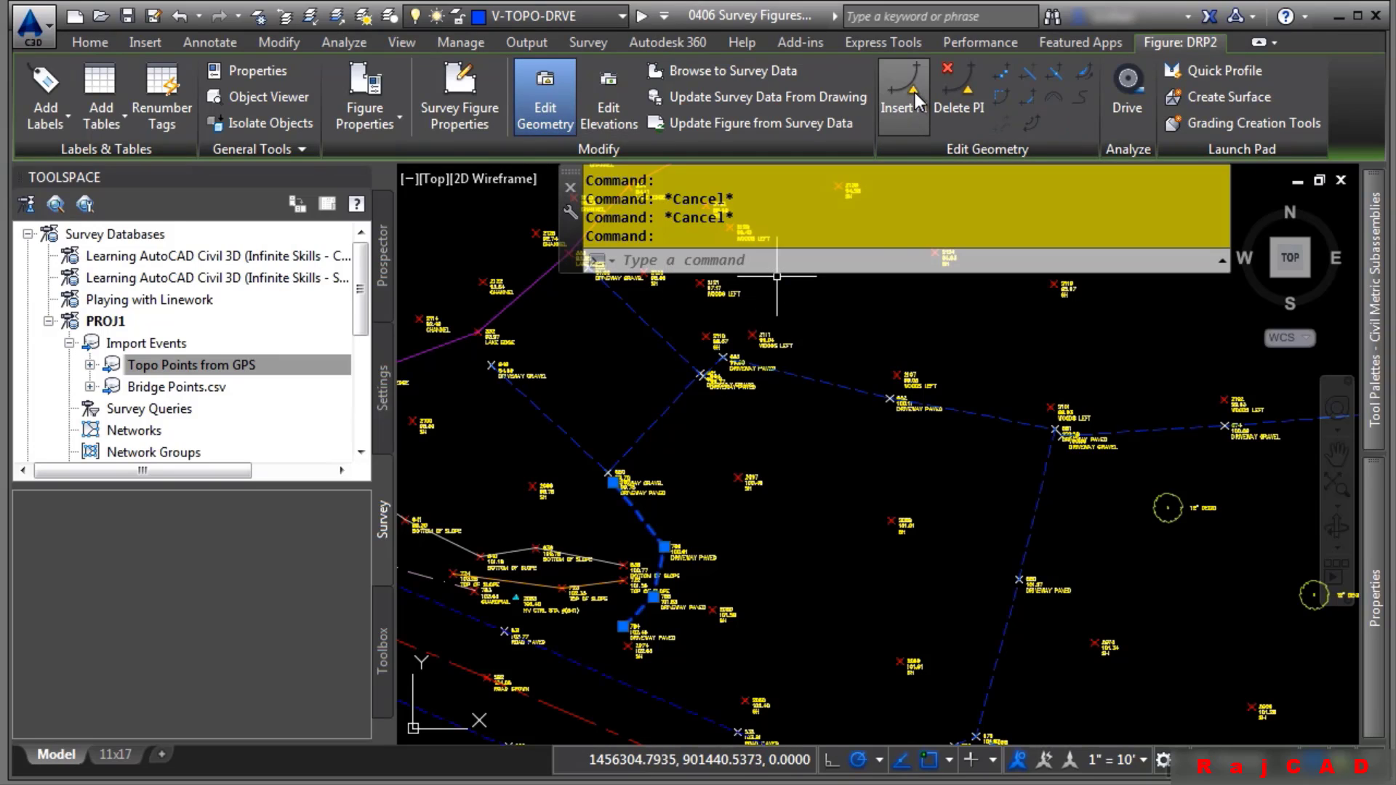
left_click(914, 91)
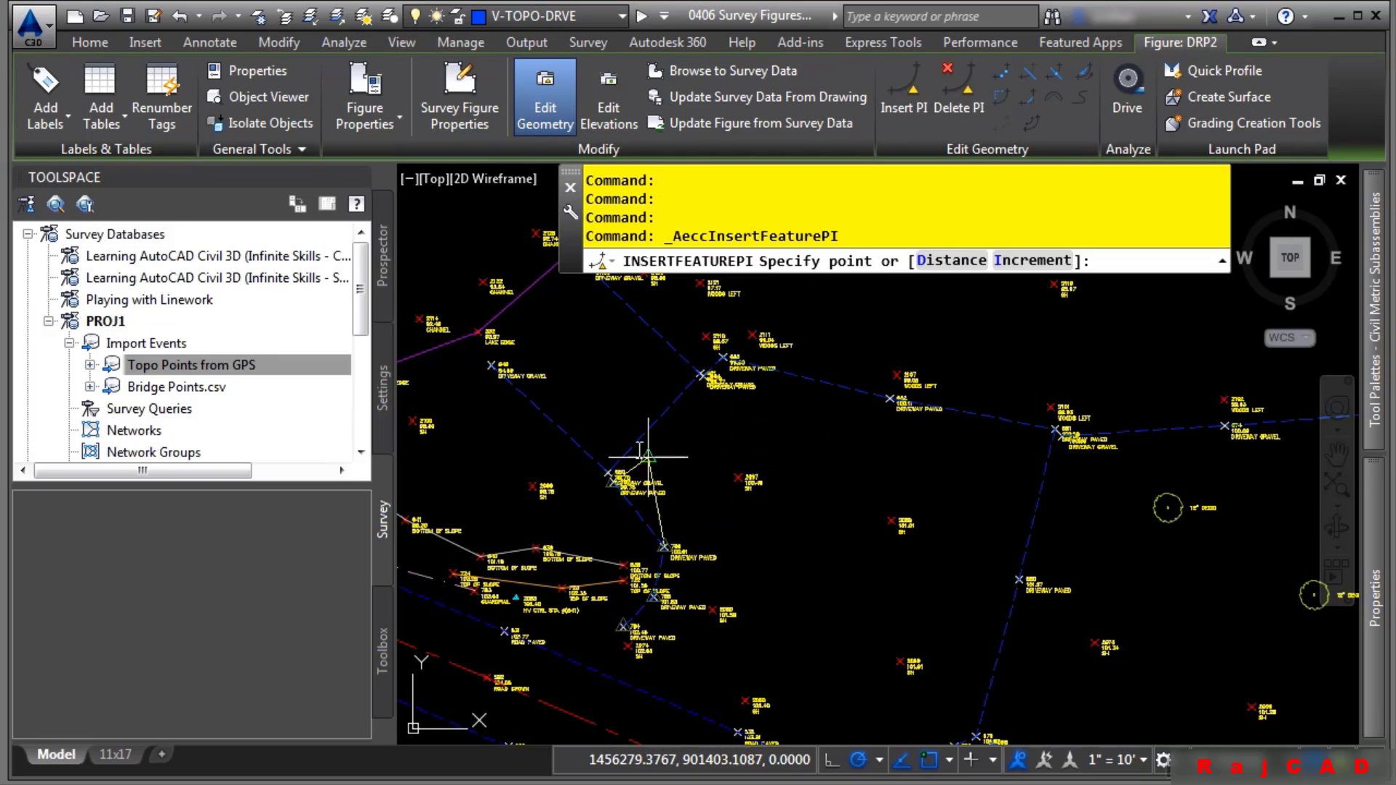
middle_click_drag(622, 494, 670, 394)
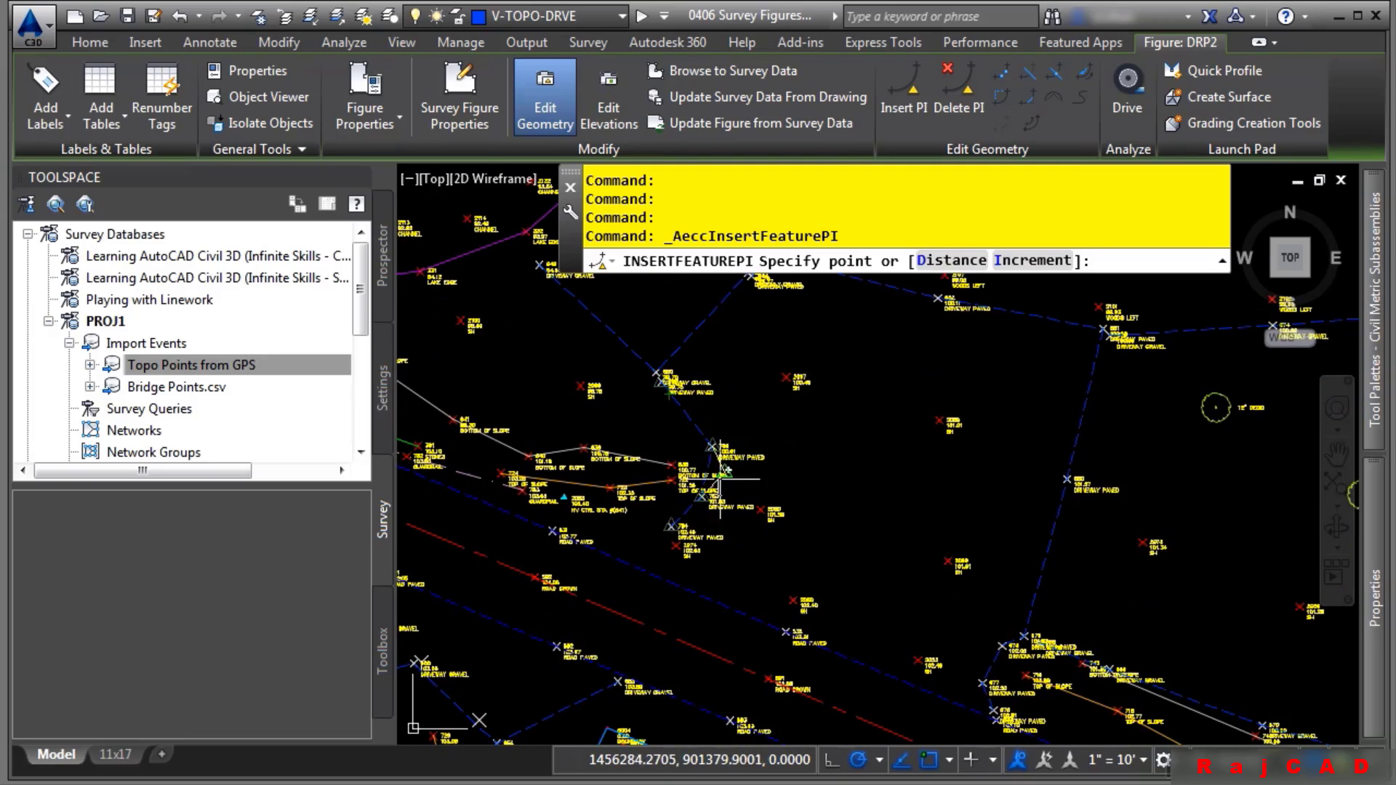
scroll(720, 381, "up", 4)
mouse_move(719, 382)
middle_mouse_down()
mouse_move(715, 524)
mouse_move(686, 635)
middle_mouse_up()
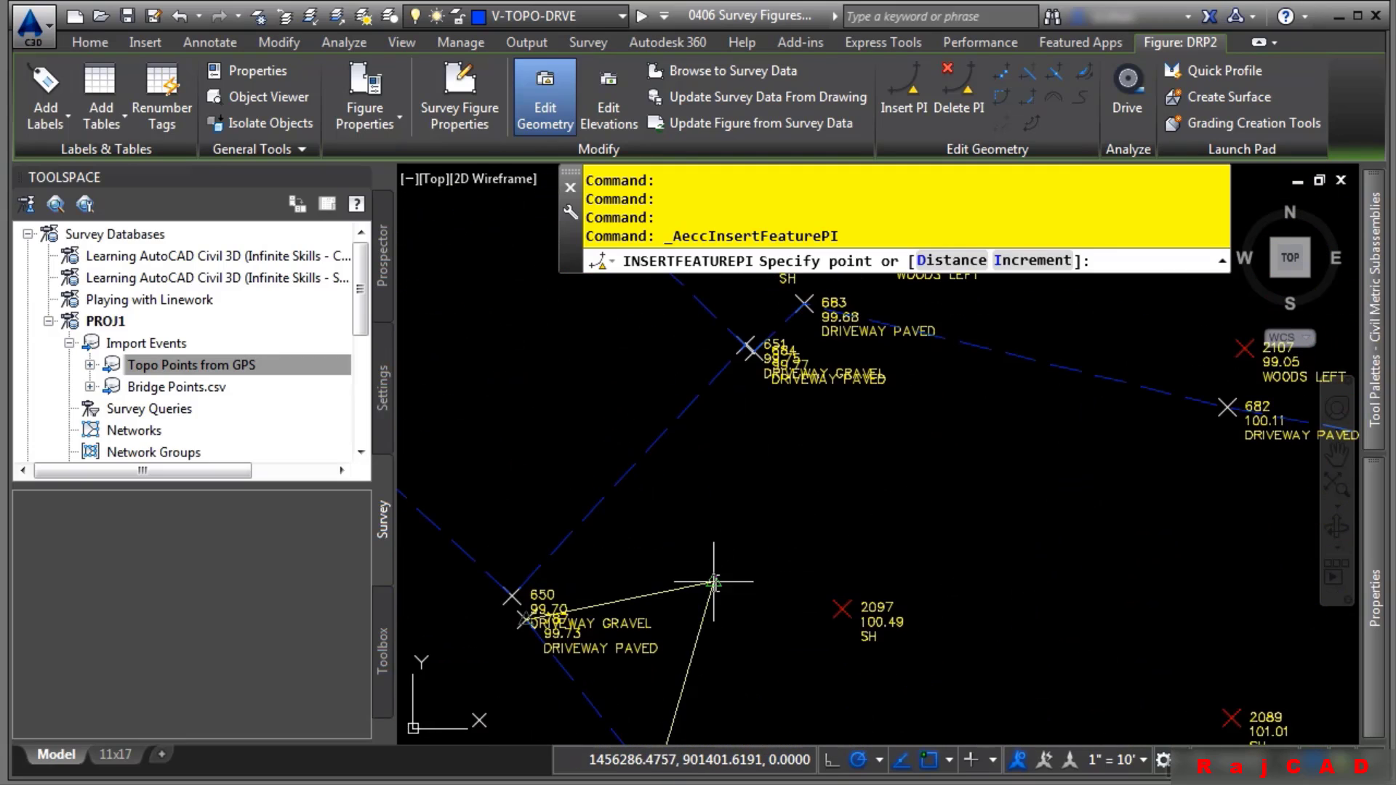
left_click(524, 621)
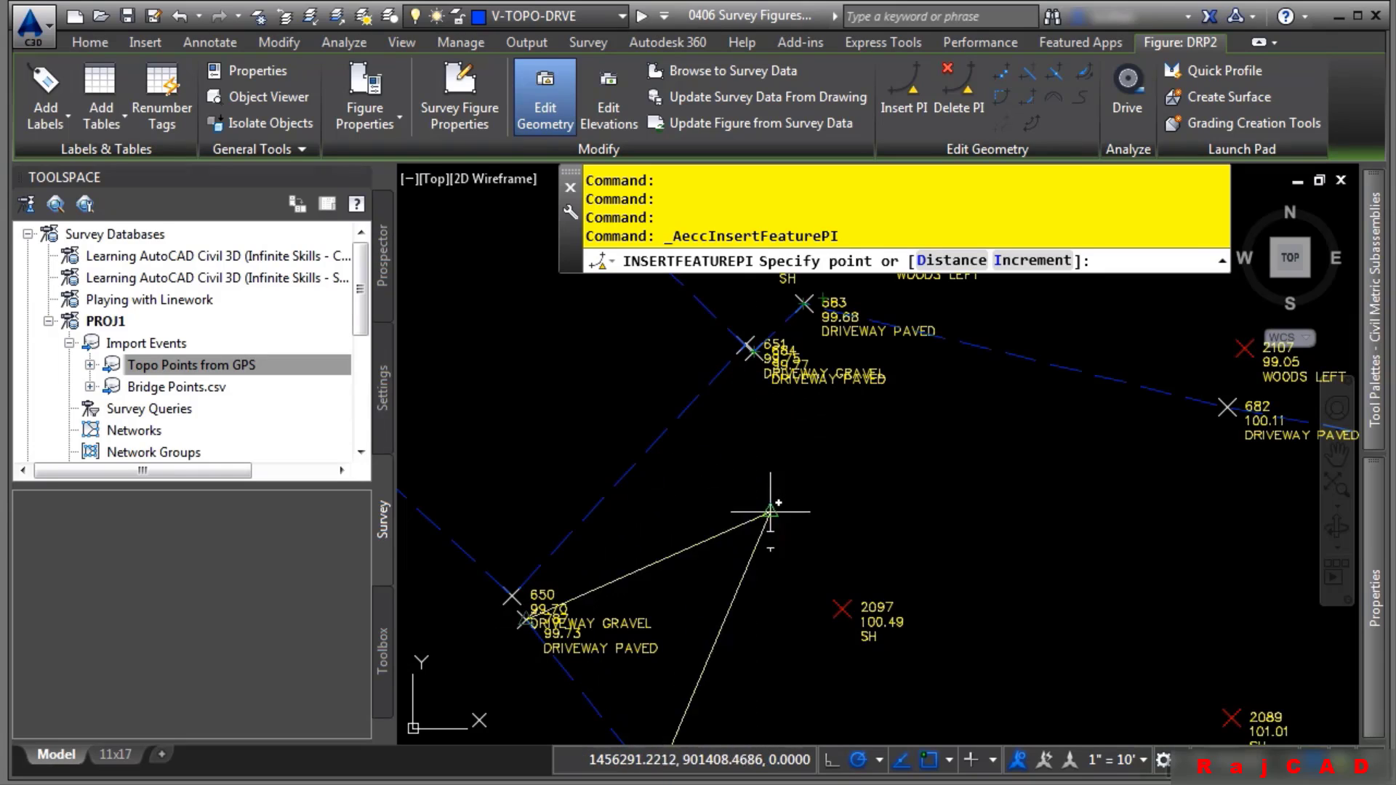
middle_click_drag(627, 567, 654, 489)
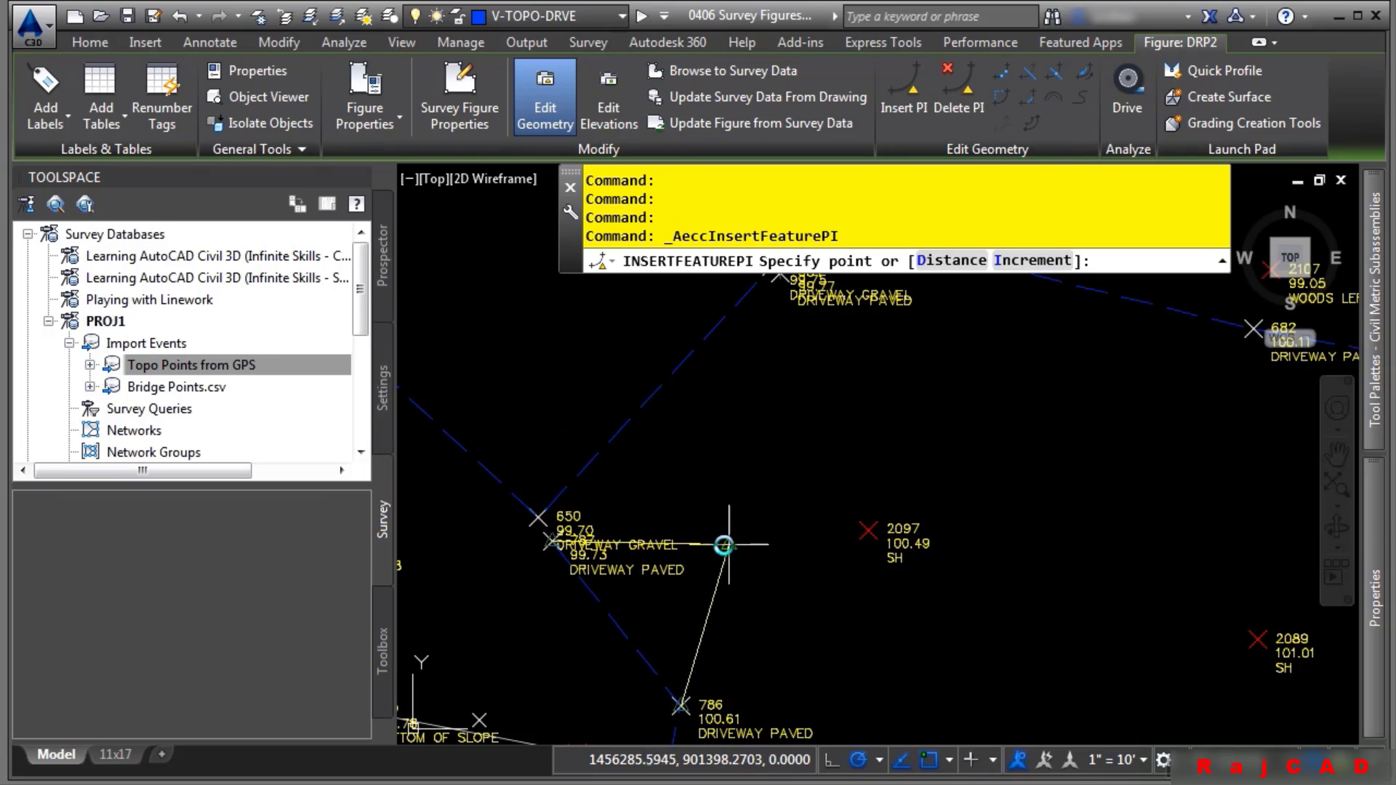
left_click(737, 533)
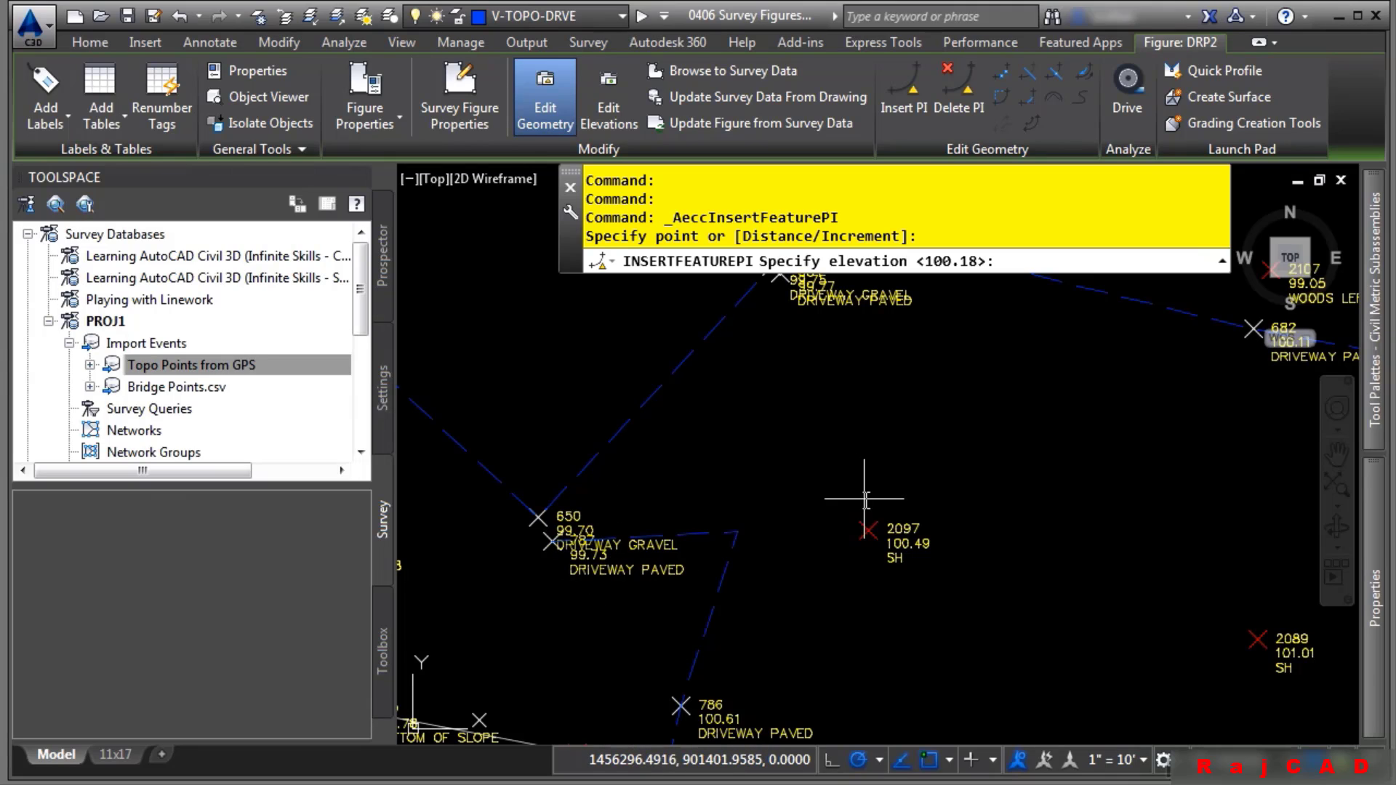
key("Return")
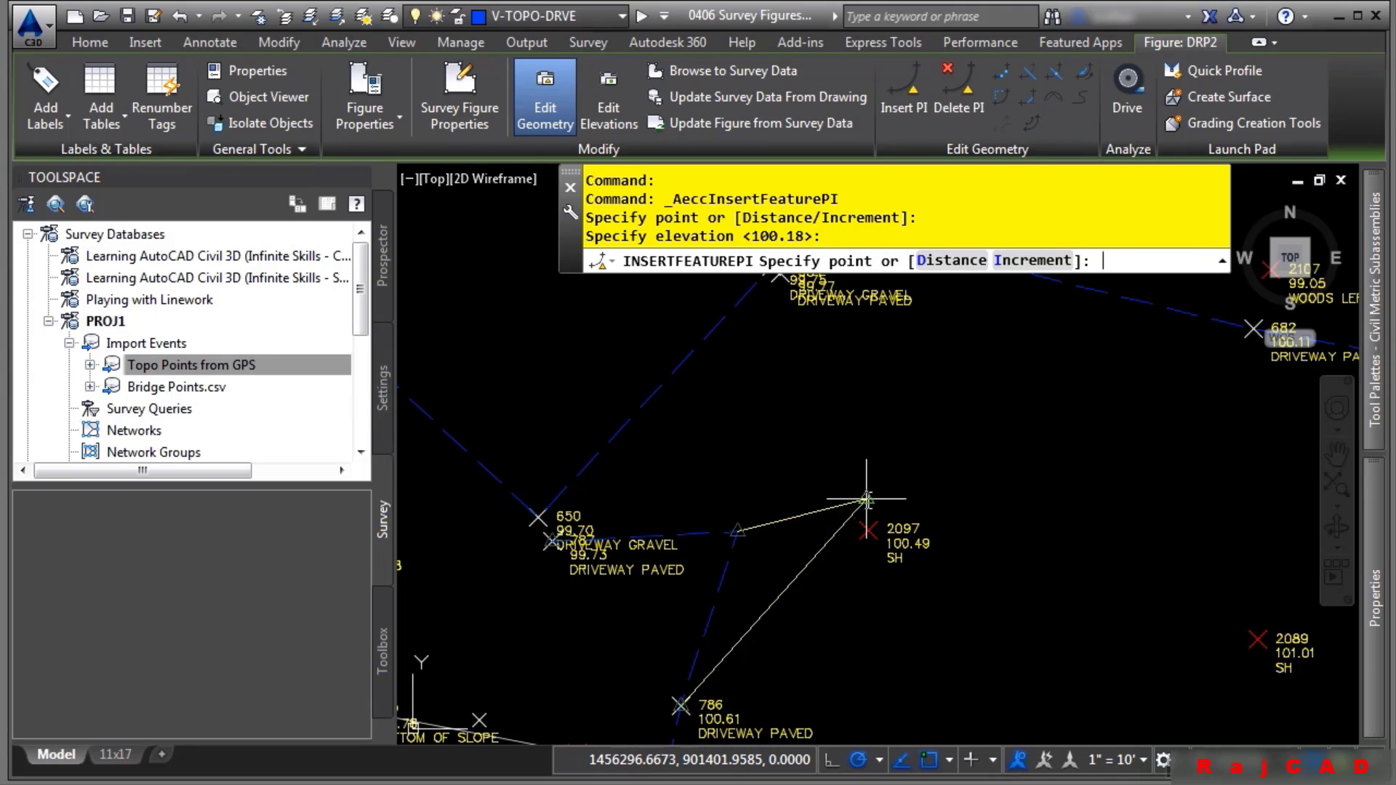
key("Escape")
key("Escape")
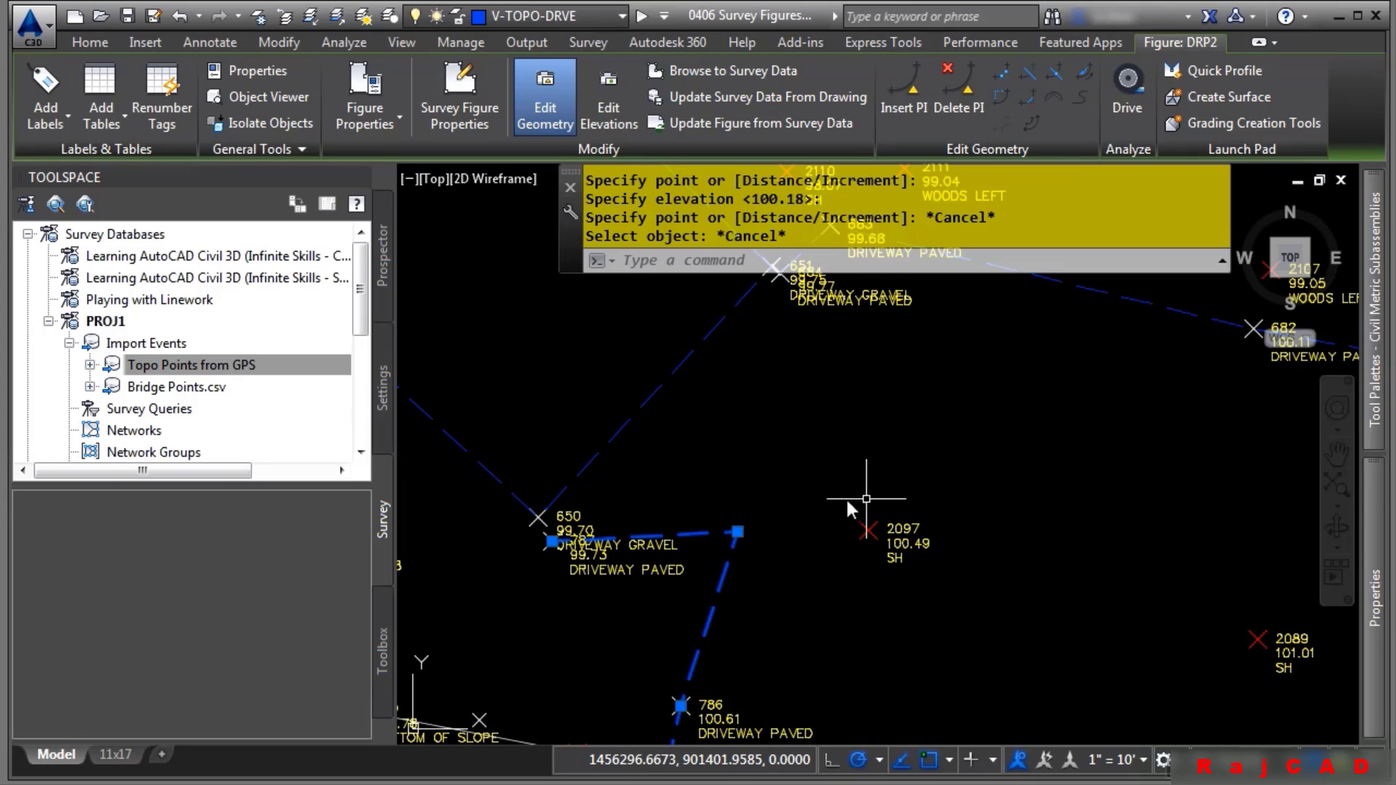
key("Escape")
Stretch DRP2's vertex grips onto the nodes of survey points 651 and 650
left_click(669, 513)
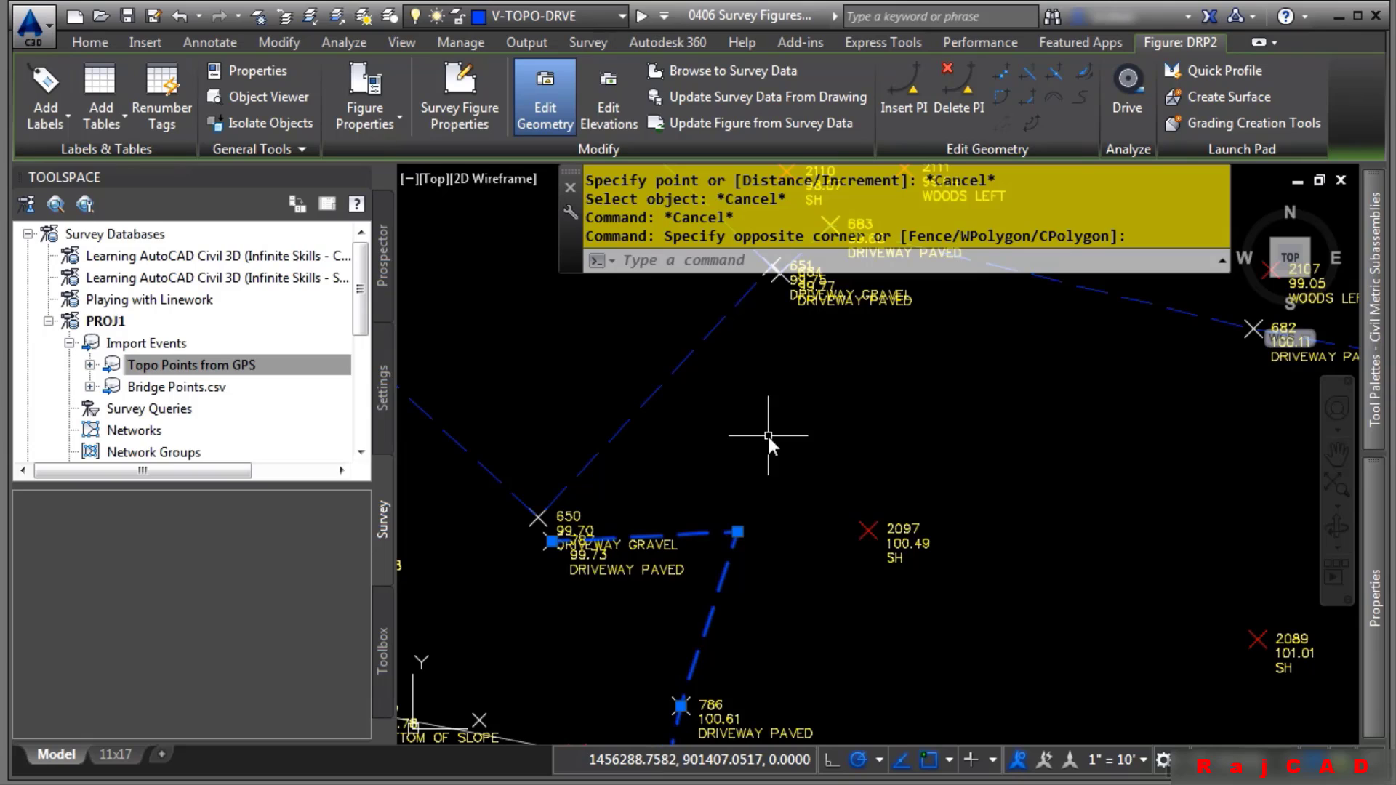
left_click(554, 543)
scroll(749, 458, "up", 4)
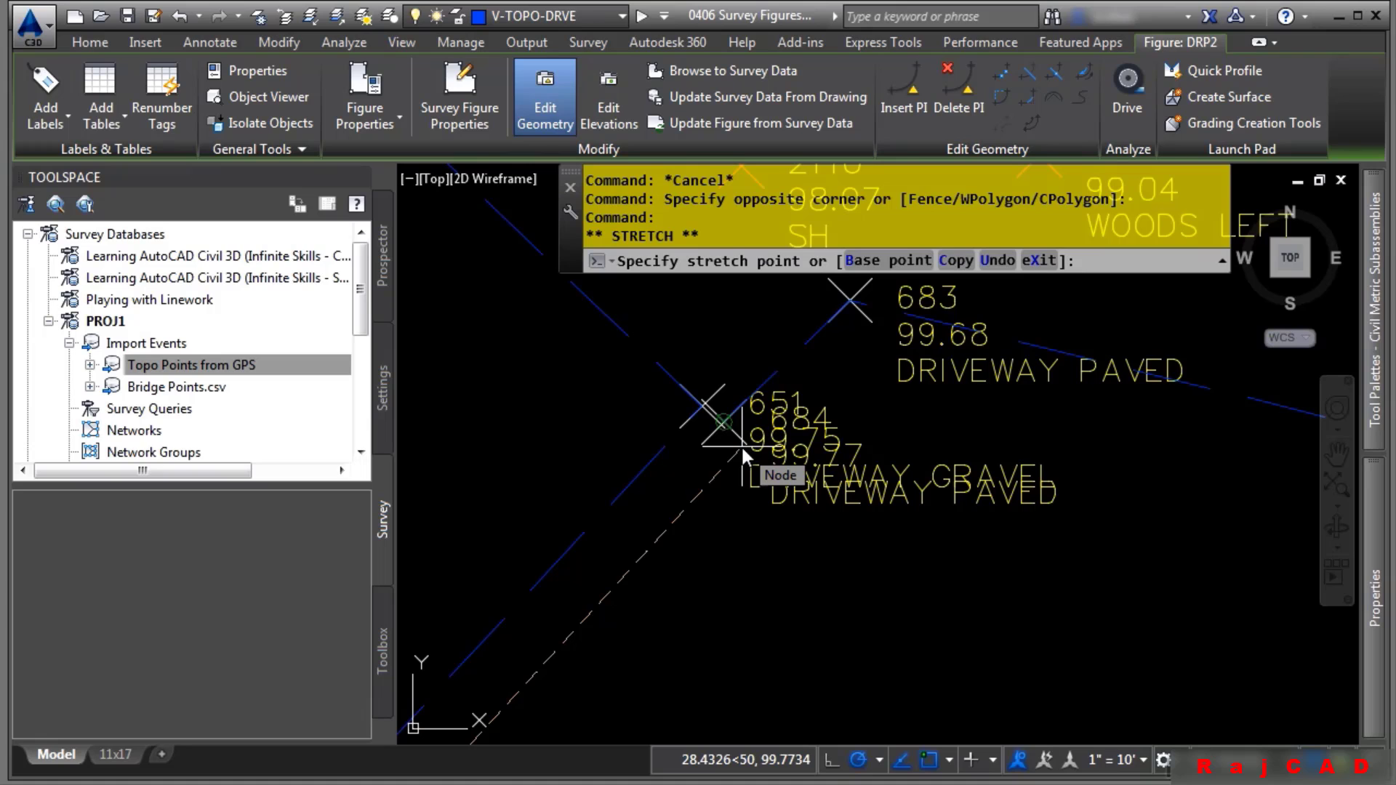
left_click(742, 449)
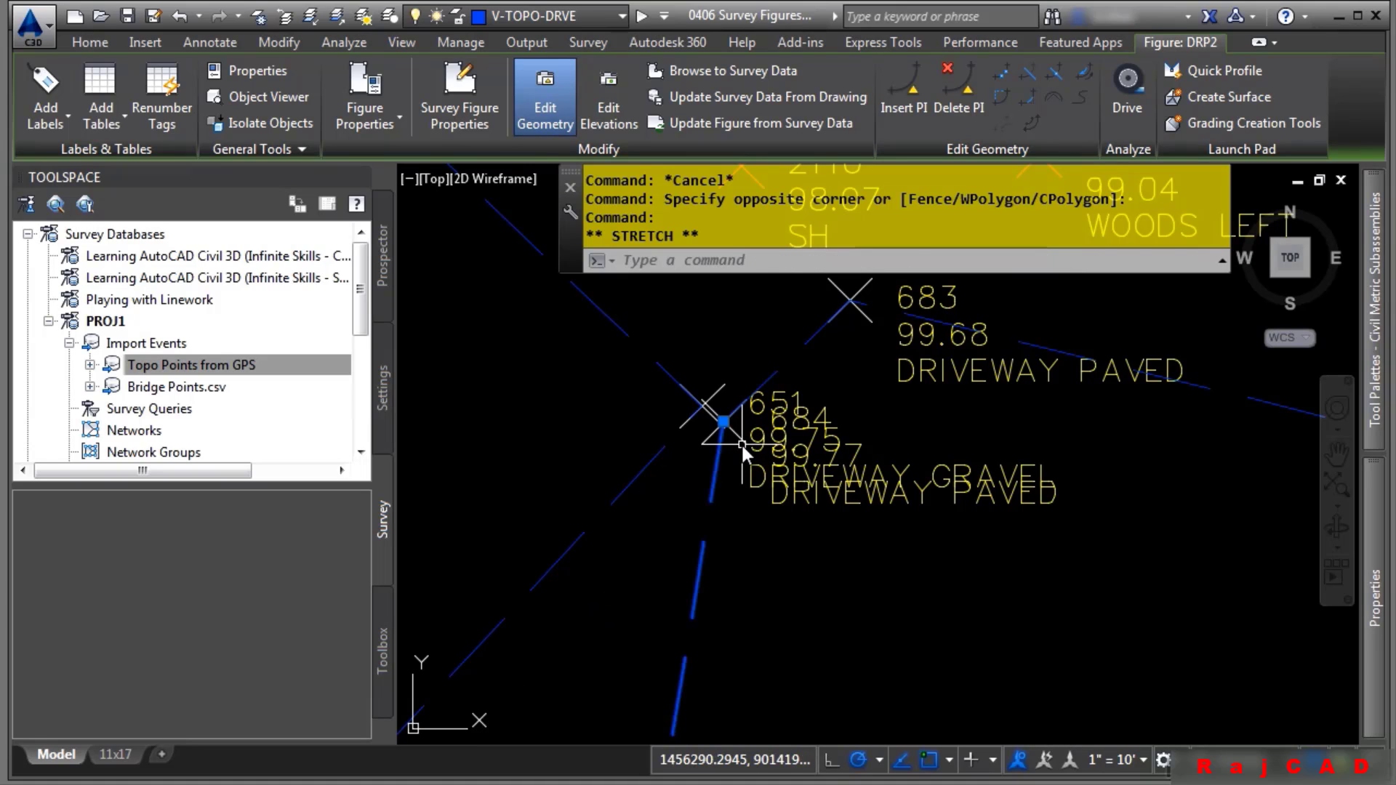
scroll(863, 555, "down", 4)
scroll(862, 553, "down", 5)
scroll(869, 450, "up", 6)
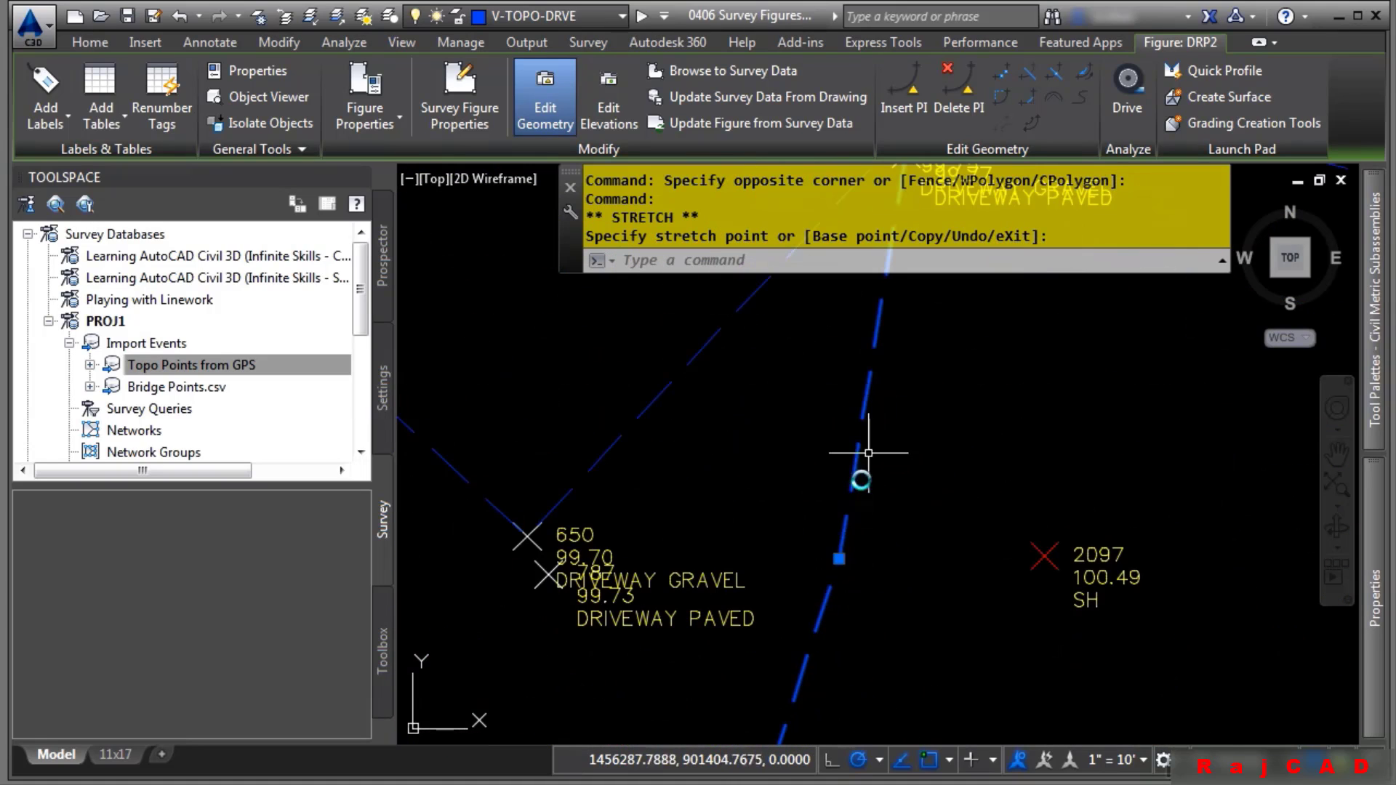
left_click(837, 558)
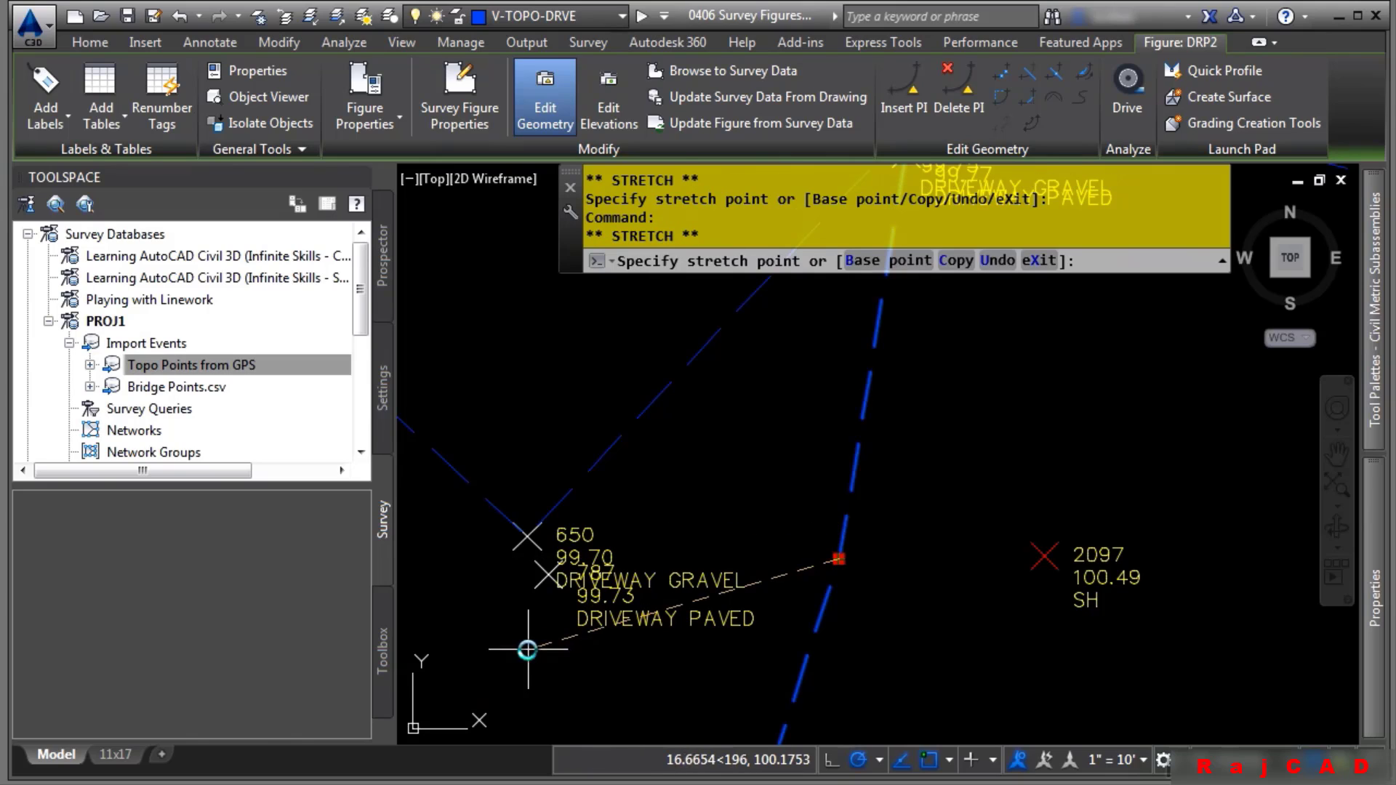
left_click(546, 597)
scroll(932, 521, "down", 5)
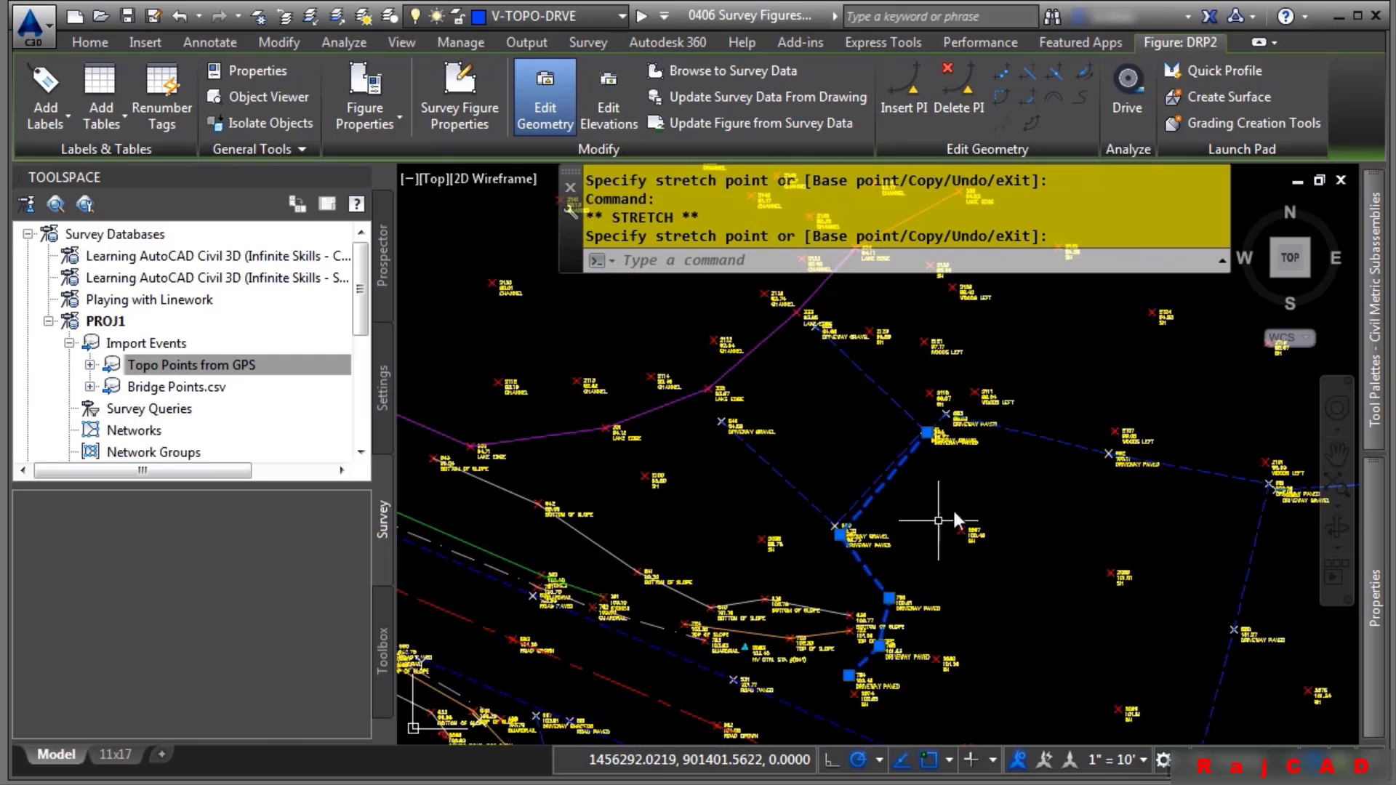
scroll(837, 521, "up", 5)
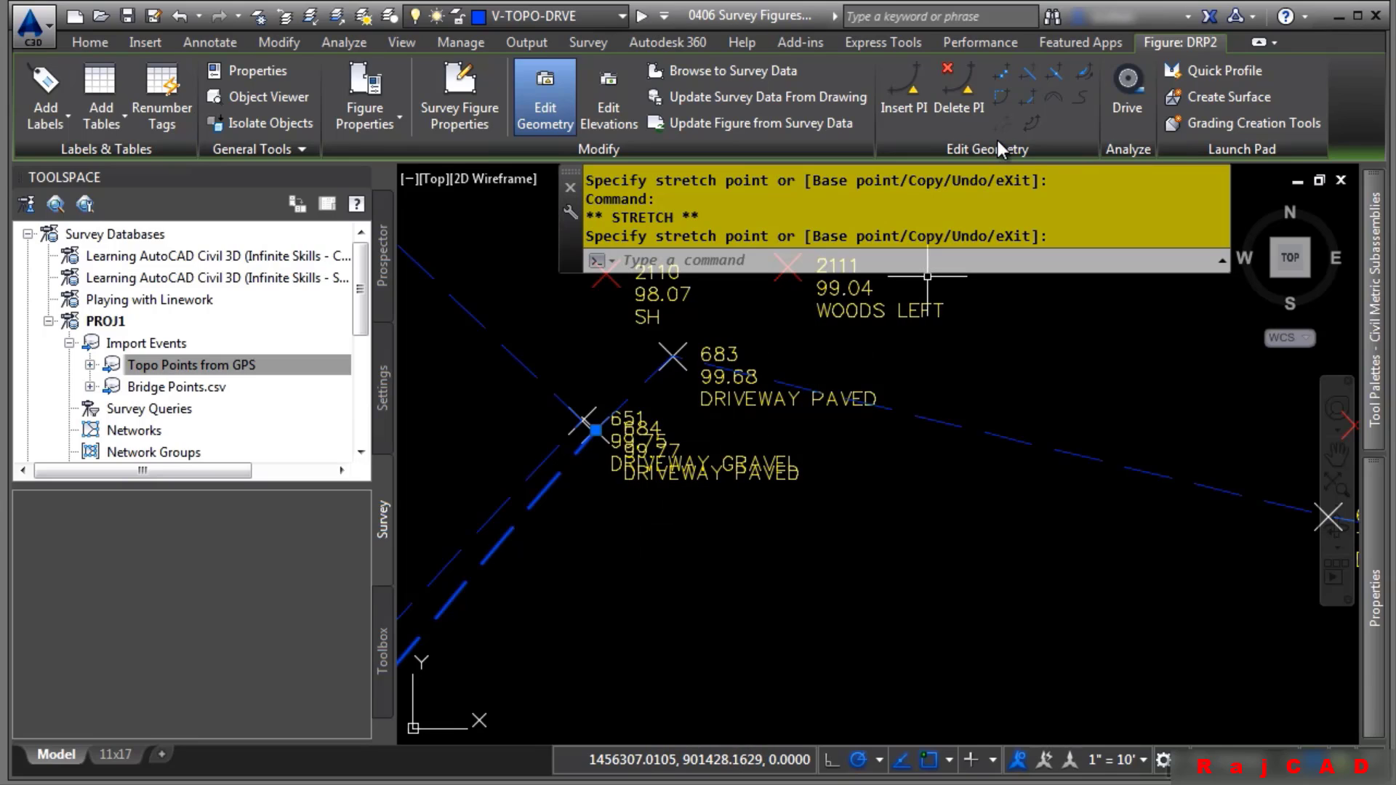
Join the driveway figure through point 683 onto DRP2, then reselect the combined DRP2 figure
left_click(1055, 71)
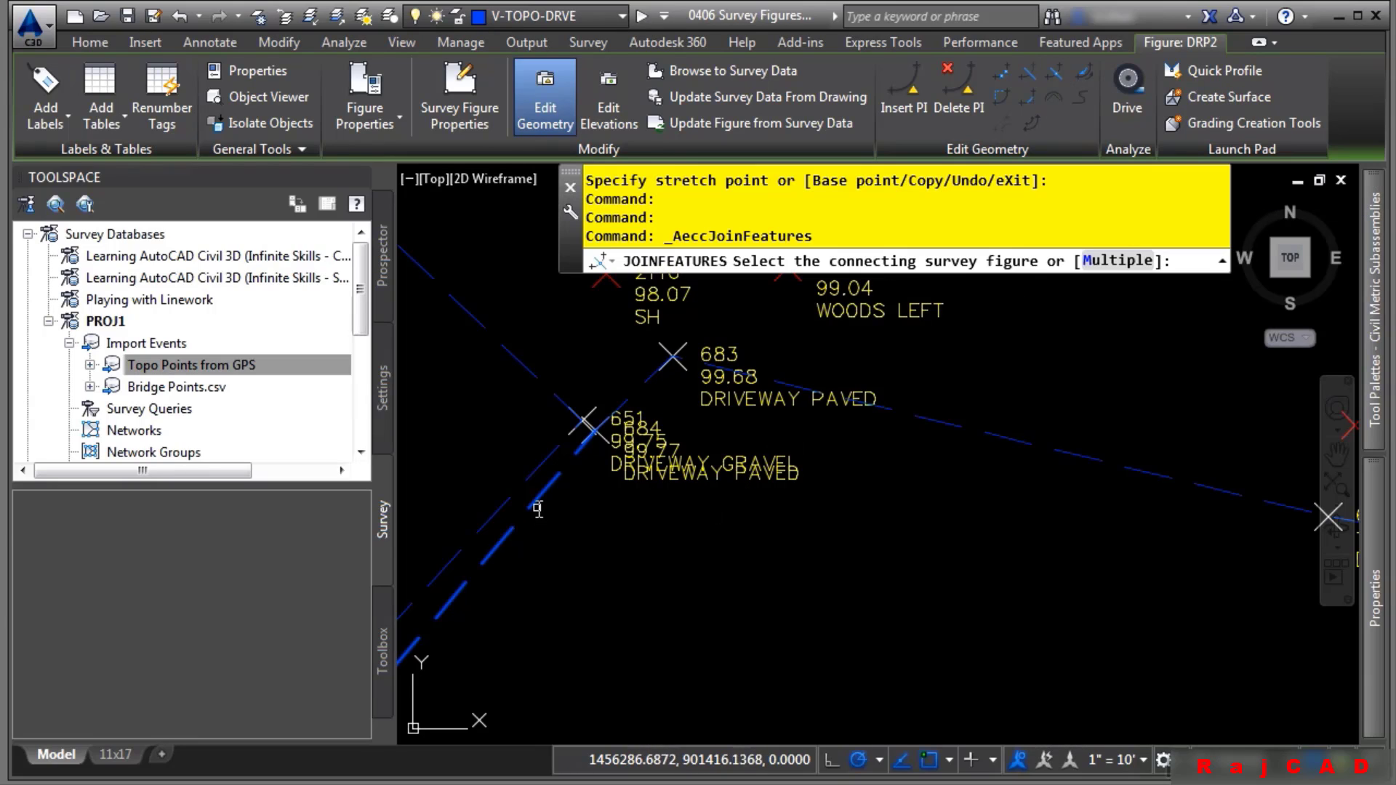
left_click(942, 424)
key("Return")
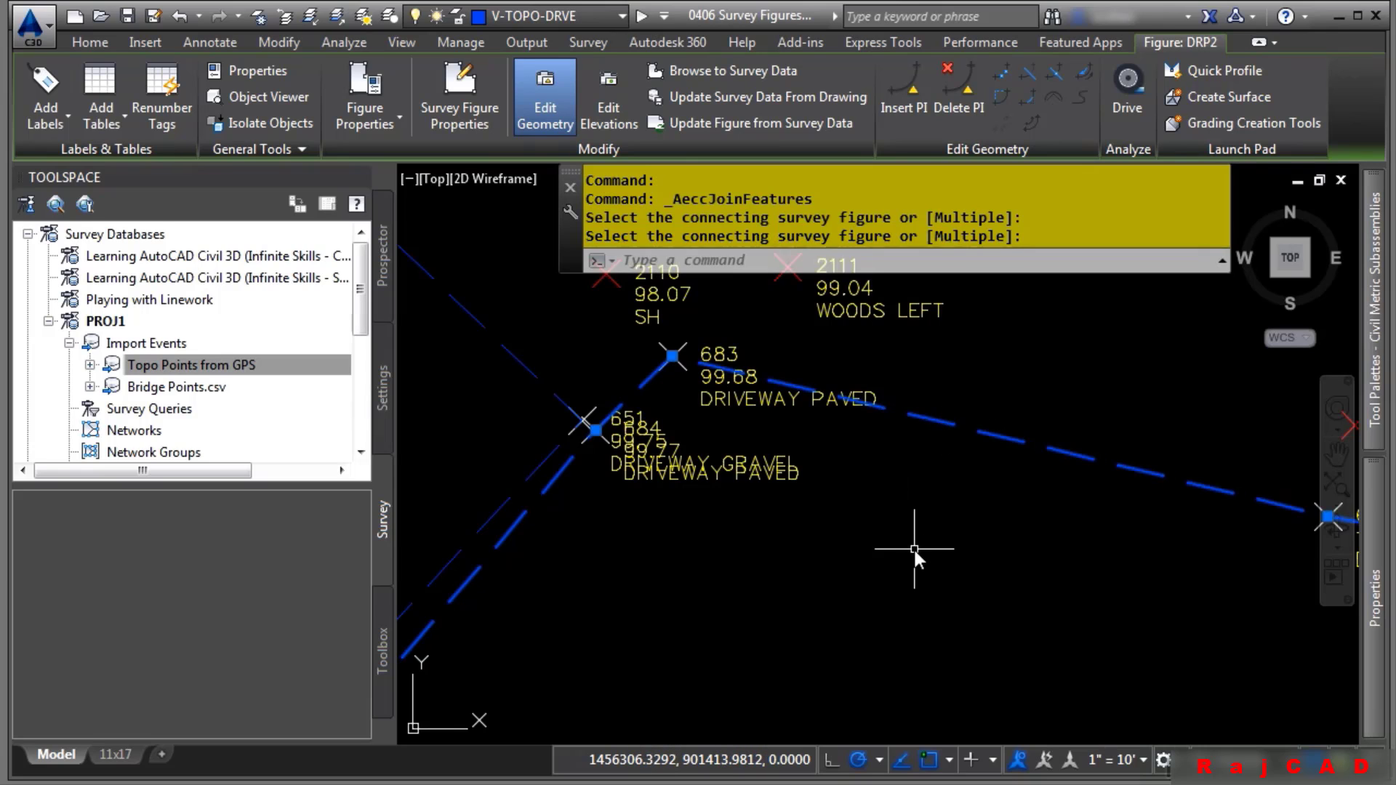
scroll(913, 547, "down", 4)
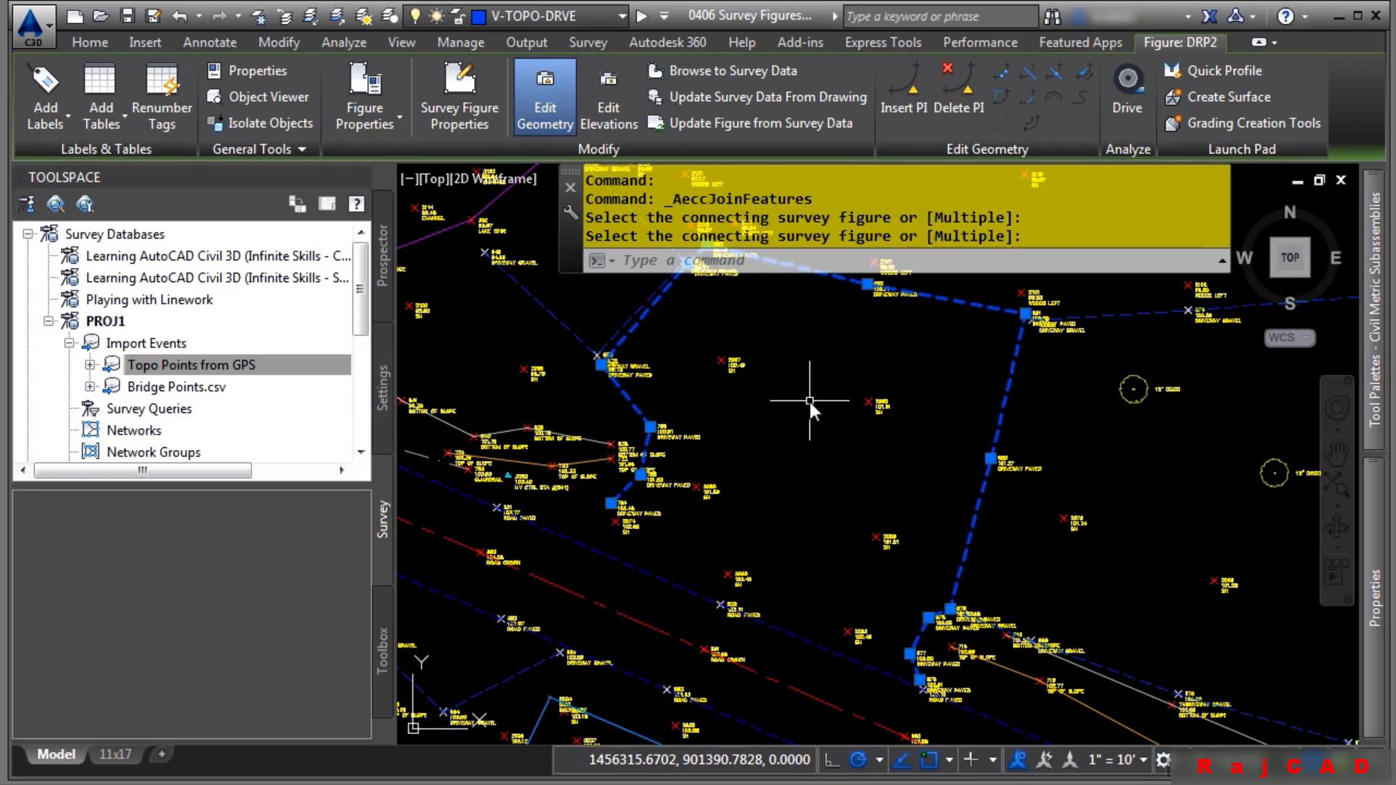
key("Escape")
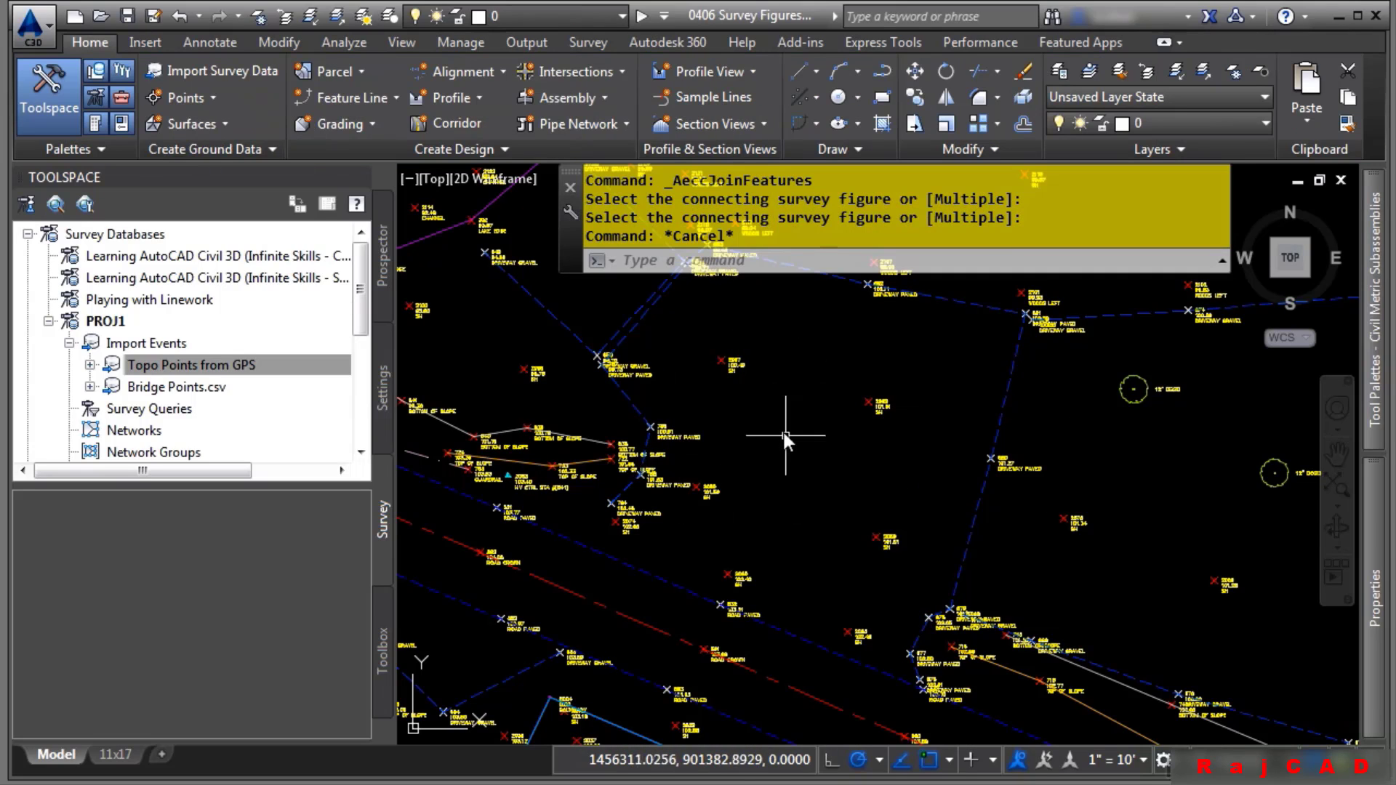
left_click(636, 403)
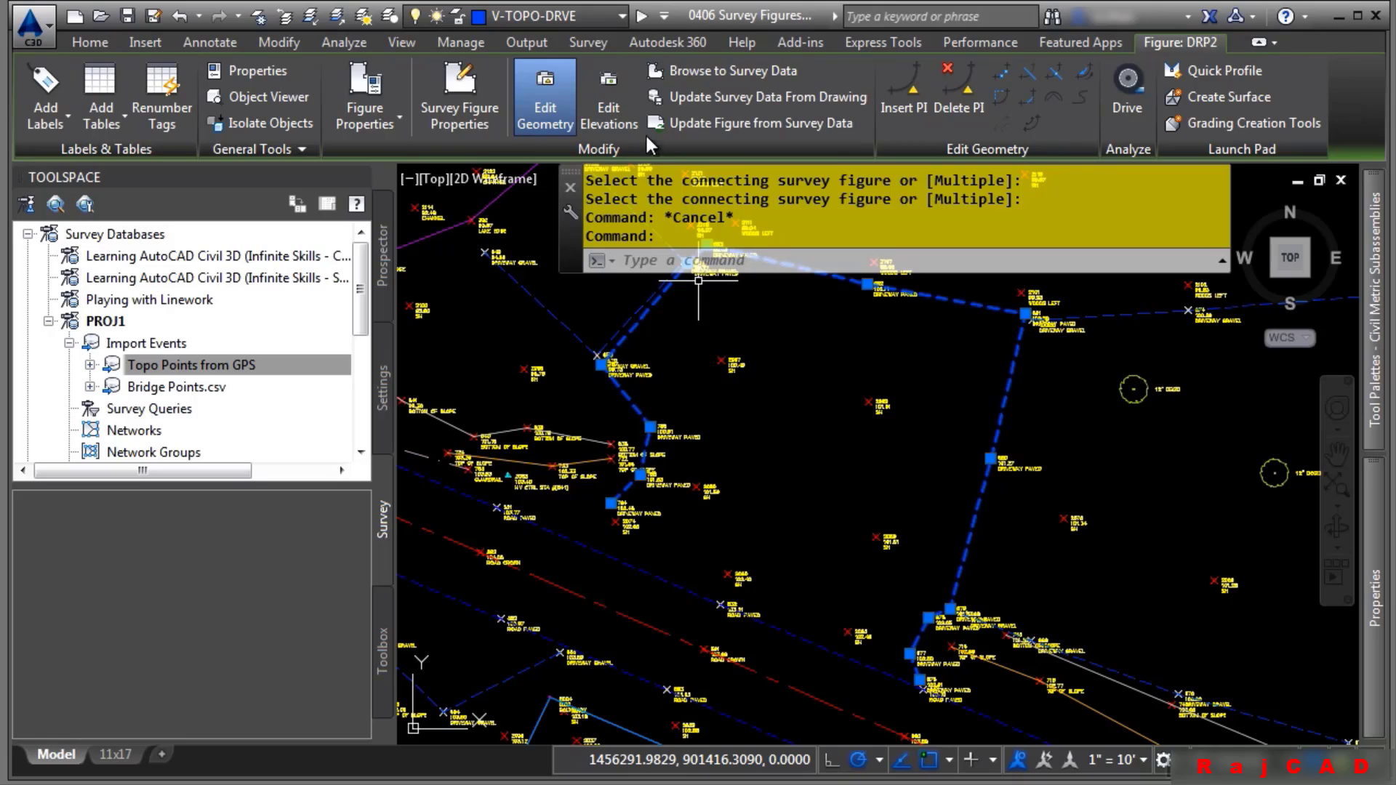
Bring up DRP2 in the survey Figures Editor and scroll the Survey tree to PROJ1's Figures
left_click(723, 68)
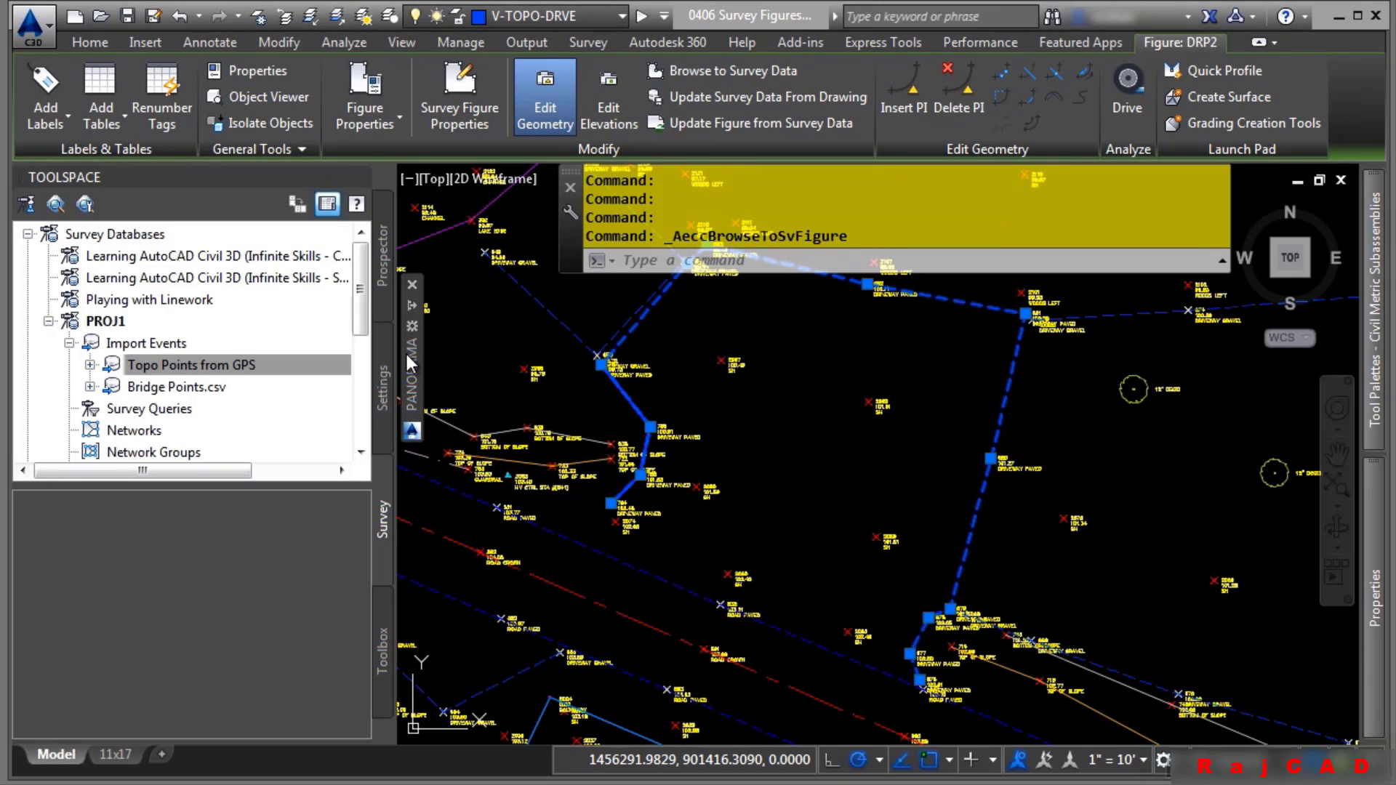
mouse_move(404, 350)
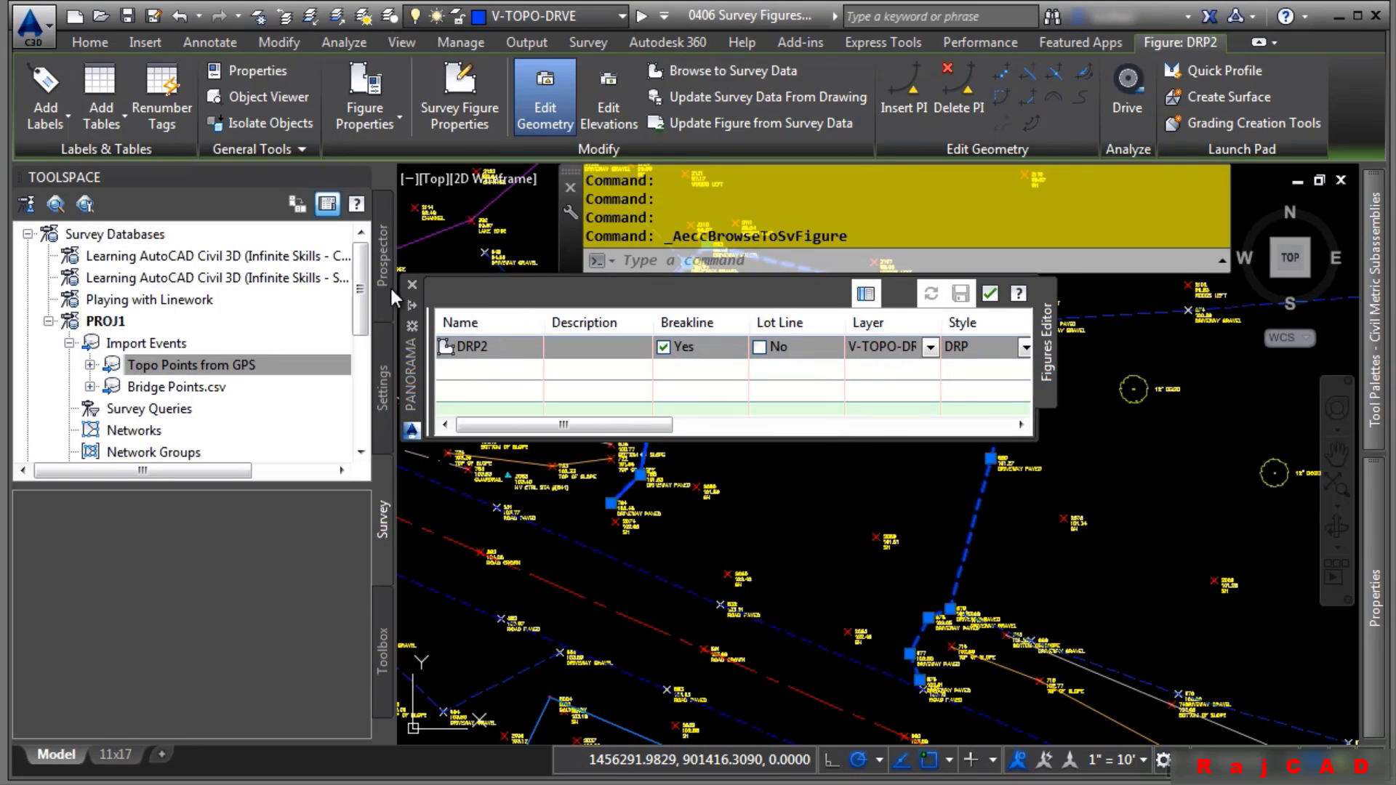
left_click_drag(368, 289, 365, 354)
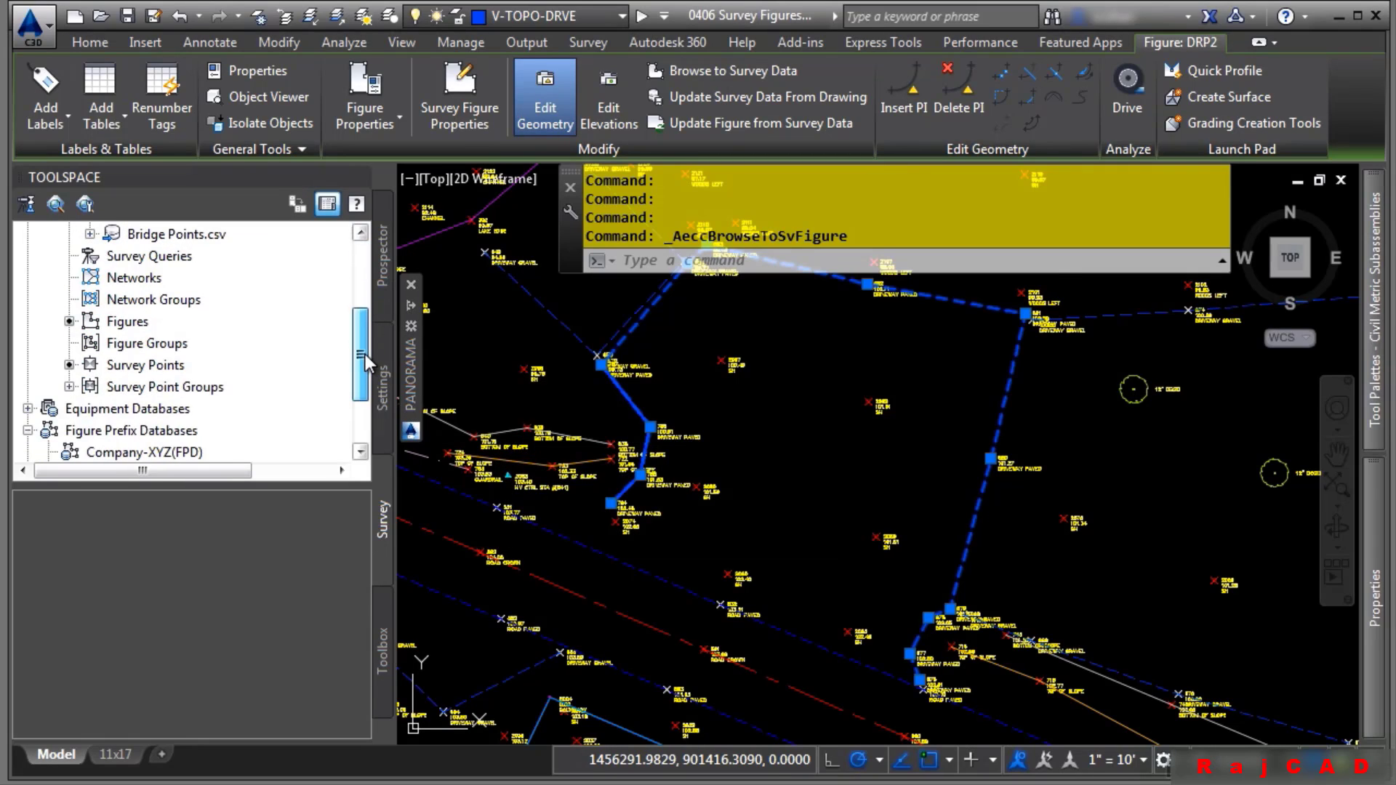
Delete the old DRP1 figure from the PROJ1 survey database and apply the change
left_click(109, 324)
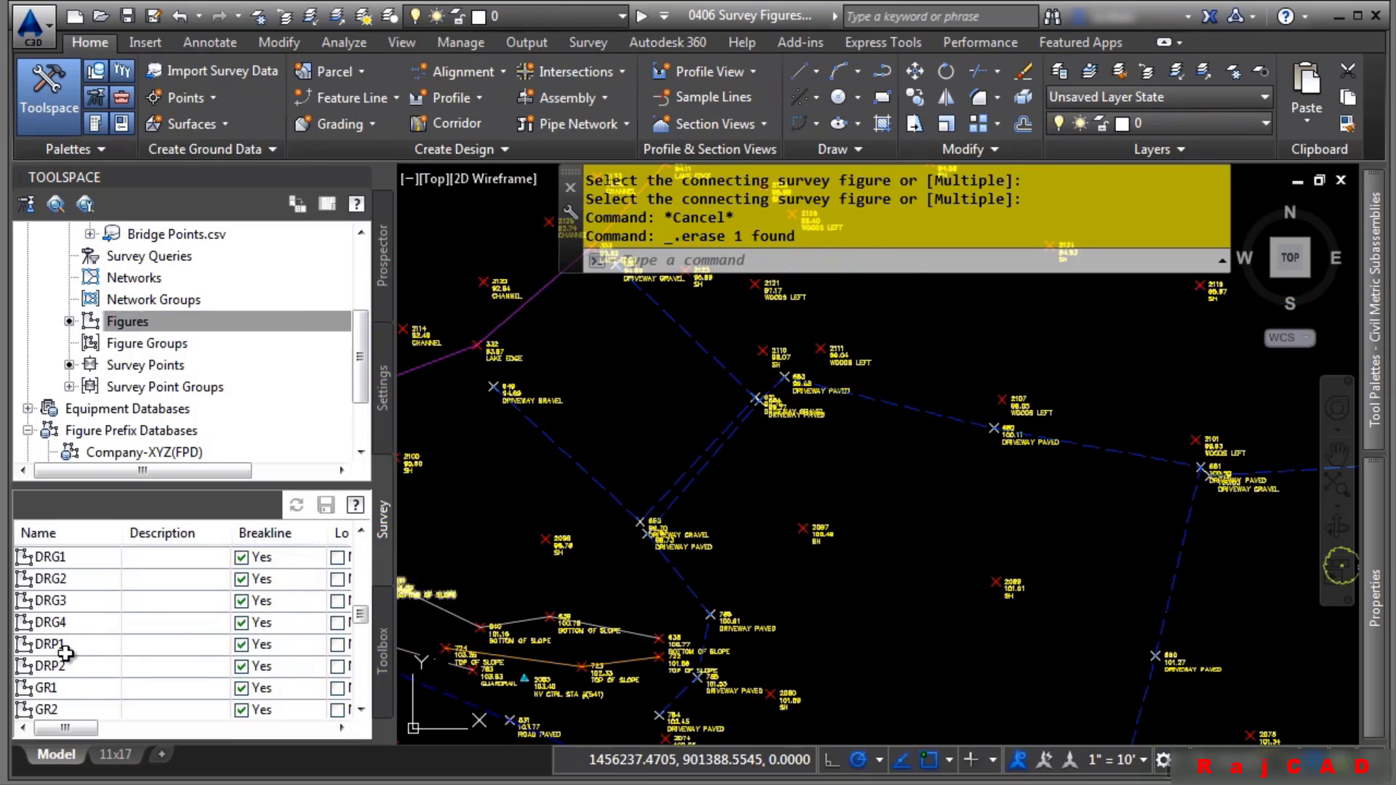
right_click(64, 647)
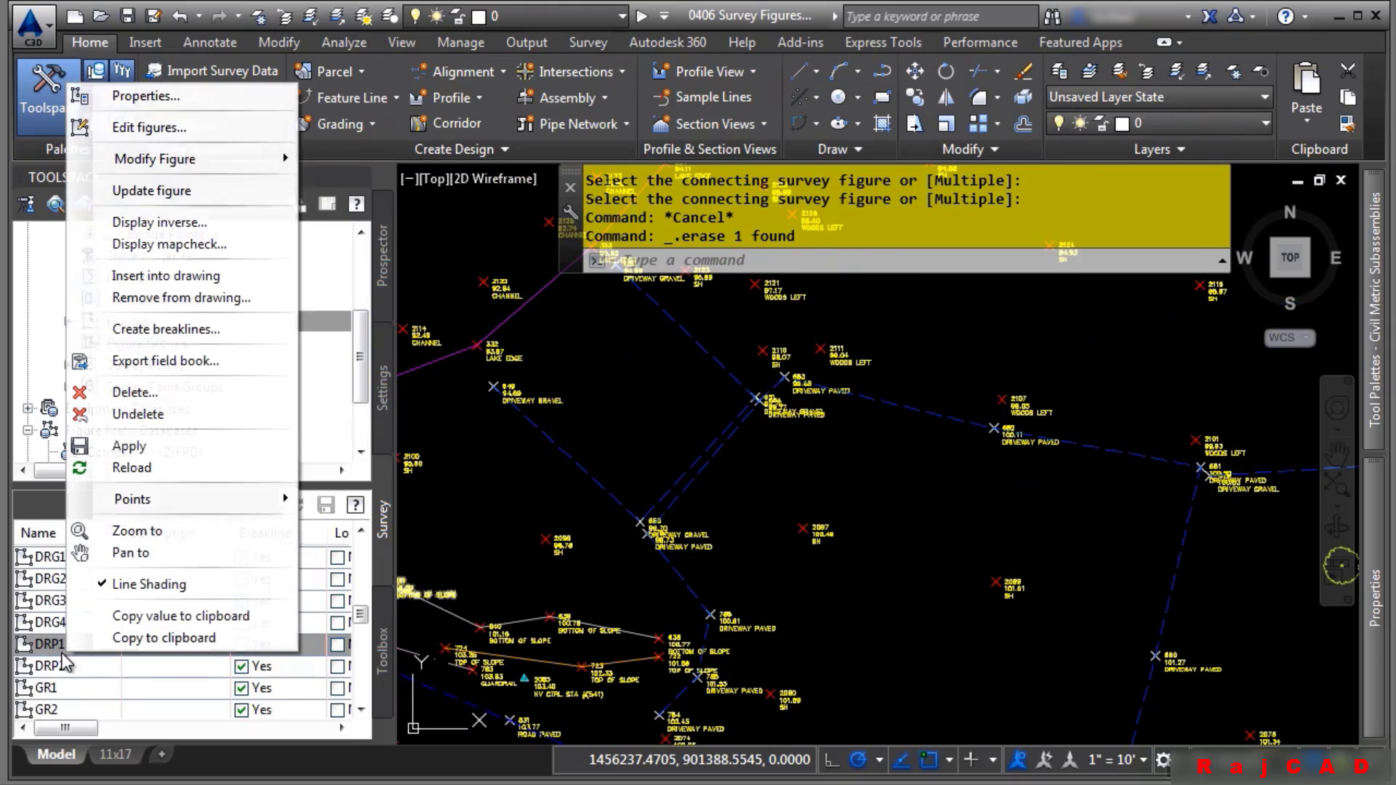
left_click(136, 393)
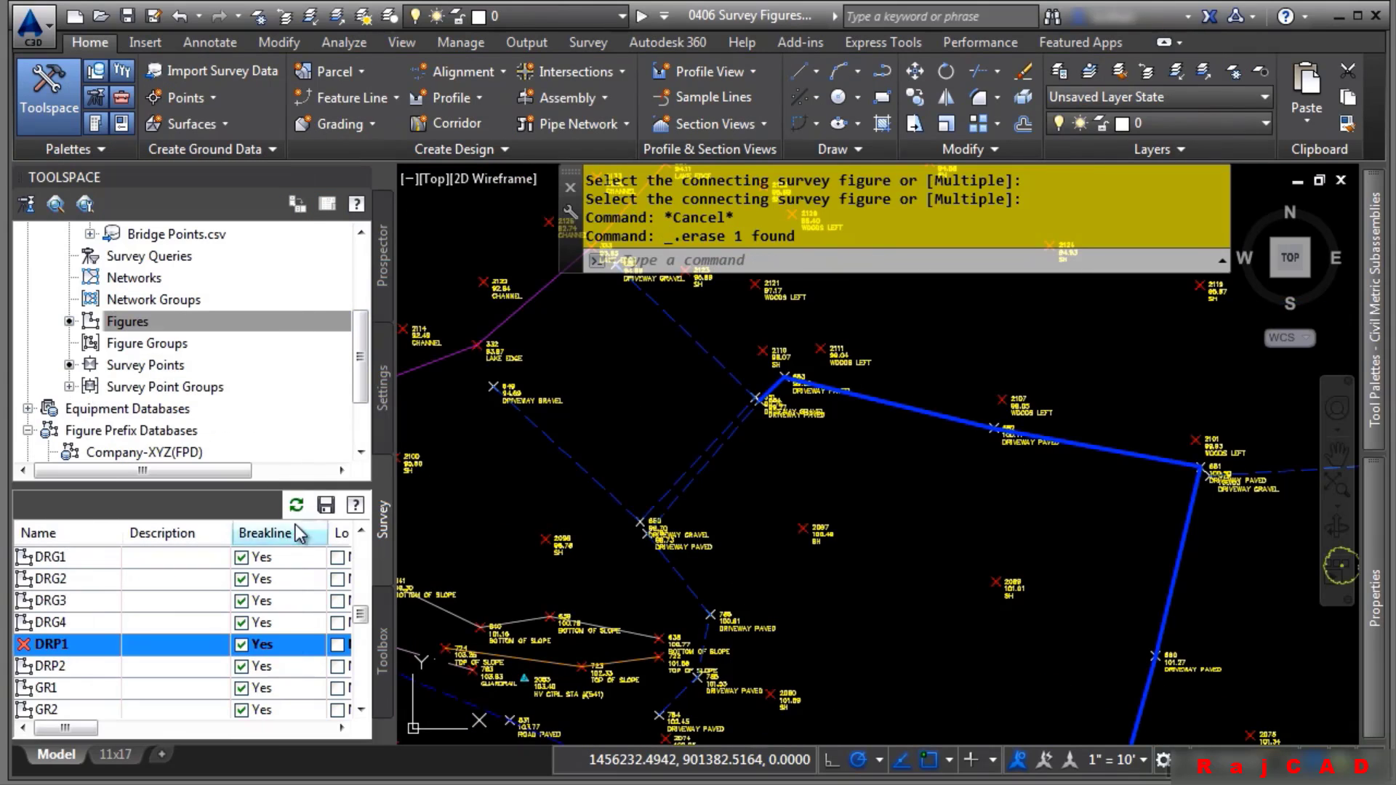
left_click(325, 506)
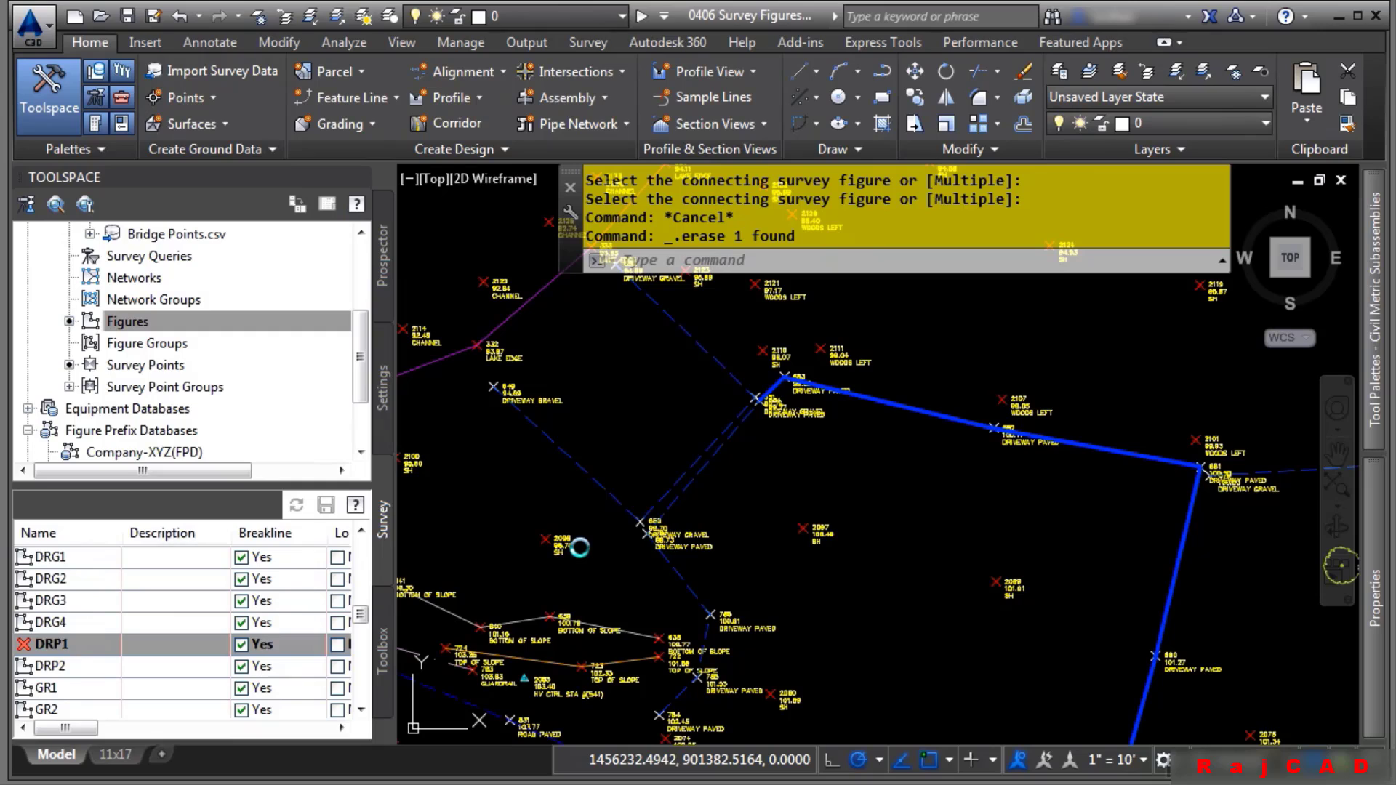
Find DRP2 in the figure list and select its driveway figure in the drawing
left_click(682, 562)
key("Escape")
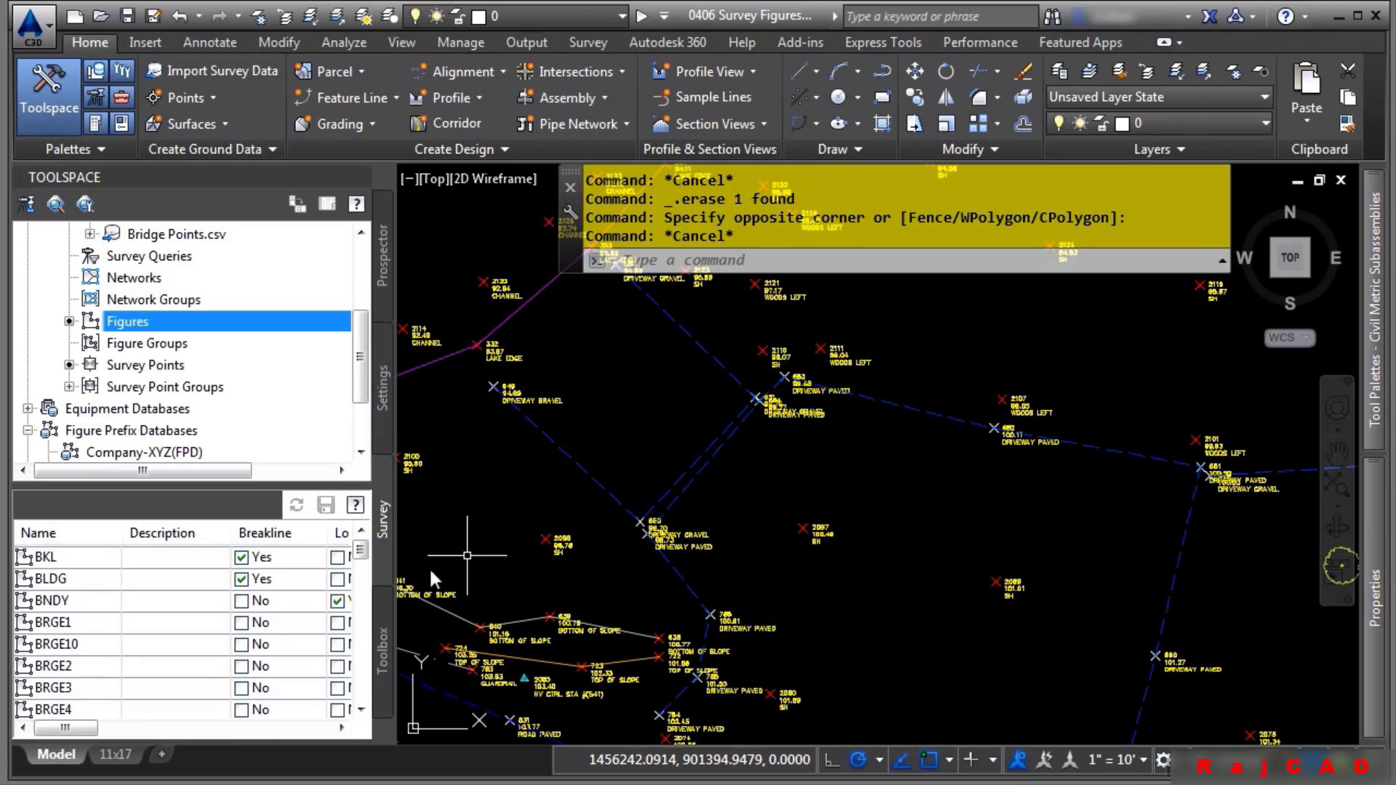
left_click(90, 670)
scroll(89, 670, "down", 3)
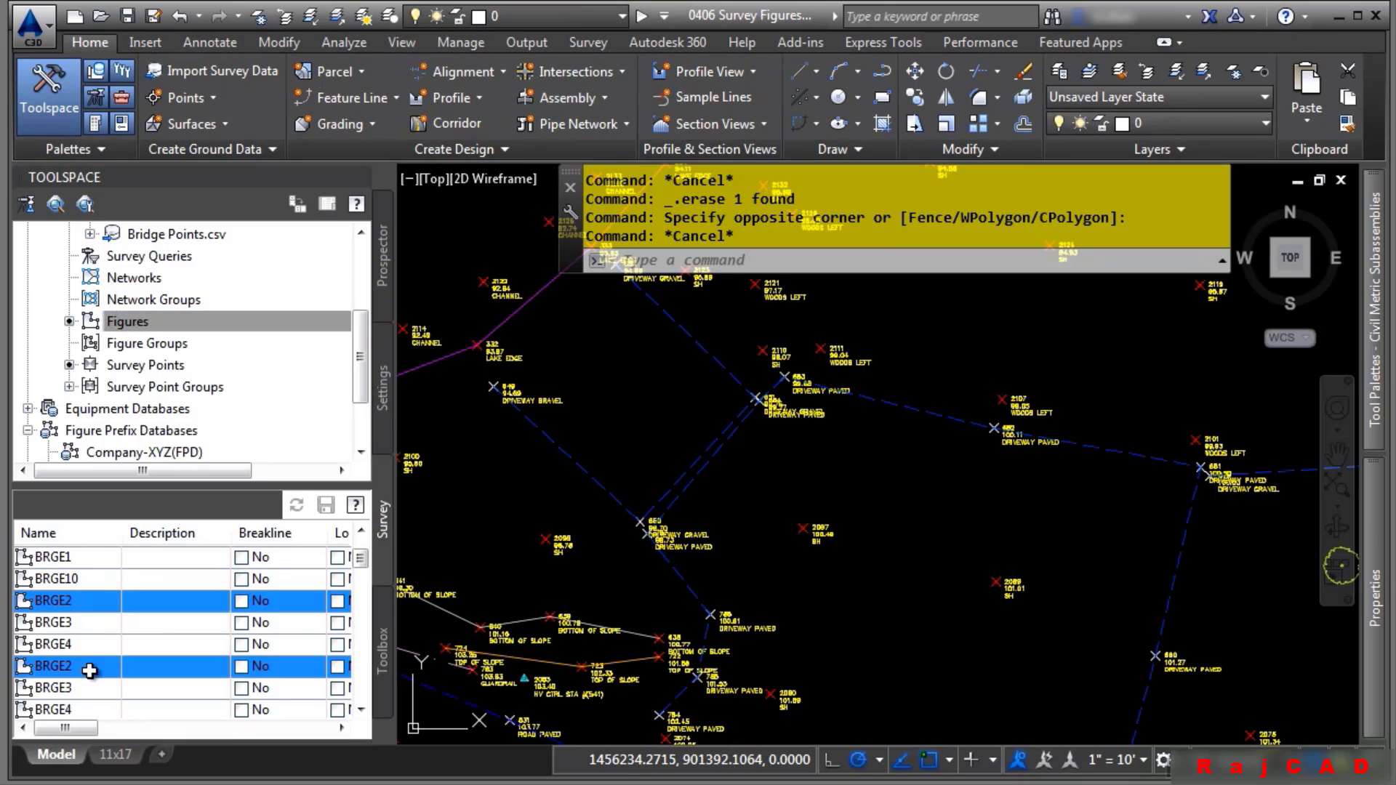
scroll(90, 670, "down", 4)
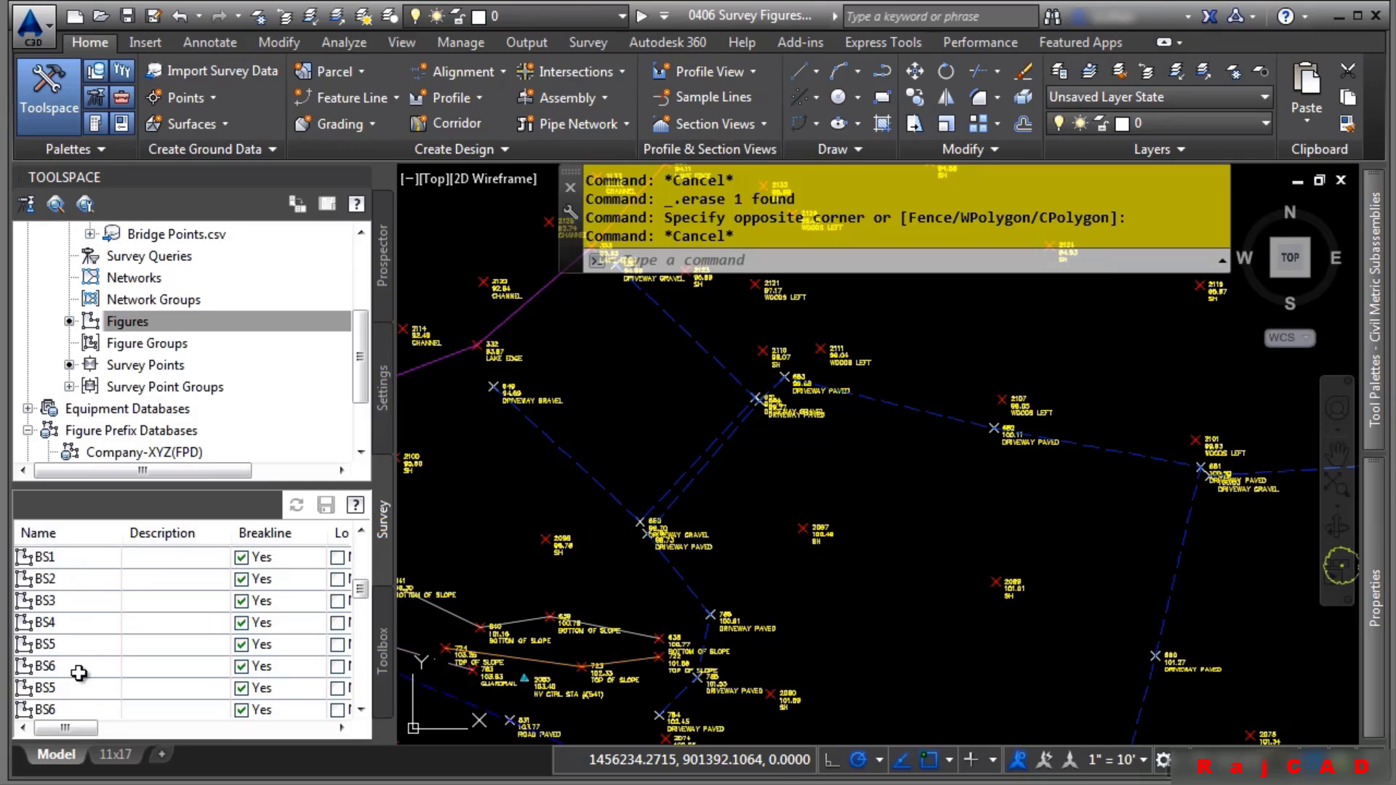
scroll(68, 677, "down", 5)
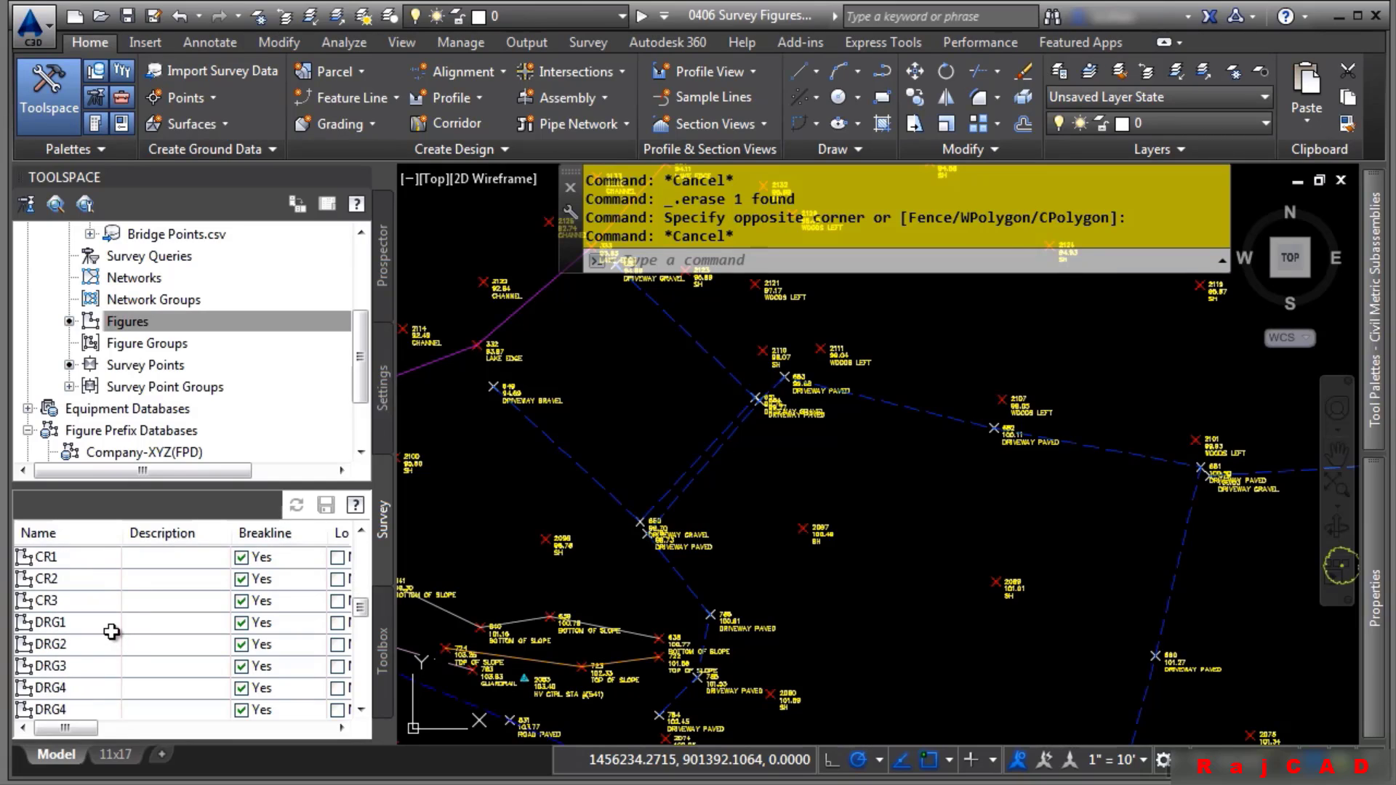
scroll(109, 629, "down", 1)
left_click(77, 622)
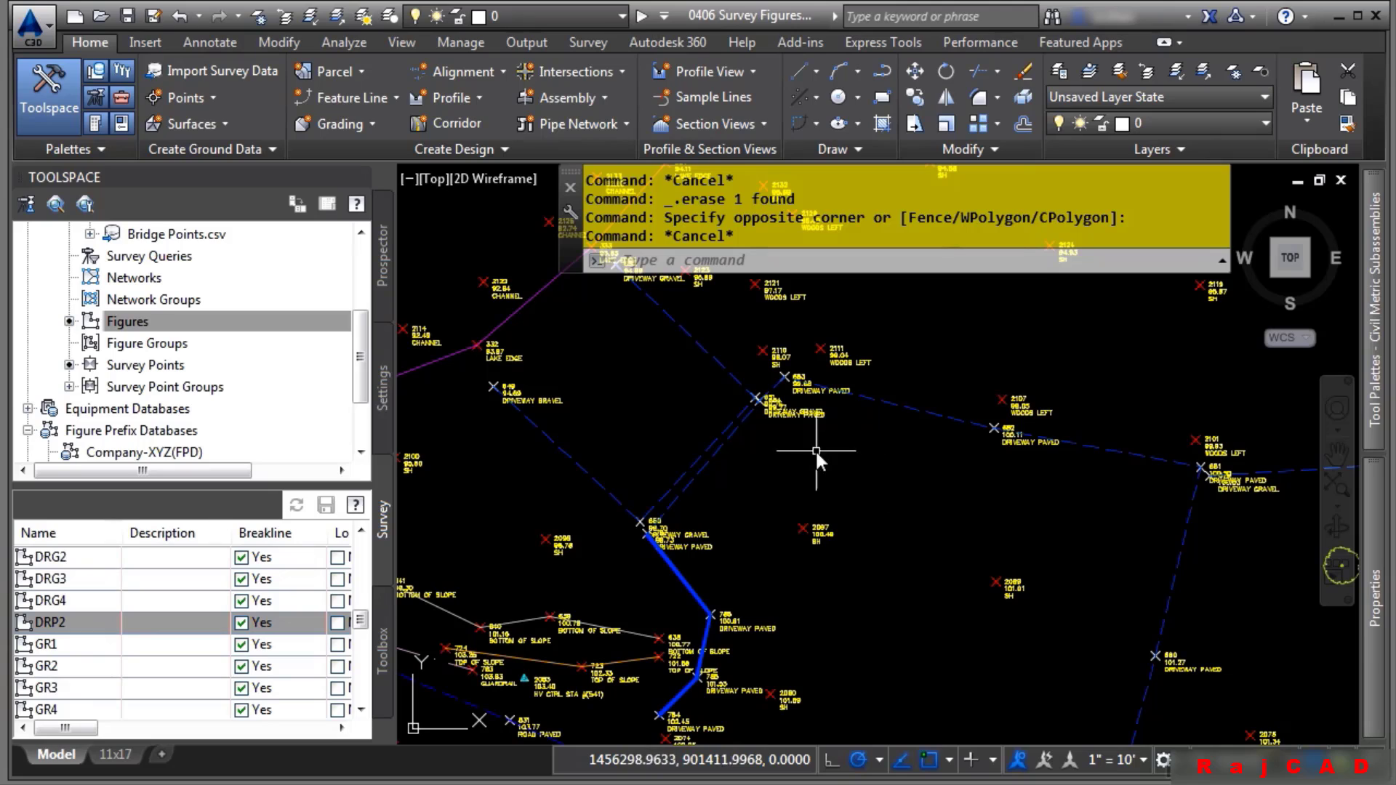
key("Escape")
key("Escape")
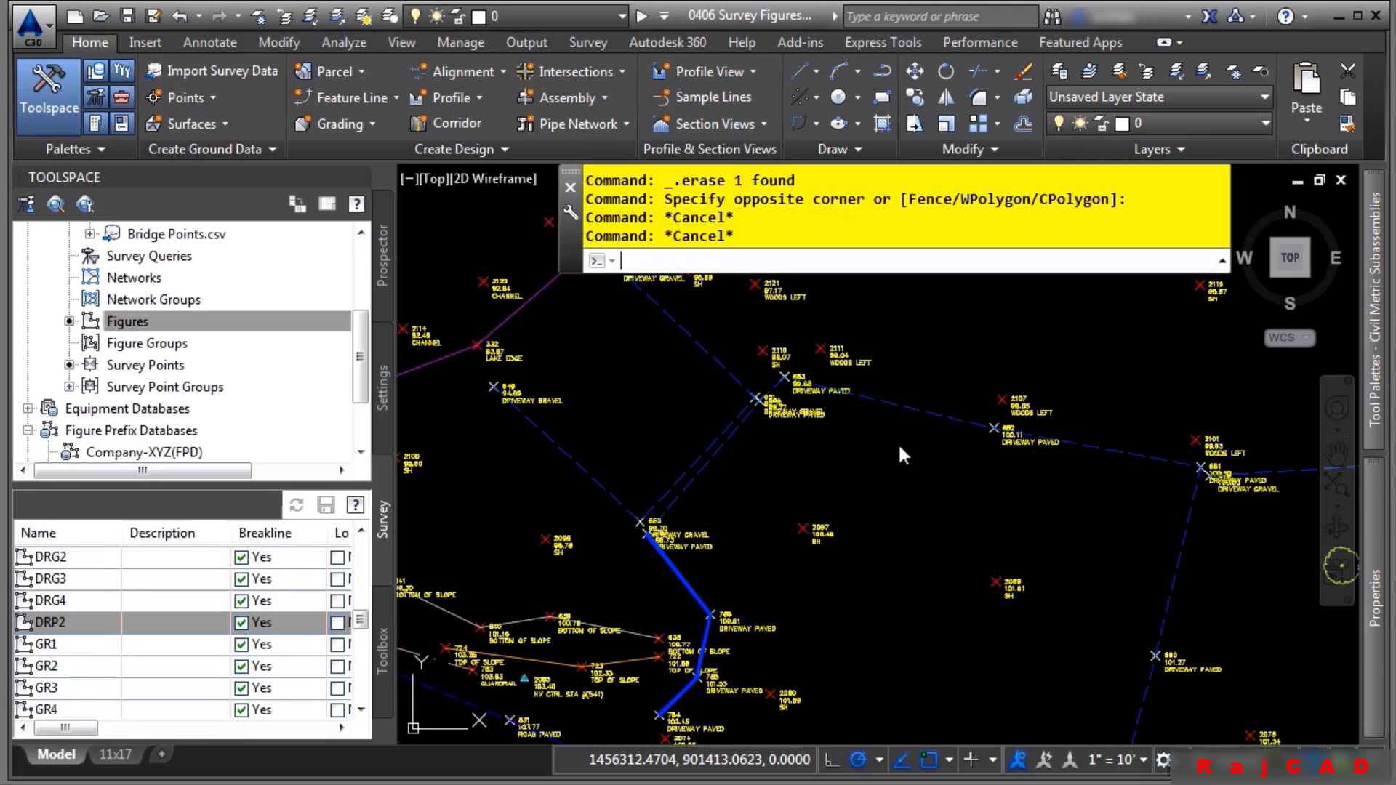
left_click(914, 408)
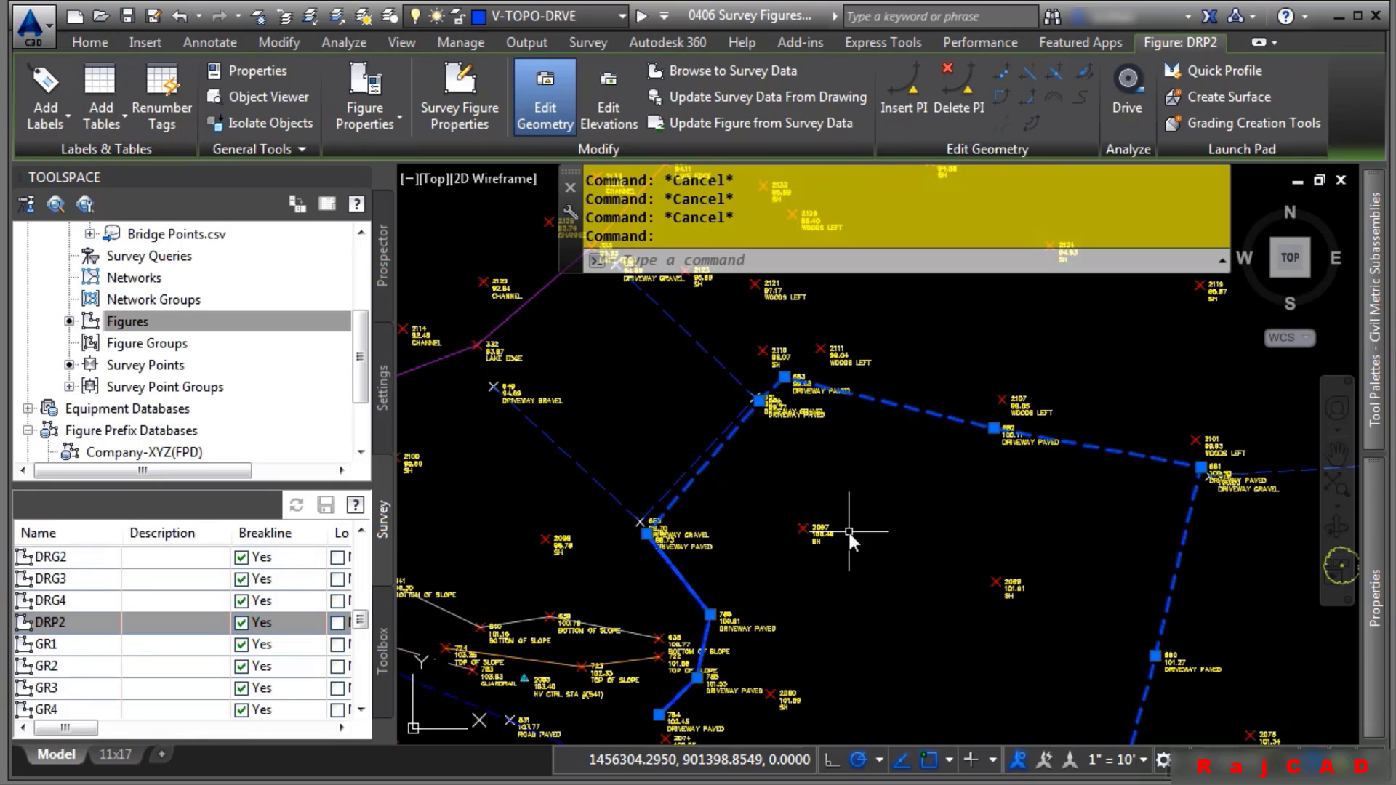
Update DRP2 in the PROJ1 survey database from the joined driveway linework in the drawing
left_click(692, 94)
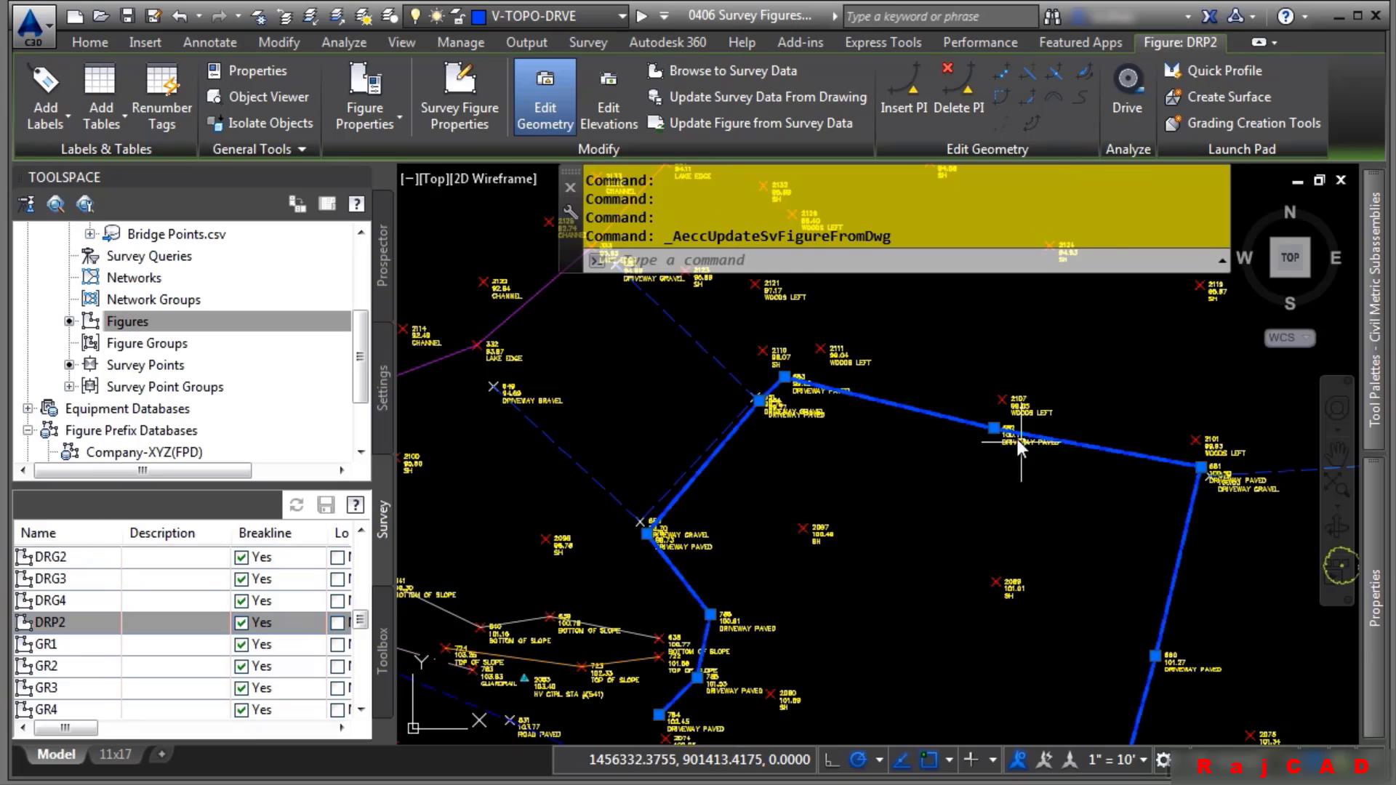
key("Escape")
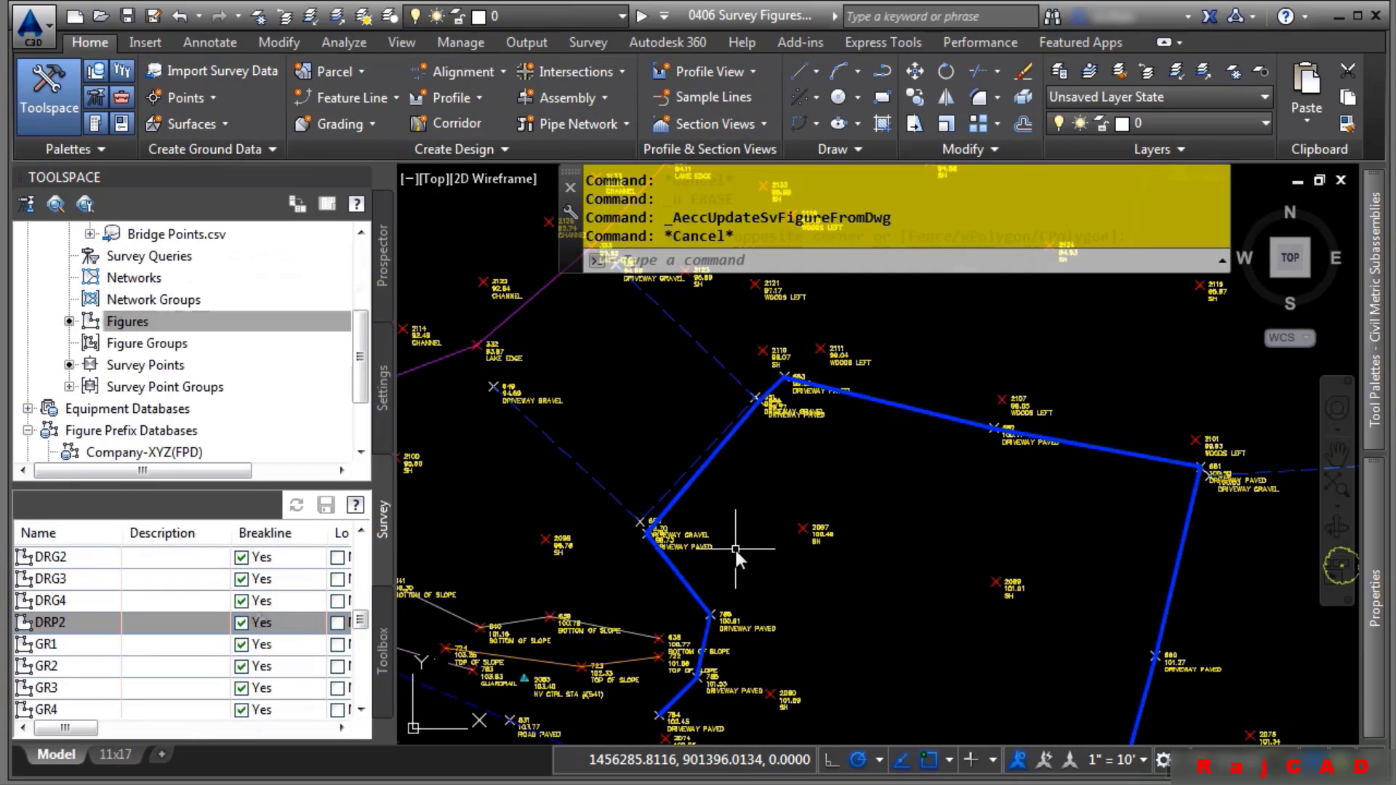
key("ctrl+z")
left_click(734, 548)
left_click(70, 623)
right_click(71, 623)
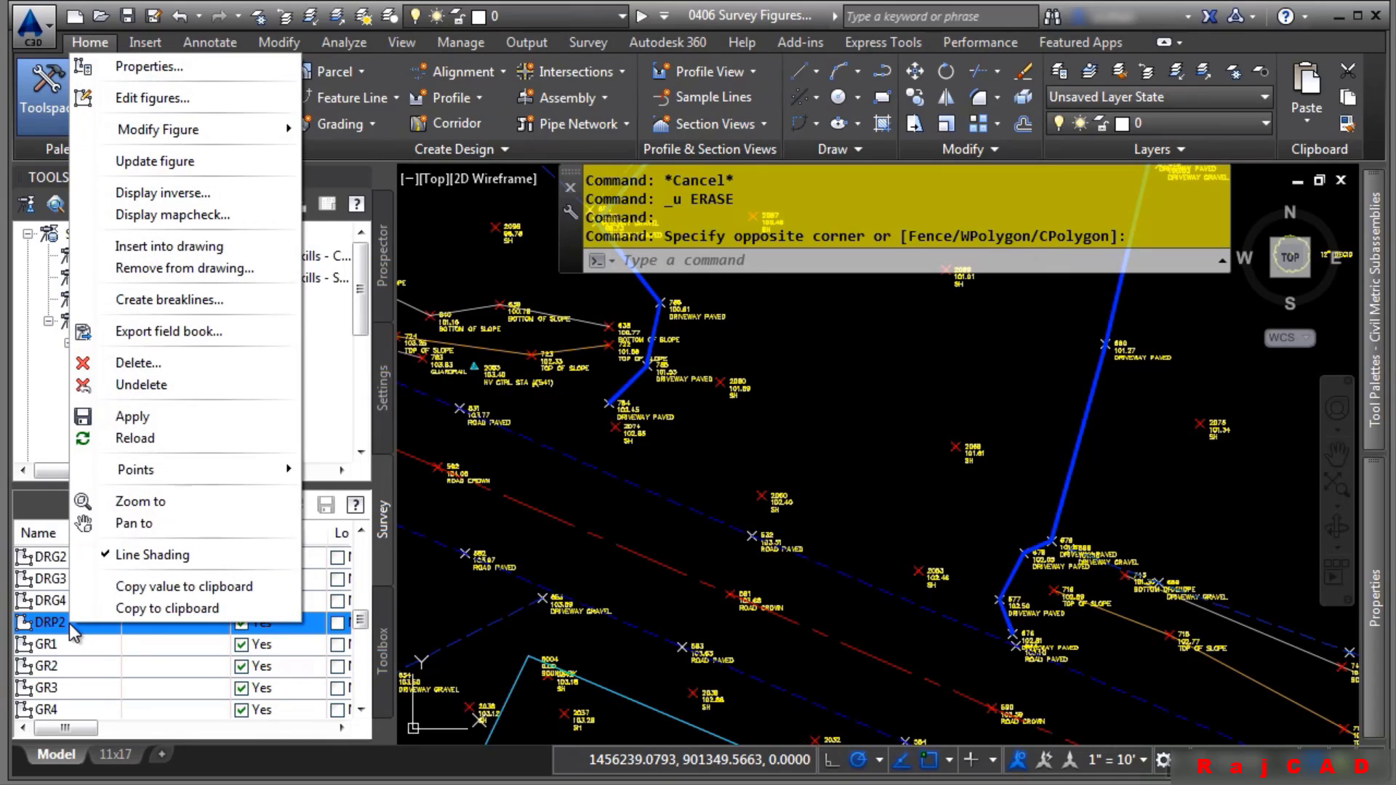
Set DRP2's Closed property to Yes (length 300.15), then switch Toolspace to Prospector
left_click(229, 78)
left_click_drag(953, 656, 1132, 656)
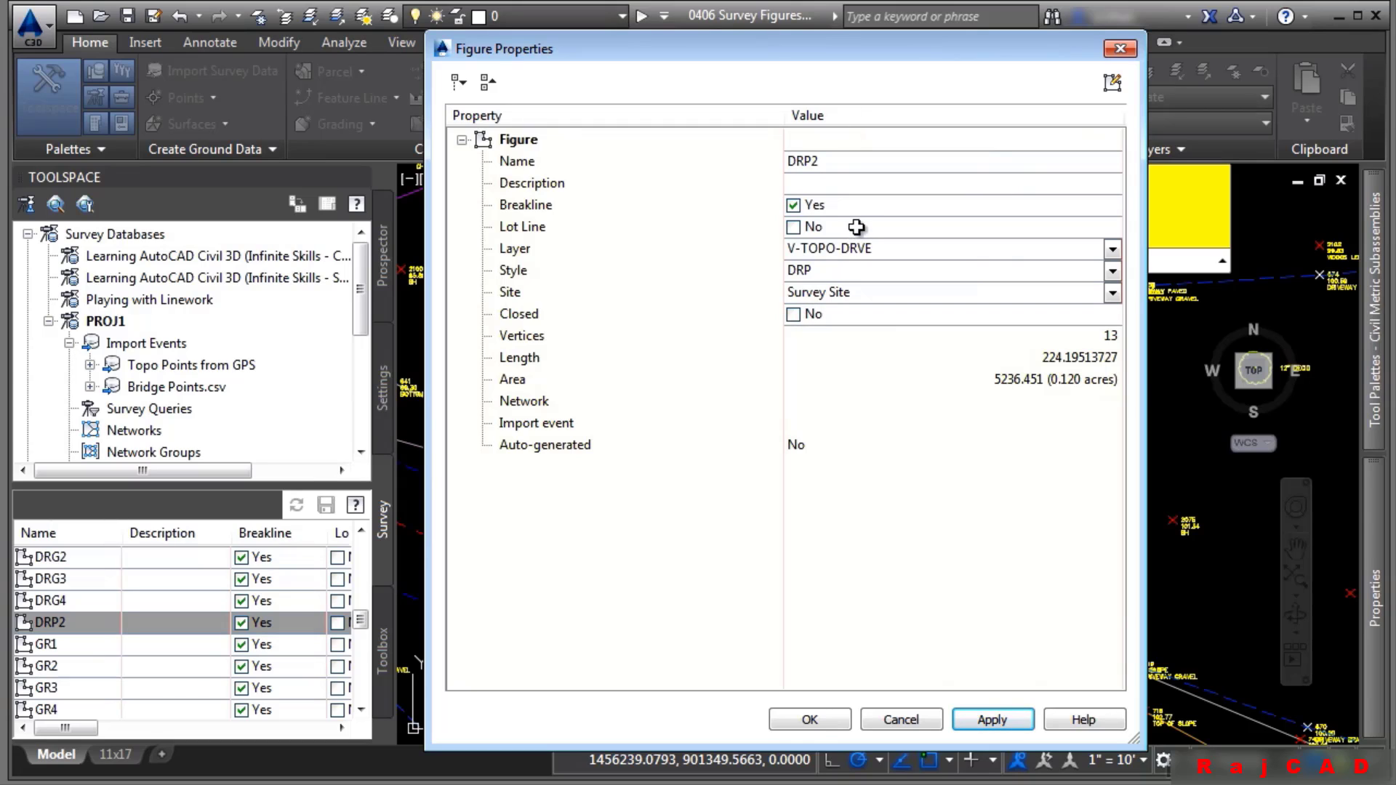
left_click(794, 314)
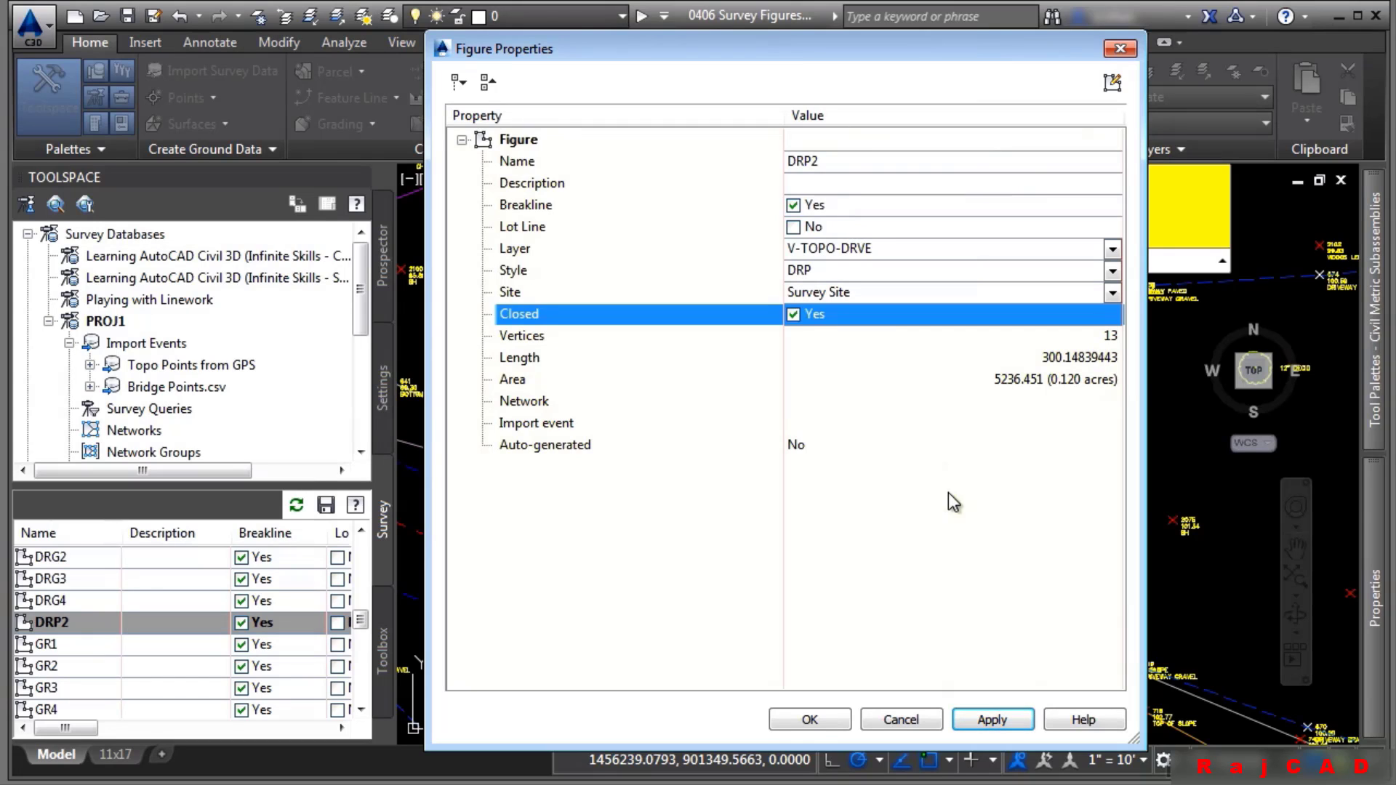
left_click(808, 720)
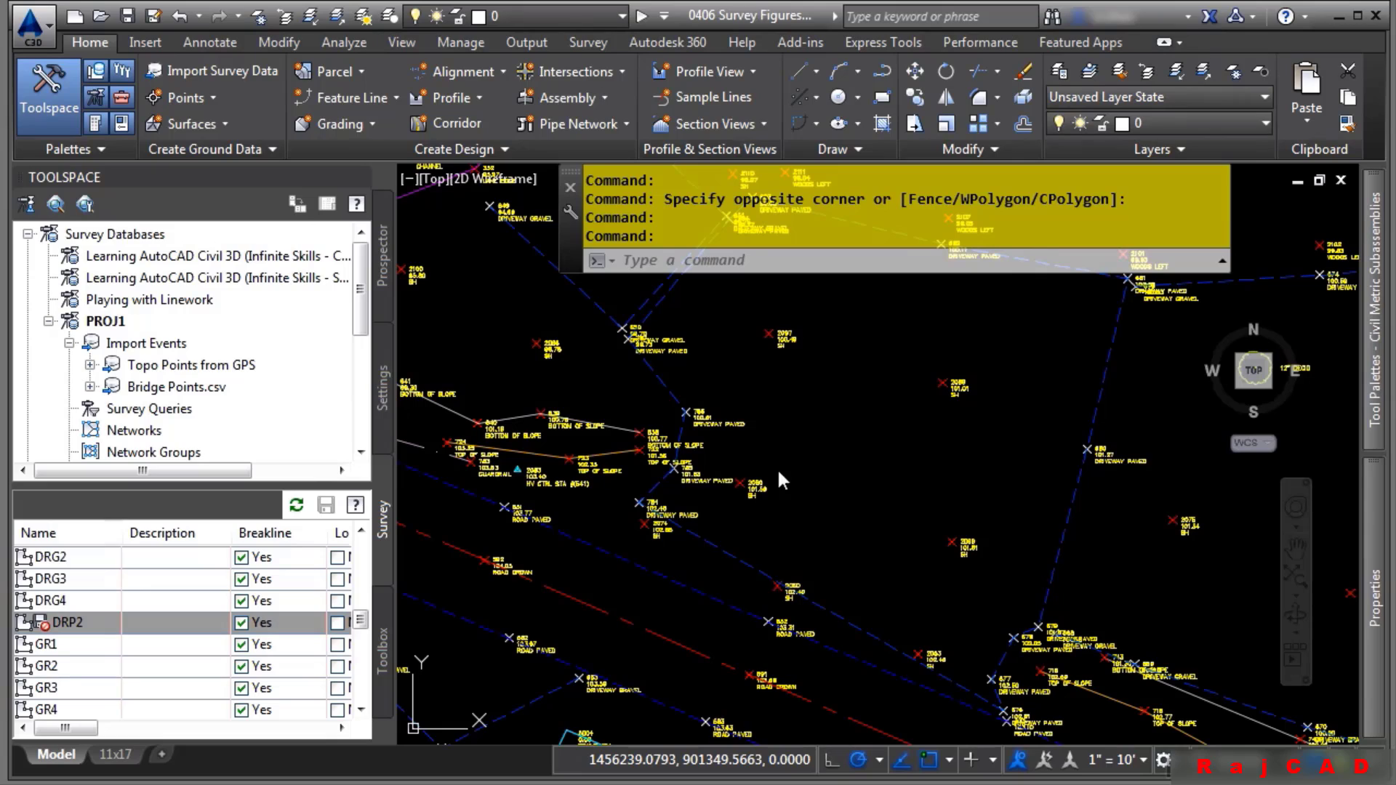
left_click(832, 470)
left_click(386, 267)
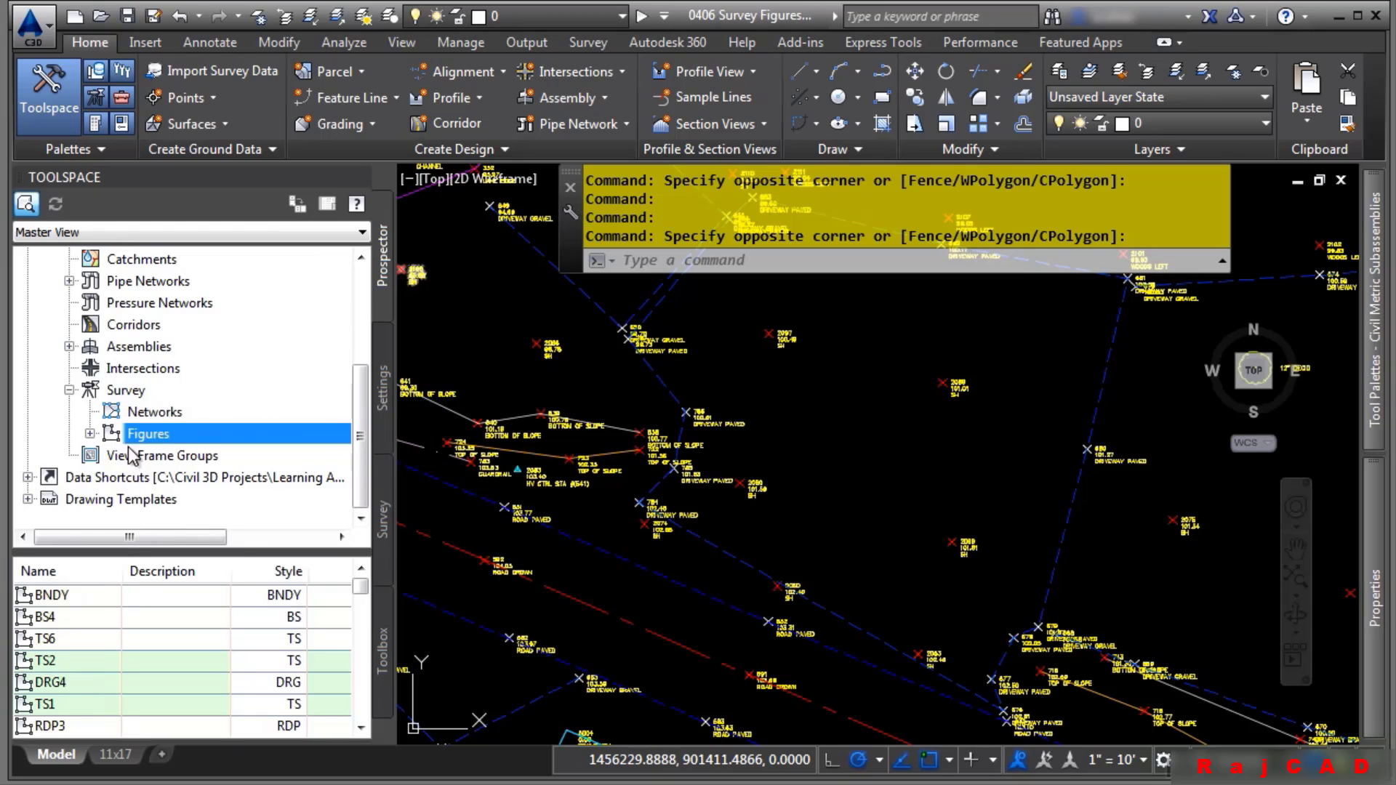
Preview figures TS1, TS2, TS6, RDP3 and GR1 in Prospector, then go back to Survey view
left_click(89, 435)
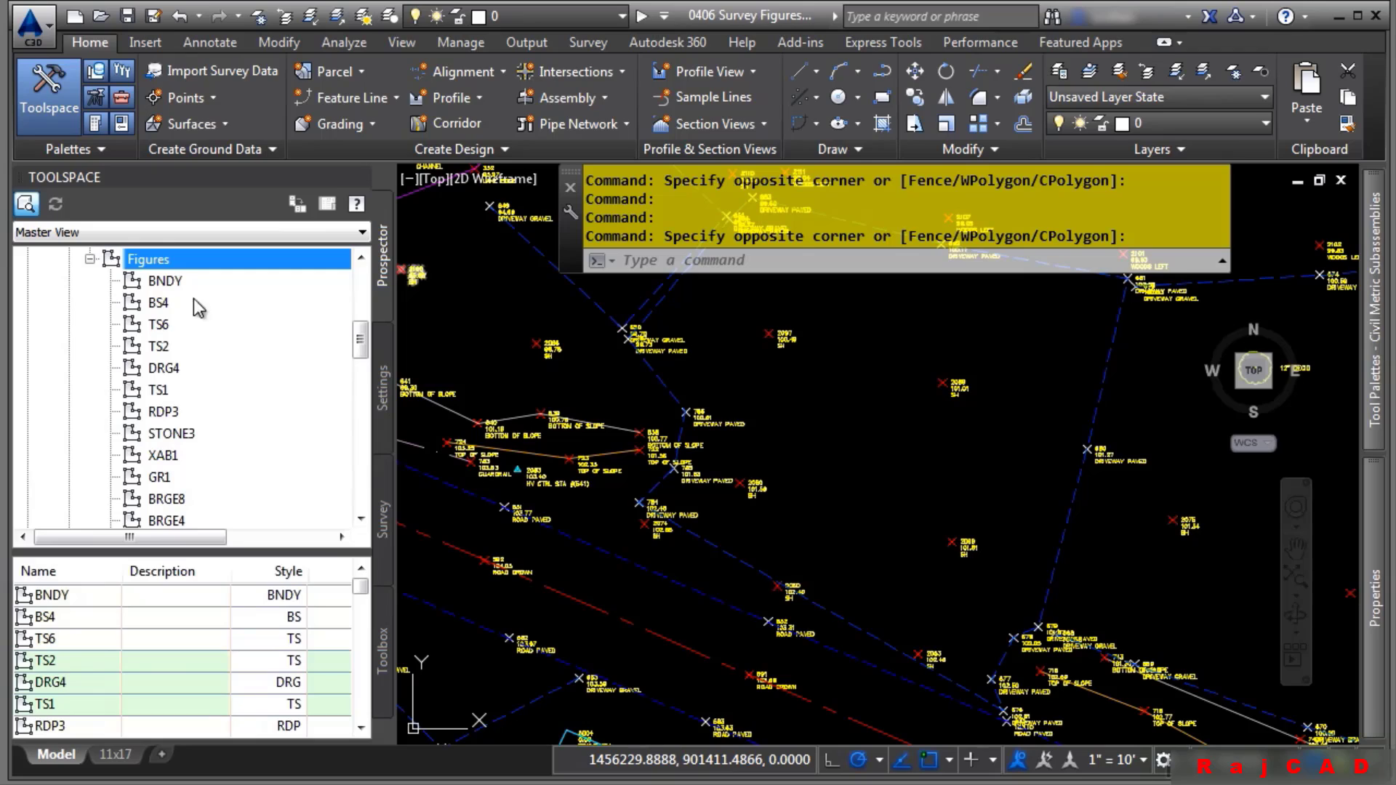
left_click(174, 393)
left_click(180, 351)
left_click(170, 327)
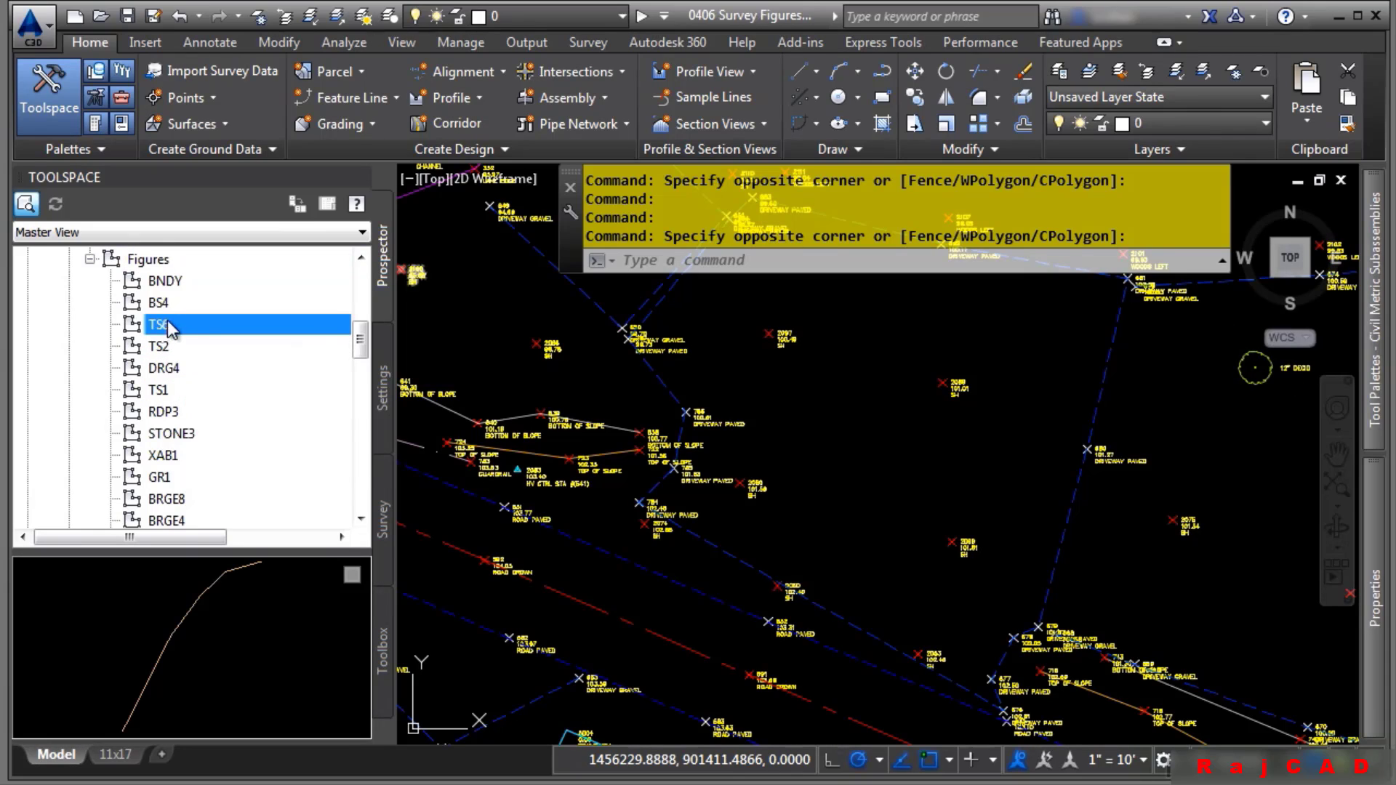
left_click(186, 408)
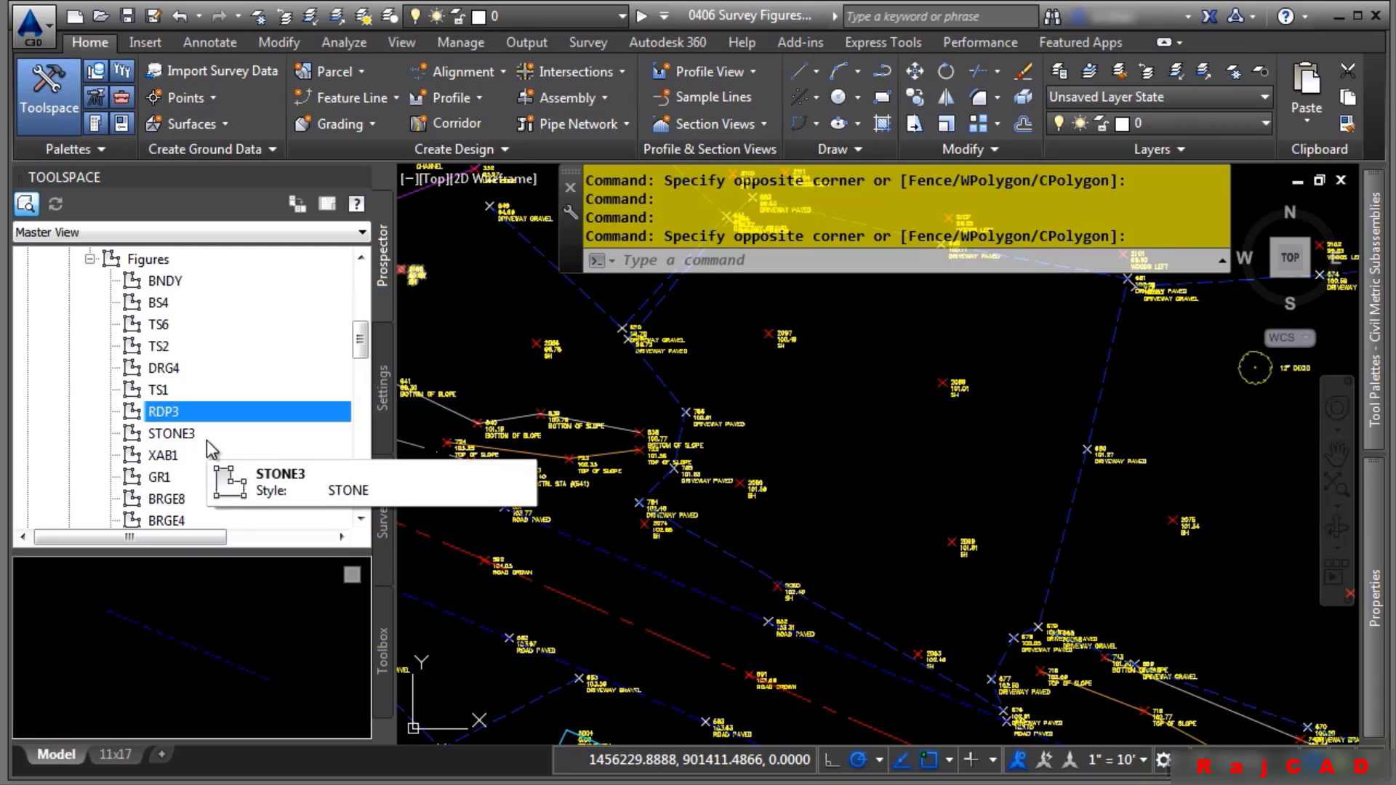
left_click(199, 477)
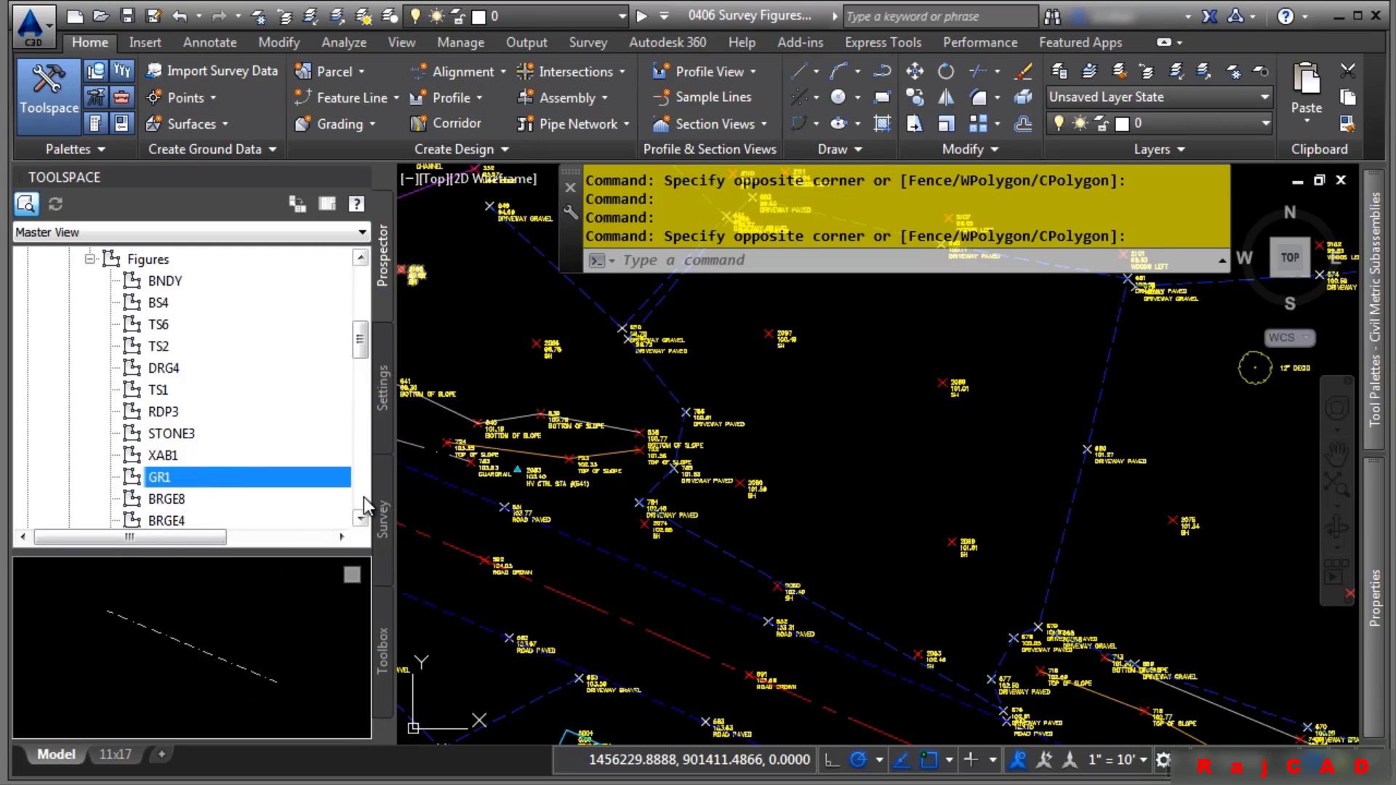
left_click(390, 509)
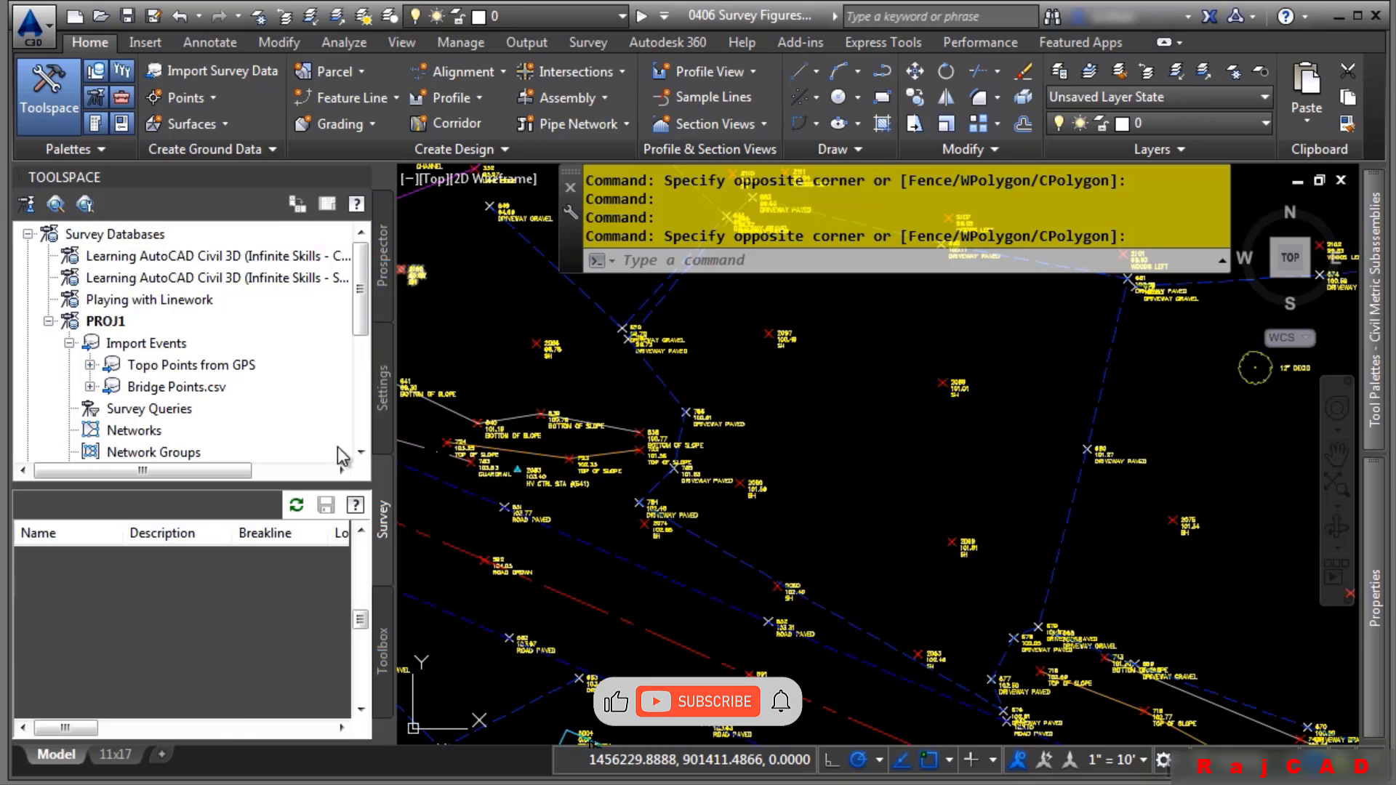